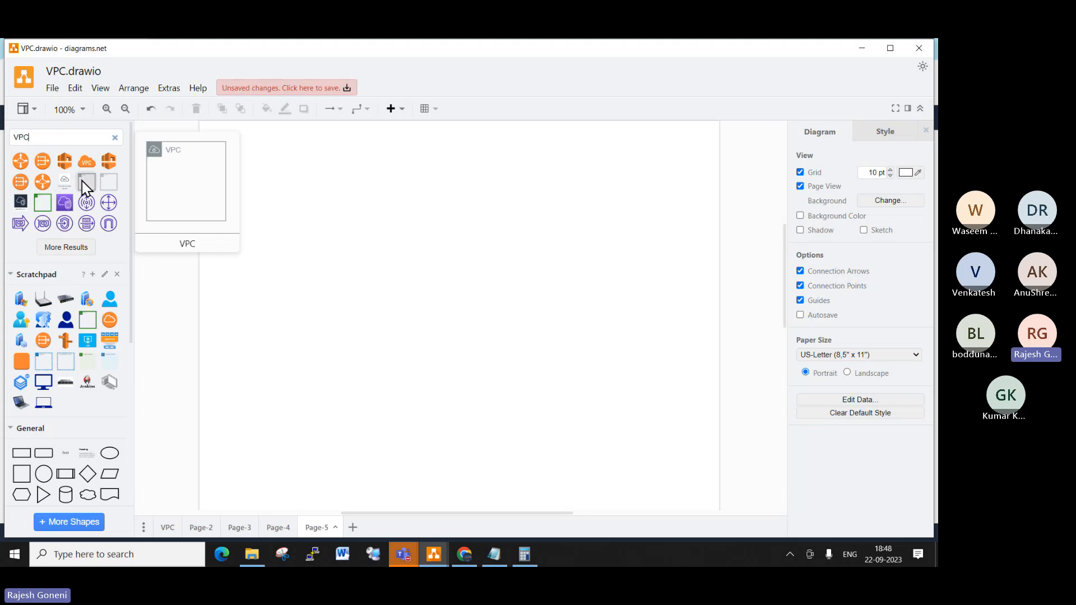
Step: Add the green-bordered VPC group shape from the search results to Page-5, keeping it at its inserted position
{"action": "left_click", "coordinate": [38, 201]}
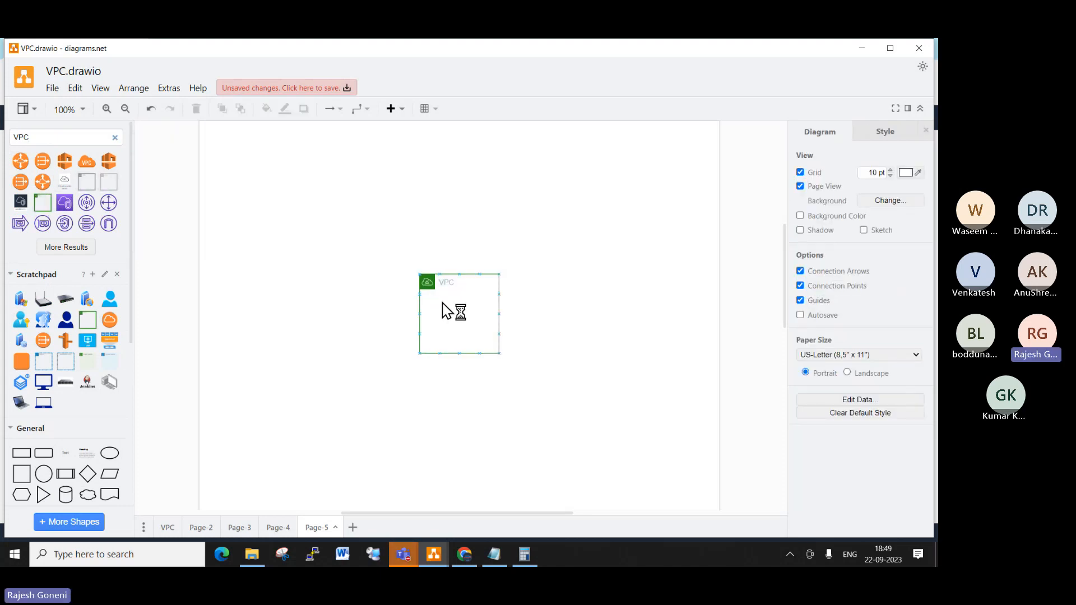
{"action": "left_click_drag", "start_coordinate": [422, 277], "coordinate": [346, 218]}
{"action": "key", "text": "ctrl+z"}
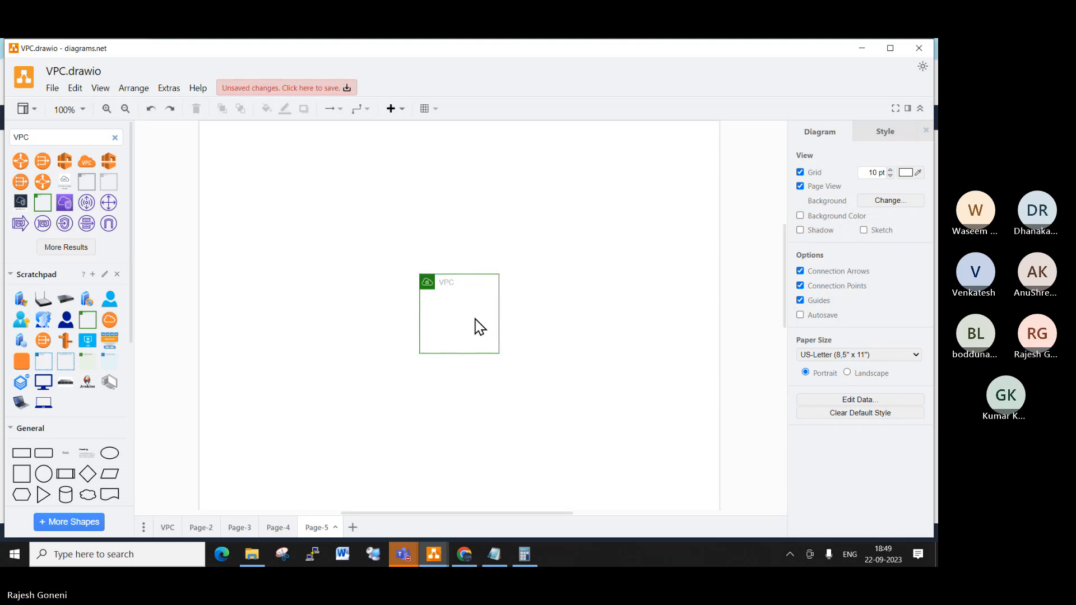
Step: Enlarge the VPC frame by extending its left, upper and right edges outward into a wide rectangle
{"action": "scroll", "coordinate": [521, 323], "scroll_direction": "up", "scroll_amount": 1}
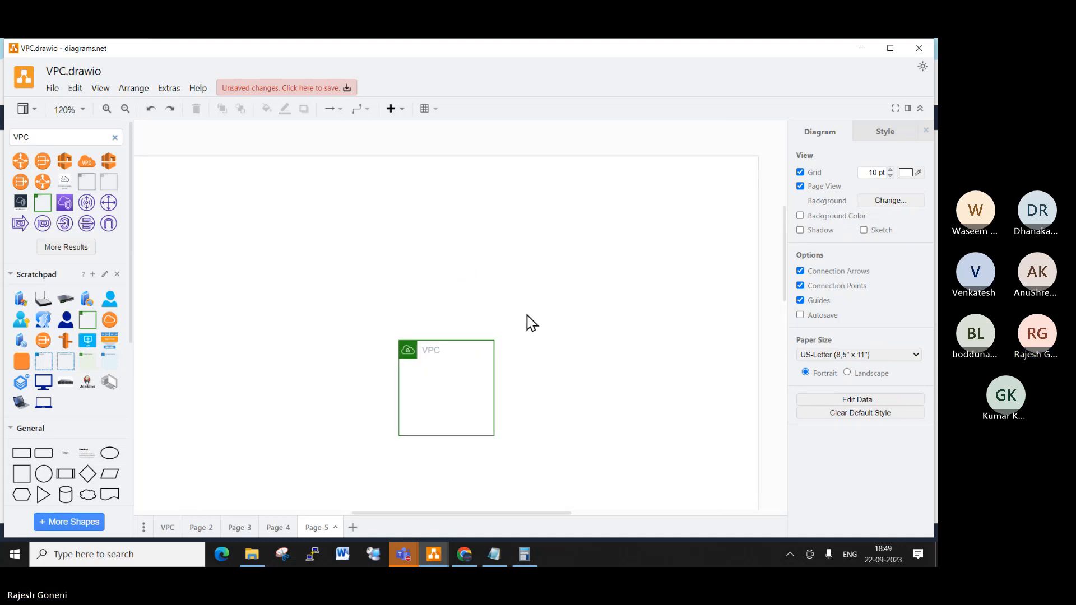
{"action": "scroll", "coordinate": [526, 323], "scroll_direction": "up", "scroll_amount": 1}
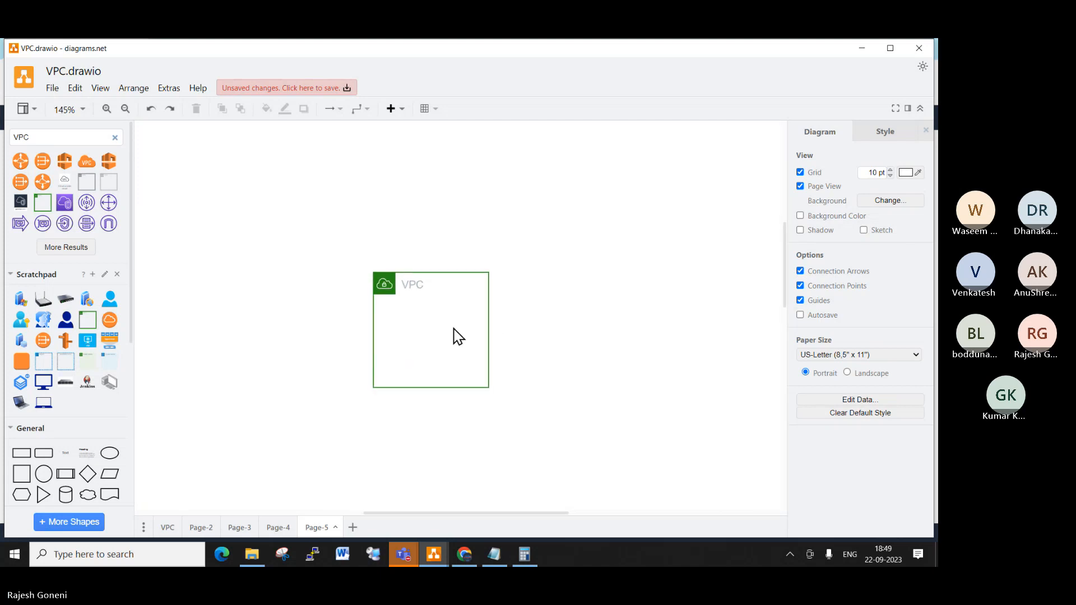
{"action": "right_click", "coordinate": [411, 310]}
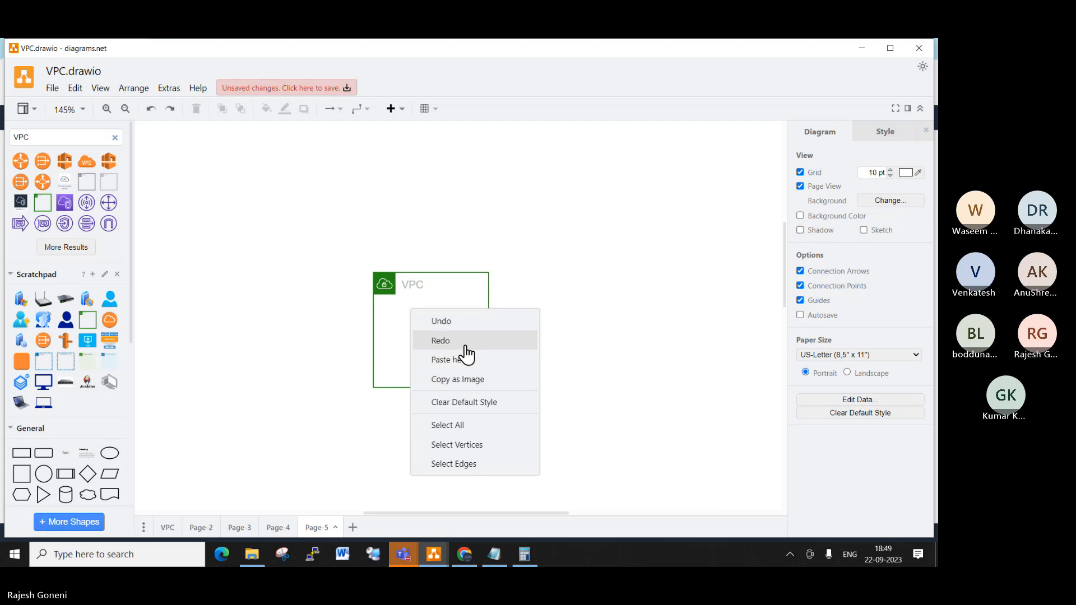
{"action": "left_click", "coordinate": [593, 388]}
{"action": "left_click_drag", "start_coordinate": [296, 213], "coordinate": [579, 428]}
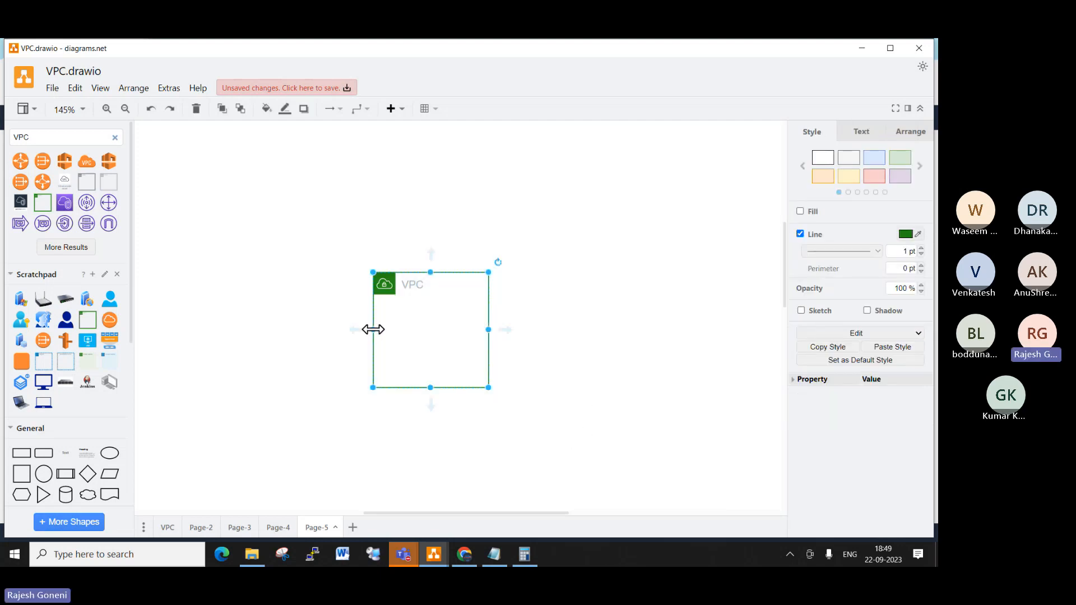
{"action": "left_click_drag", "start_coordinate": [373, 329], "coordinate": [211, 259]}
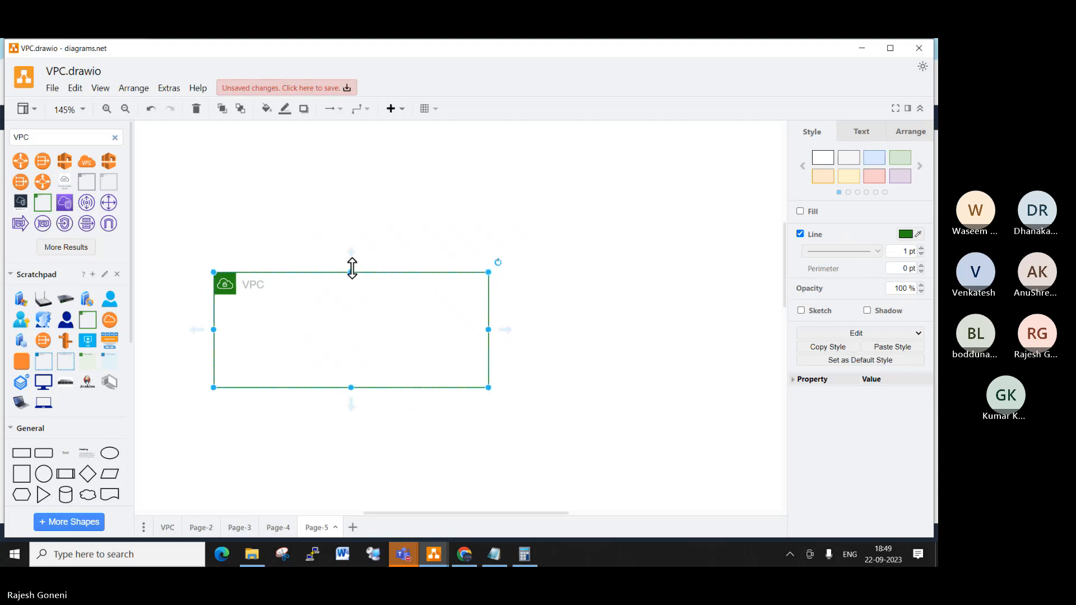
{"action": "left_click_drag", "start_coordinate": [351, 273], "coordinate": [417, 184]}
{"action": "left_click_drag", "start_coordinate": [488, 284], "coordinate": [568, 286]}
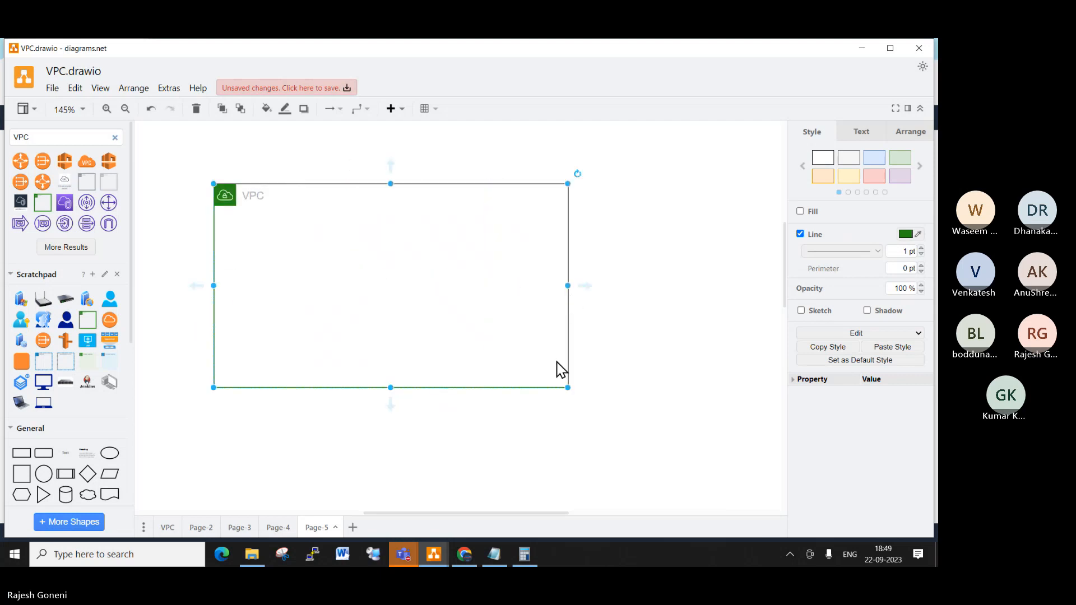
Step: Stretch the VPC frame's left, right and lower edges further until it measures about 650 x 380
{"action": "scroll", "coordinate": [537, 392], "scroll_direction": "down", "scroll_amount": 3}
{"action": "scroll", "coordinate": [526, 409], "scroll_direction": "down", "scroll_amount": 2}
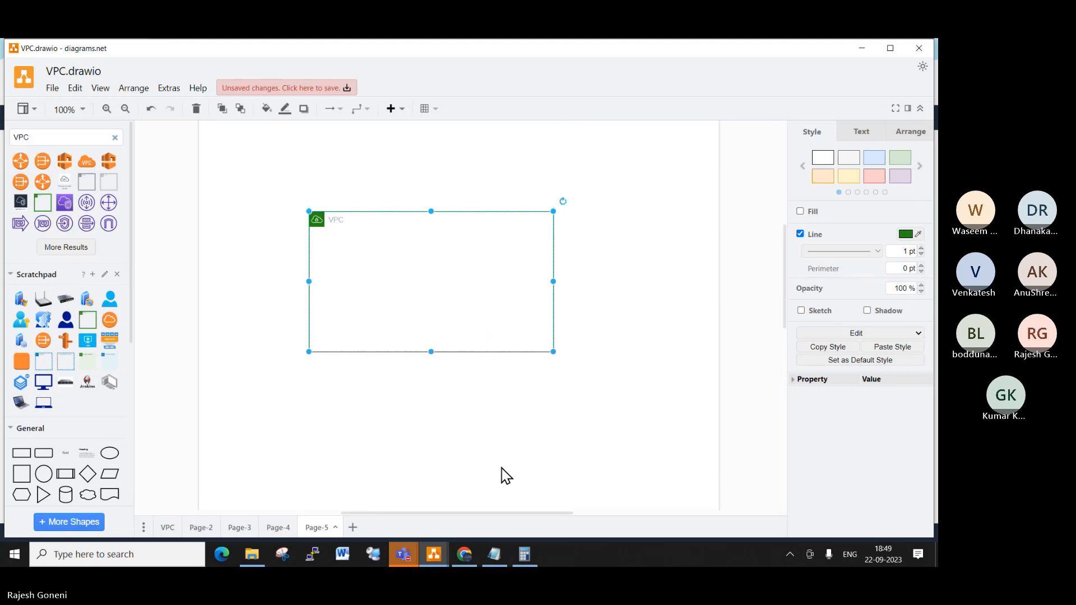
{"action": "left_click", "coordinate": [442, 381]}
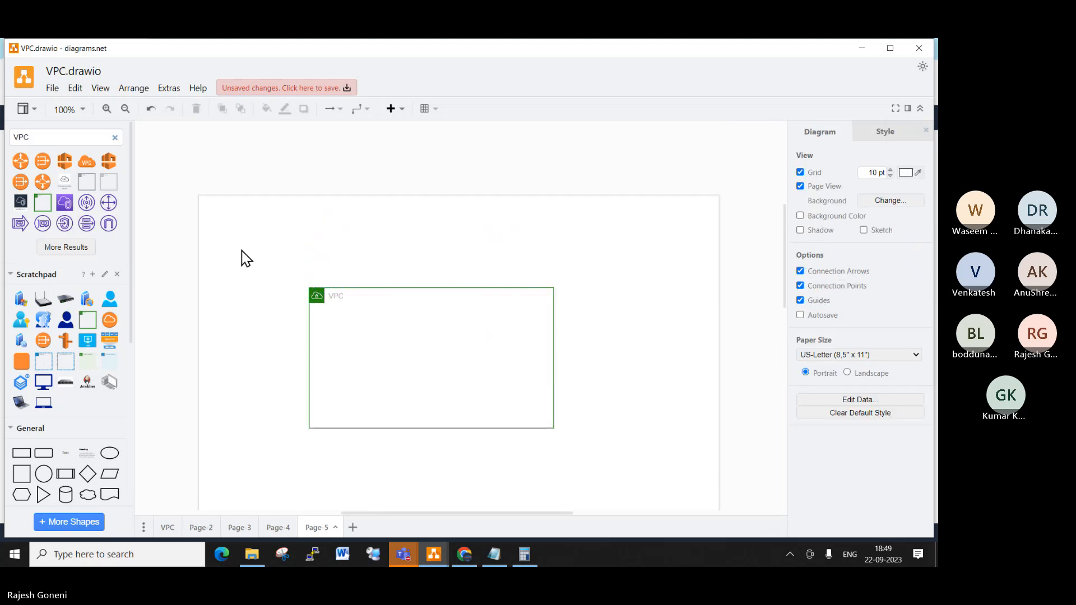
{"action": "left_click_drag", "start_coordinate": [240, 248], "coordinate": [630, 496]}
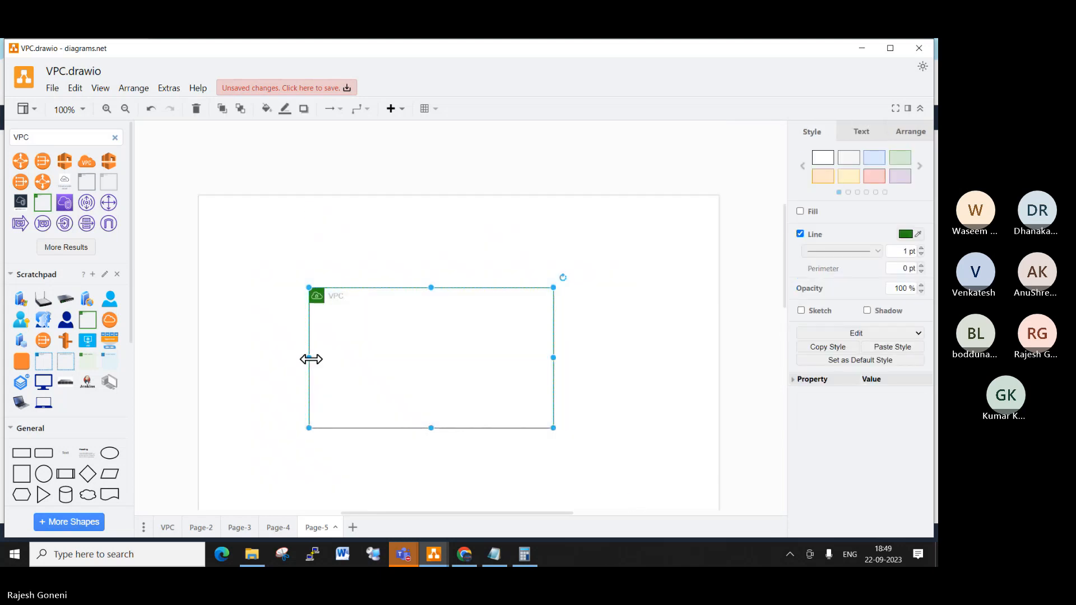
{"action": "left_click_drag", "start_coordinate": [310, 357], "coordinate": [236, 309]}
{"action": "left_click_drag", "start_coordinate": [552, 357], "coordinate": [632, 384]}
{"action": "left_click_drag", "start_coordinate": [437, 426], "coordinate": [443, 480]}
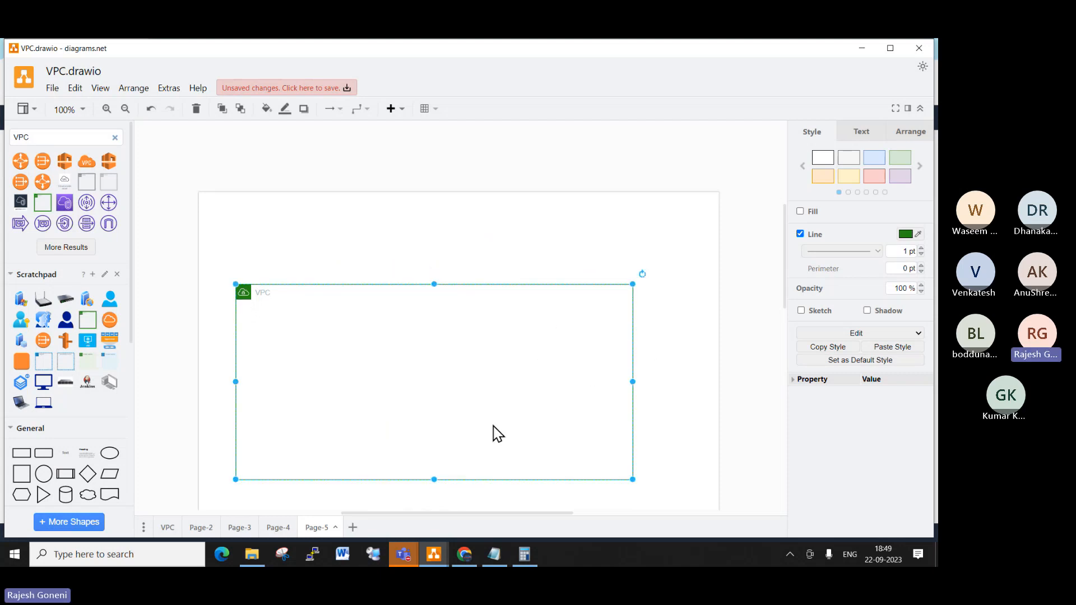
{"action": "scroll", "coordinate": [495, 432], "scroll_direction": "down", "scroll_amount": 3}
{"action": "left_click_drag", "start_coordinate": [430, 303], "coordinate": [435, 338]}
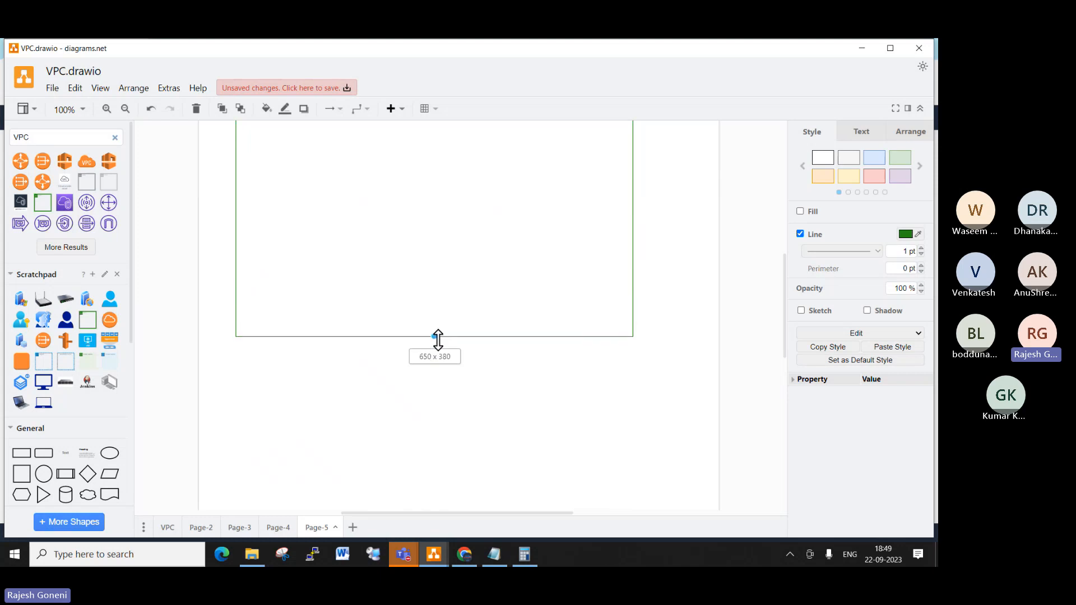
{"action": "scroll", "coordinate": [555, 316], "scroll_direction": "up", "scroll_amount": 1}
{"action": "scroll", "coordinate": [555, 315], "scroll_direction": "up", "scroll_amount": 1}
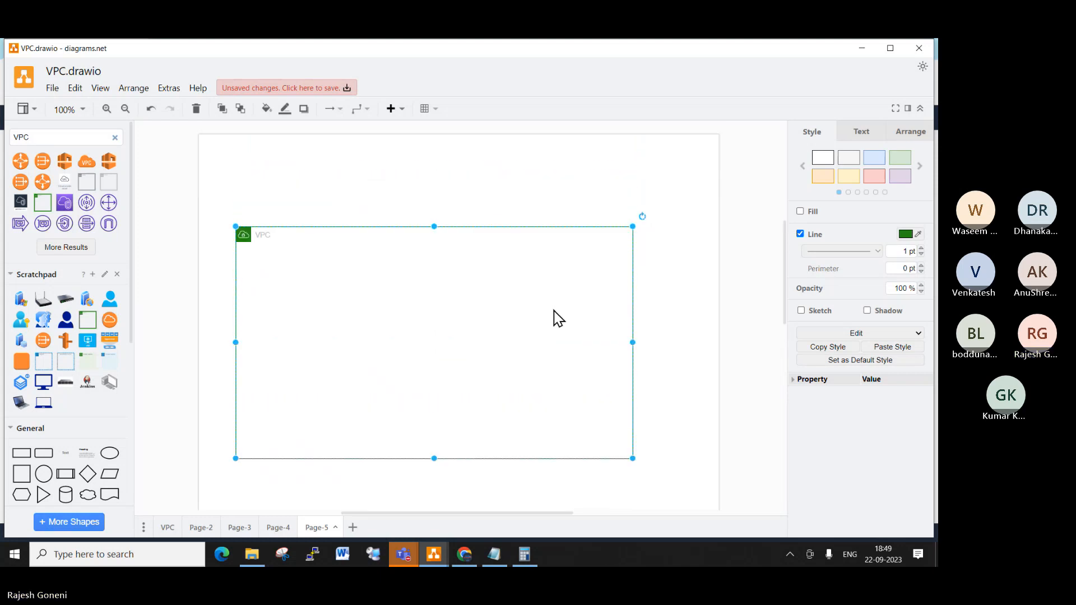
{"action": "left_click", "coordinate": [503, 316]}
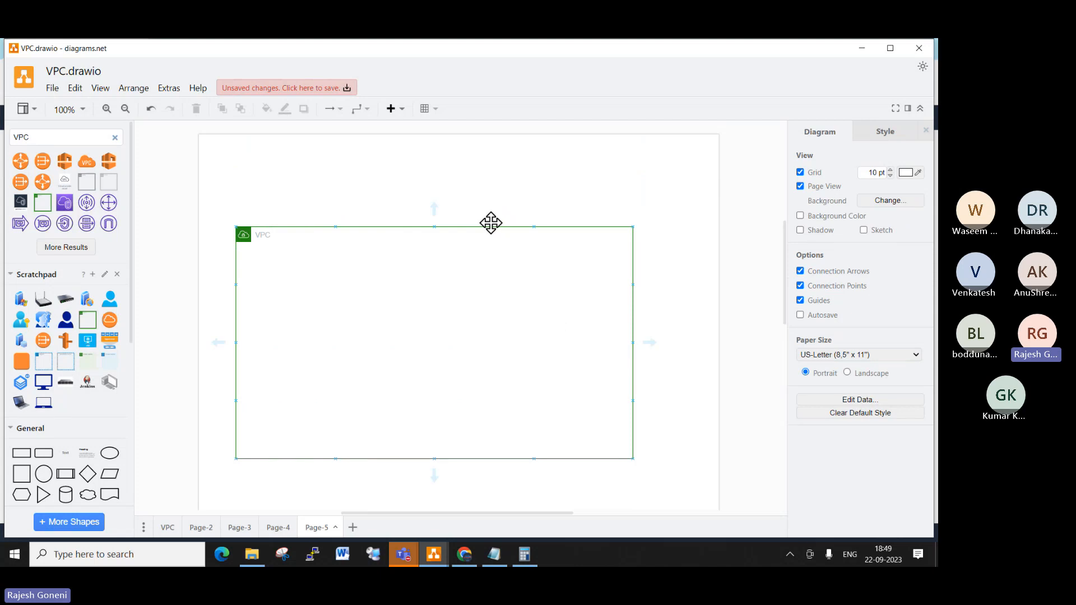
Step: Switch to the untitled Notepad document and delete all of its existing text
{"action": "mouse_move", "coordinate": [497, 559]}
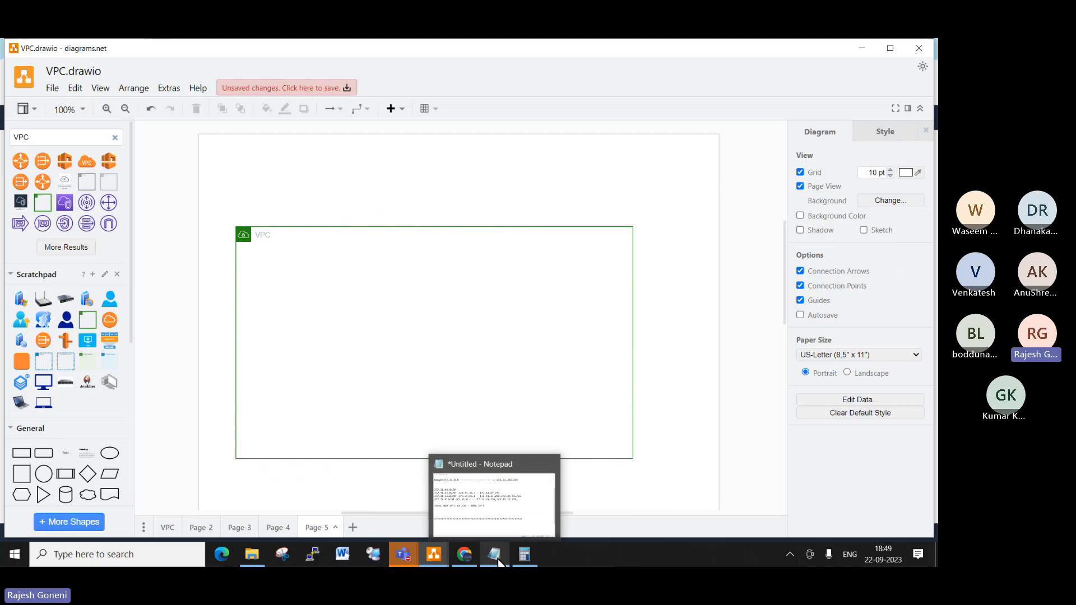
{"action": "left_click", "coordinate": [516, 519]}
{"action": "scroll", "coordinate": [456, 351], "scroll_direction": "up", "scroll_amount": 2}
{"action": "key", "text": "ctrl+a"}
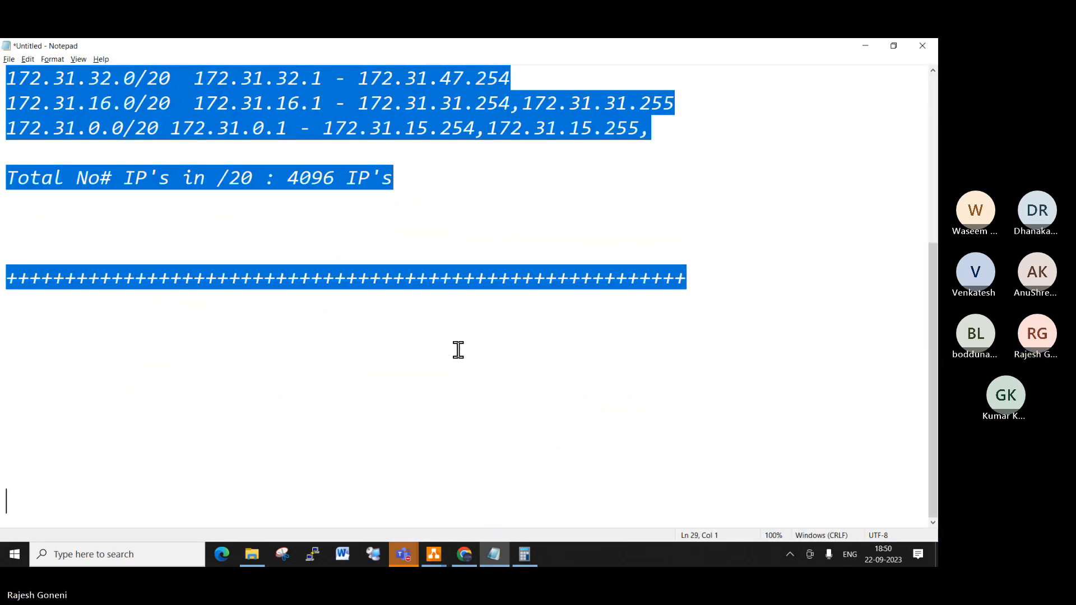
{"action": "type", "text": "D"}
{"action": "key", "text": "BackSpace"}
{"action": "key", "text": "BackSpace"}
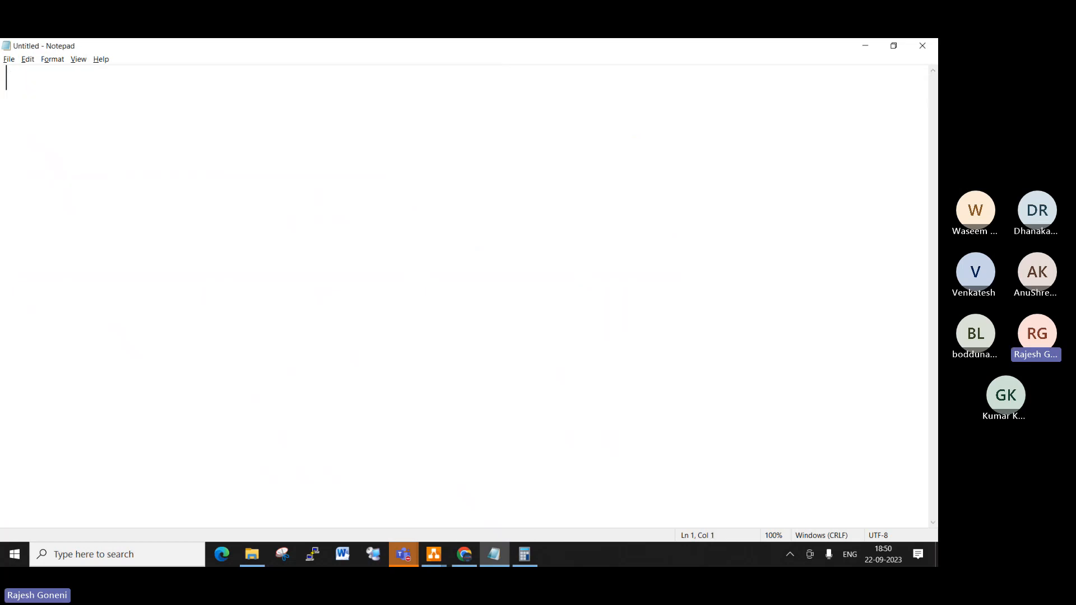
Step: Write the line "Custom VPC CIDR Range: 192.168.0.0/16" at the start of the empty note
{"action": "type", "text": "Custom VP"}
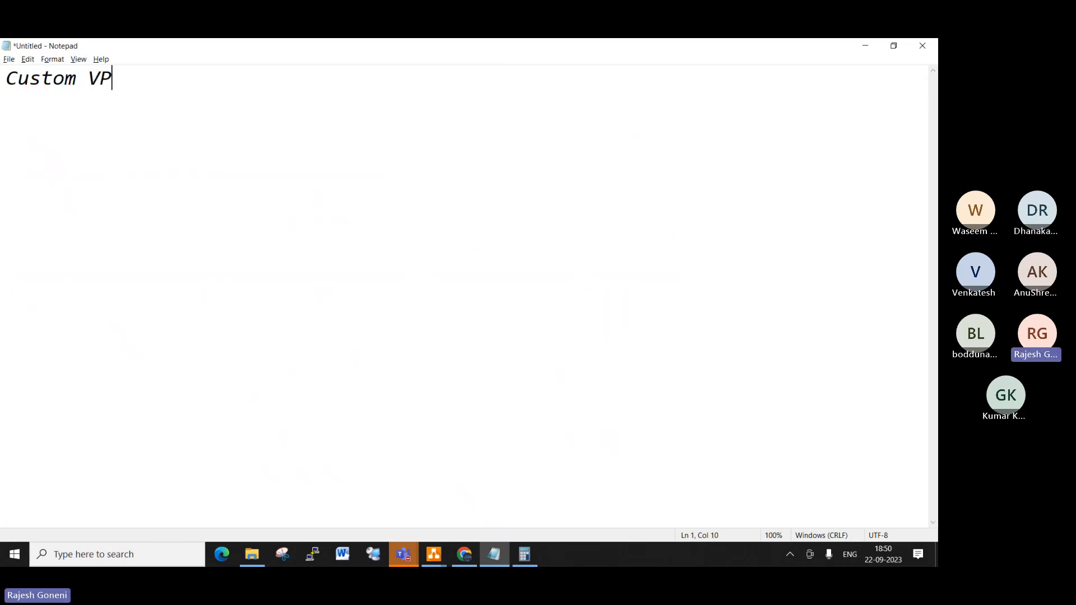
{"action": "type", "text": "C CIDR R"}
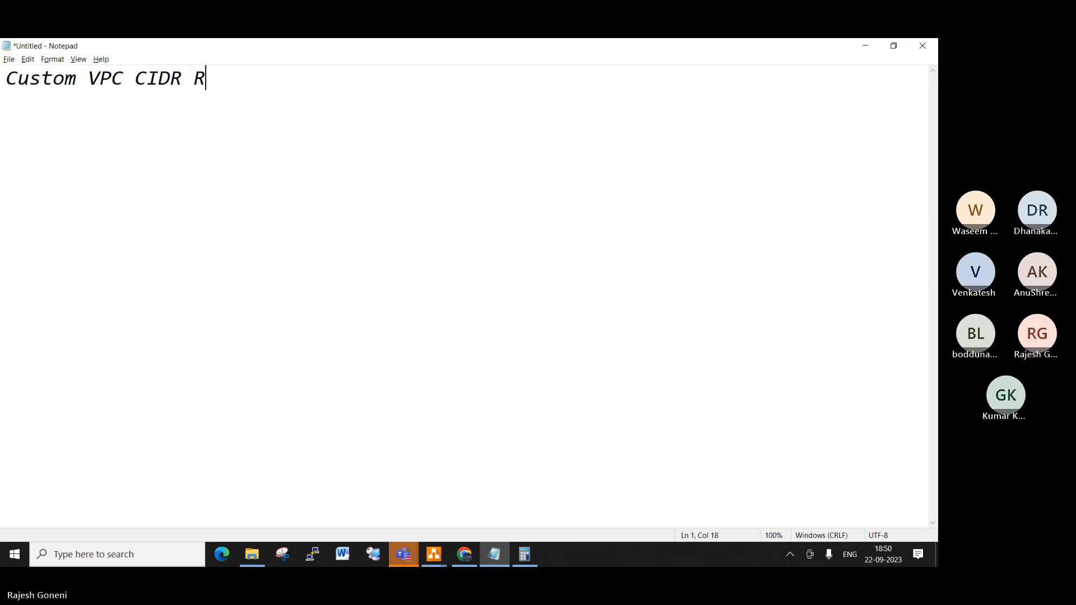
{"action": "type", "text": "ange:"}
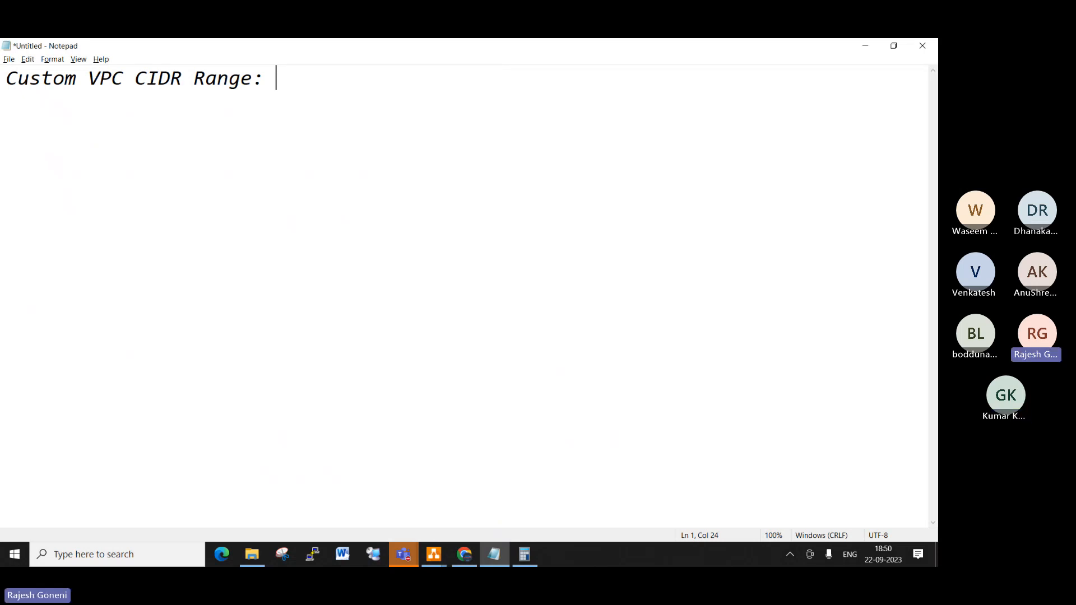
{"action": "type", "text": "192.169"}
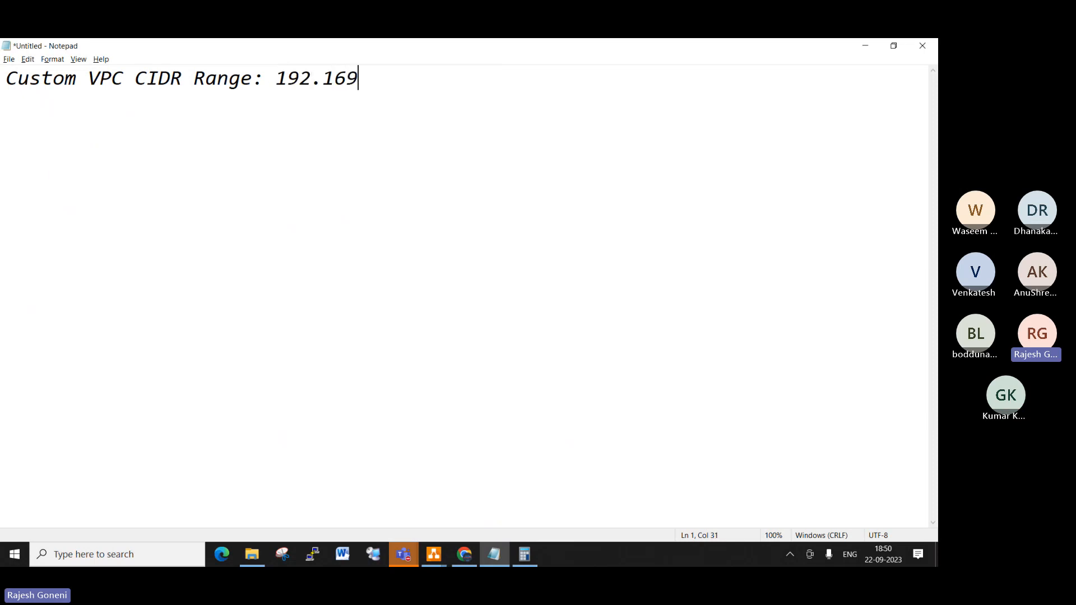
{"action": "key", "text": "BackSpace"}
{"action": "type", "text": "8."}
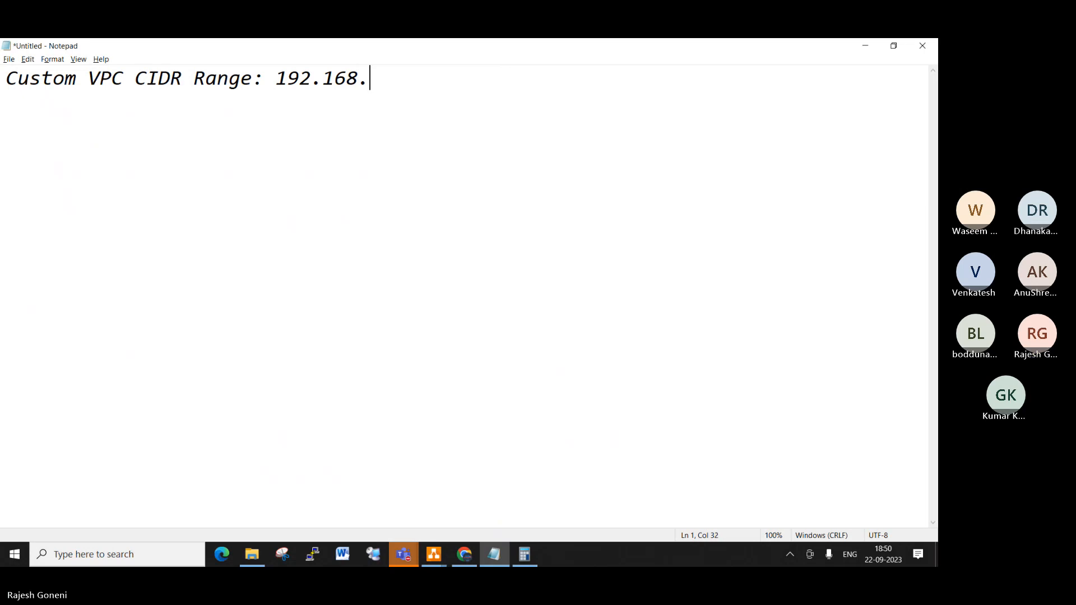
{"action": "type", "text": "0.0/16"}
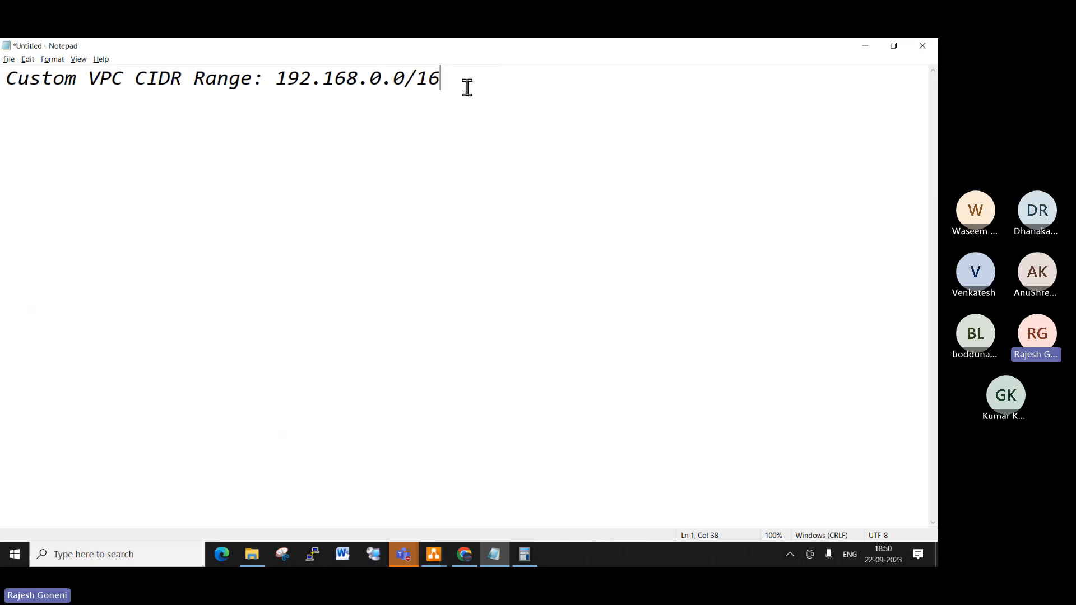
Step: Add the entry "PROD-VPC" below the CIDR range line, leaving a blank line between them
{"action": "key", "text": "Return"}
{"action": "type", "text": "PROD-V"}
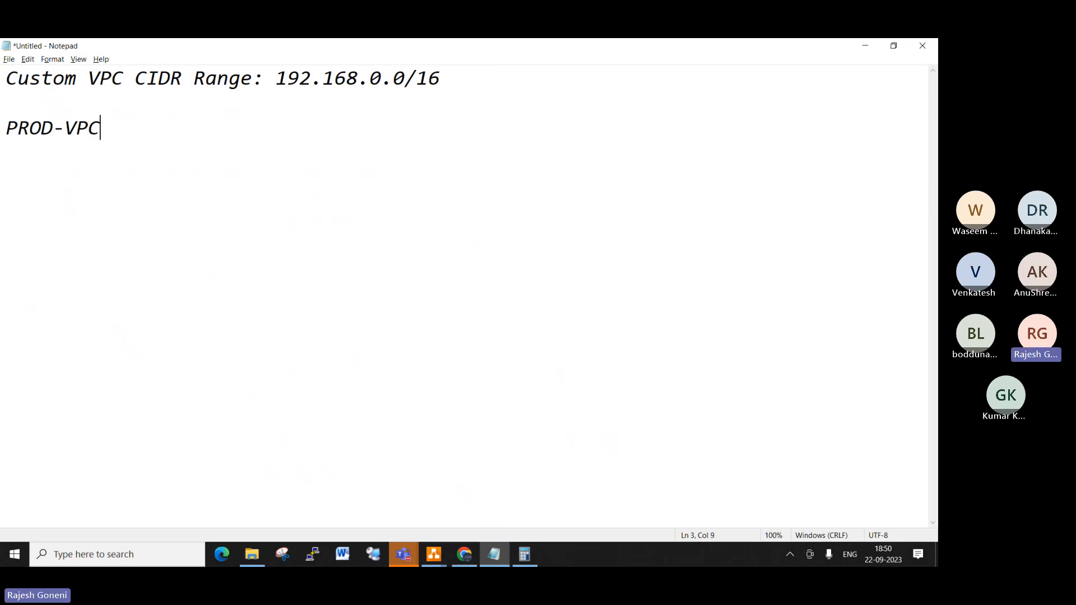
{"action": "type", "text": "PC"}
Step: Move the range 192.168.0.0/16 from the heading line to the PROD-VPC line, placing it after a colon
{"action": "left_click_drag", "start_coordinate": [140, 131], "coordinate": [3, 128]}
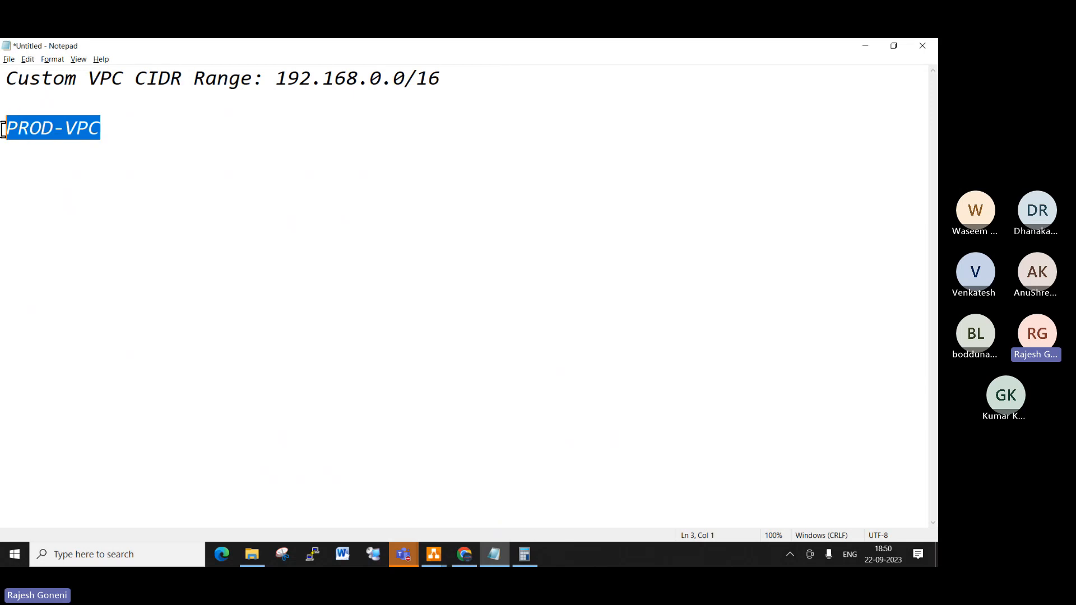
{"action": "left_click_drag", "start_coordinate": [273, 77], "coordinate": [446, 73]}
{"action": "key", "text": "ctrl+c"}
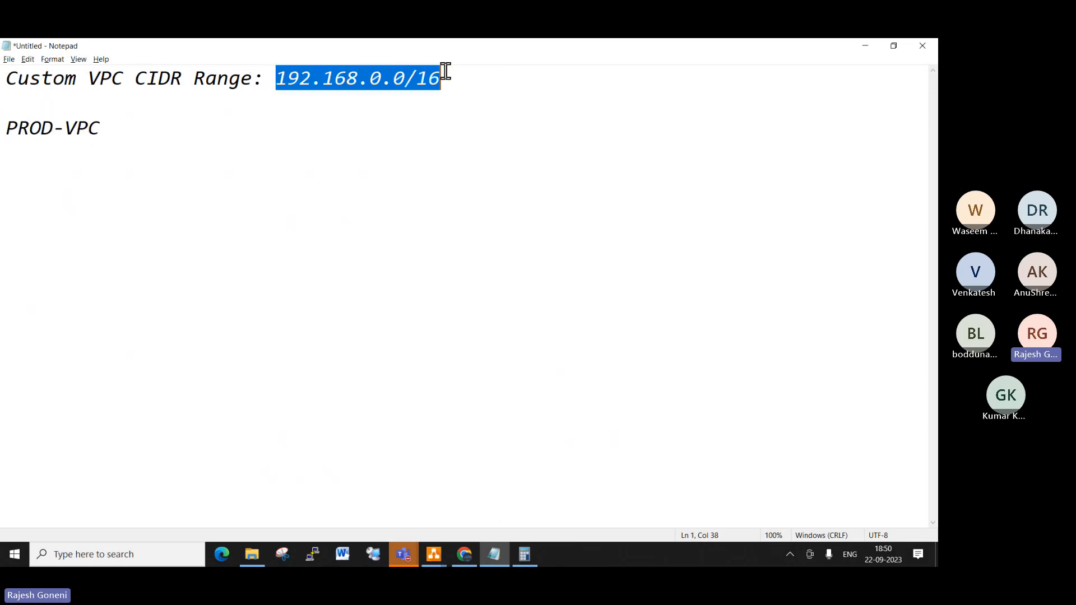
{"action": "key", "text": "BackSpace"}
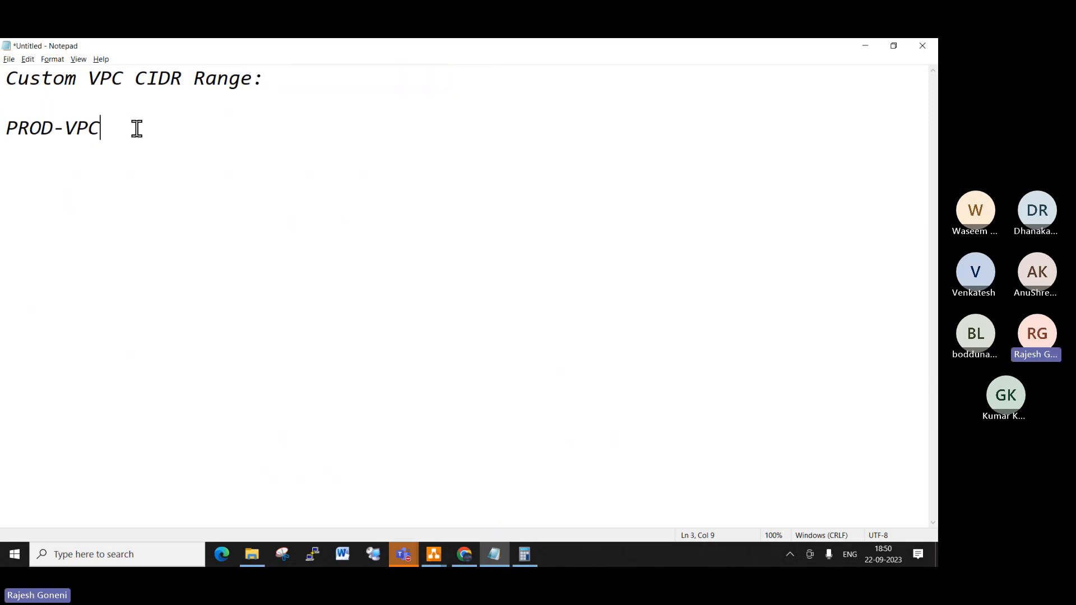
{"action": "type", "text": ":"}
{"action": "key", "text": "ctrl+v"}
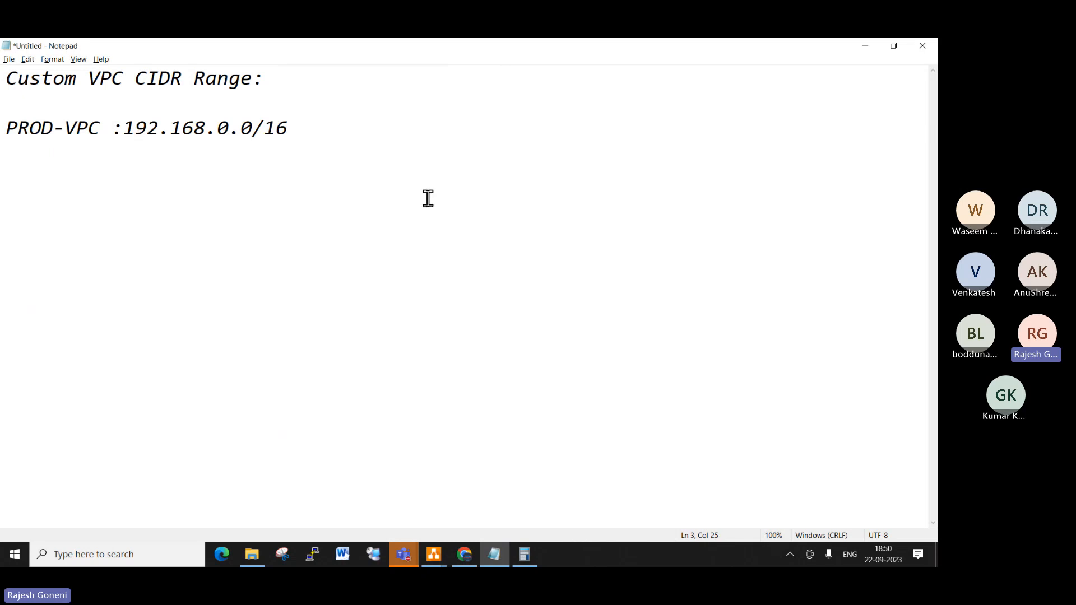
Step: Switch to the AWS VPC console in Chrome and open the Create VPC form from Your VPCs
{"action": "left_click", "coordinate": [463, 556]}
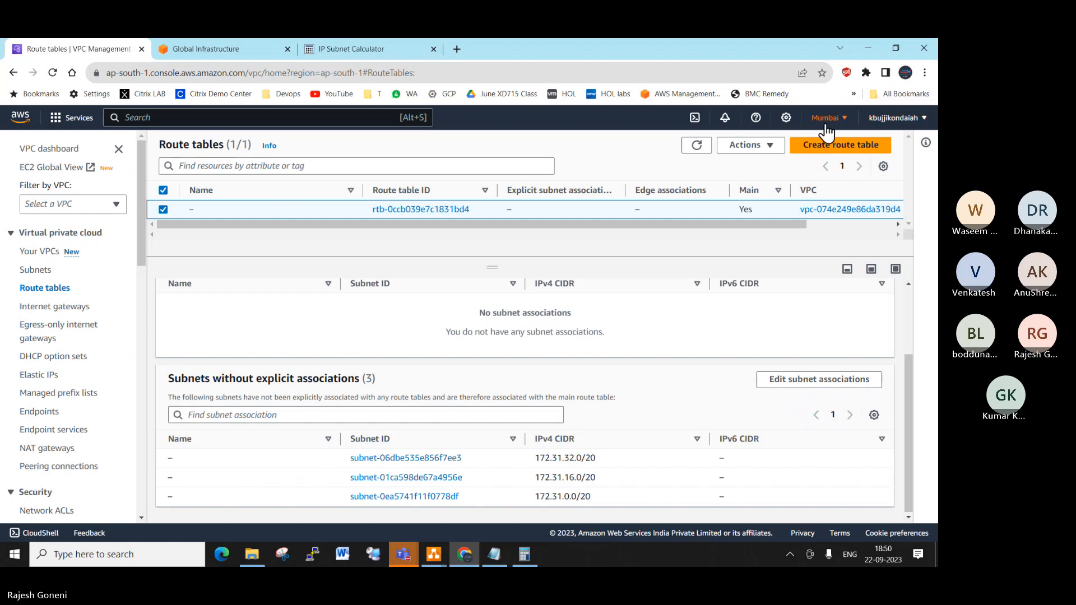
{"action": "left_click", "coordinate": [40, 251]}
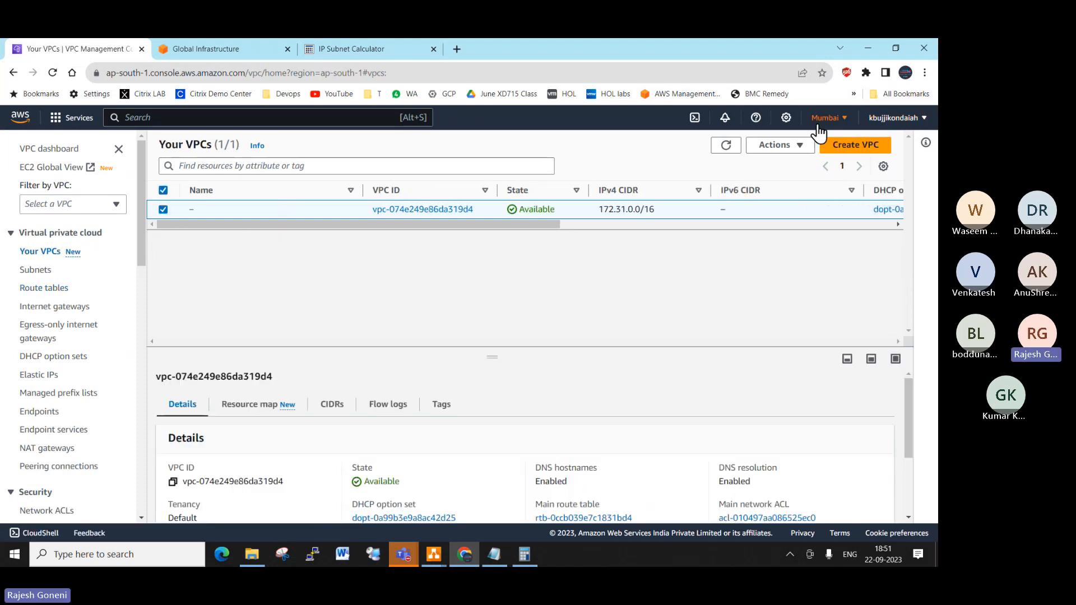
{"action": "left_click", "coordinate": [867, 147]}
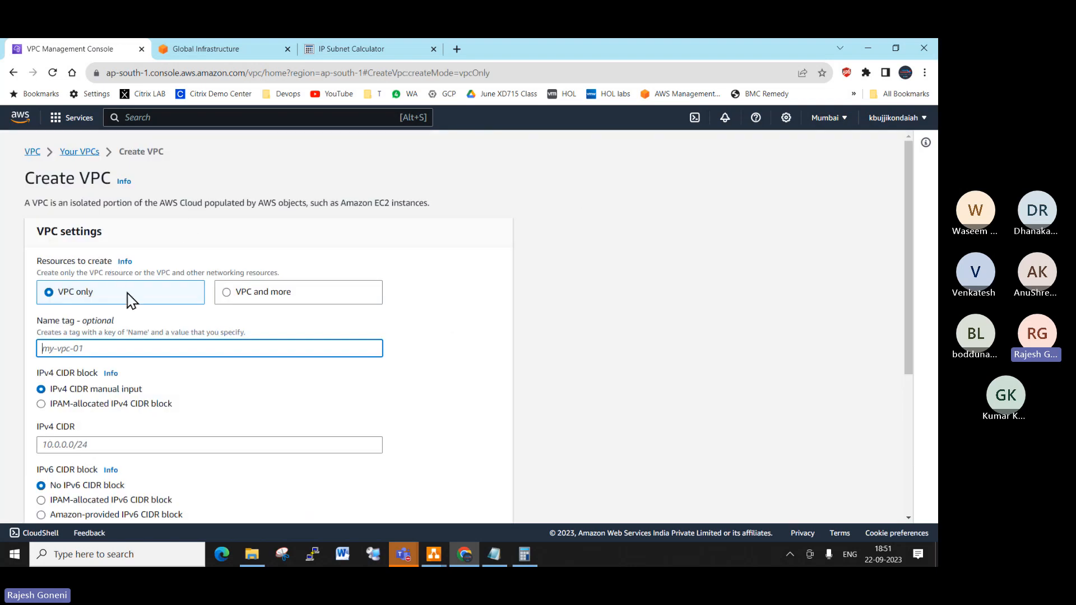
Step: Create the VPC with the name tag PROD-VPC and the IPv4 CIDR 192.168.0.0/16
{"action": "scroll", "coordinate": [123, 280], "scroll_direction": "down", "scroll_amount": 2}
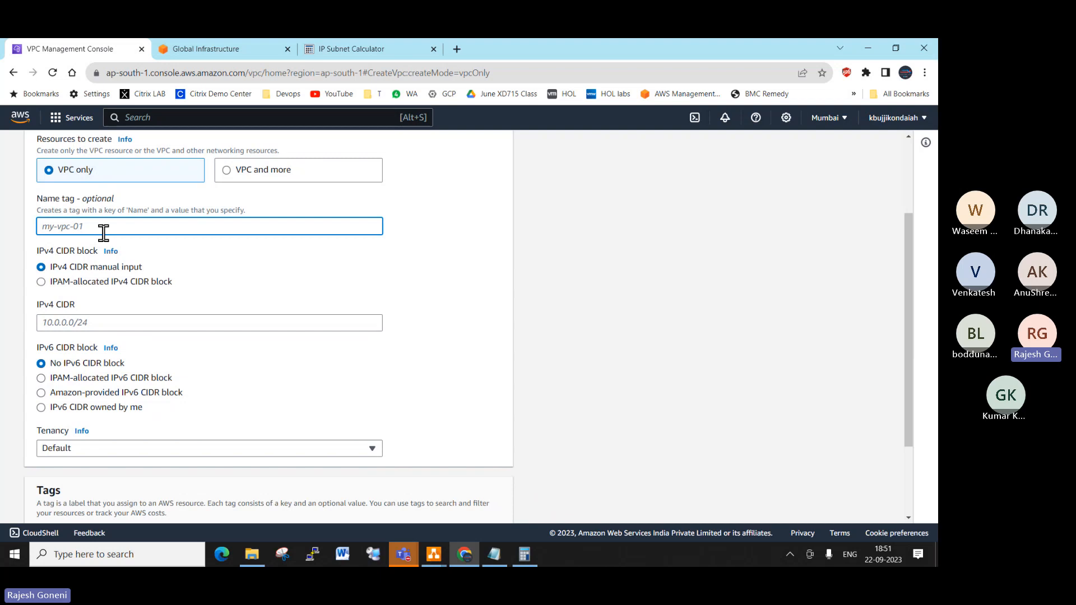
{"action": "type", "text": "PROD-VPC"}
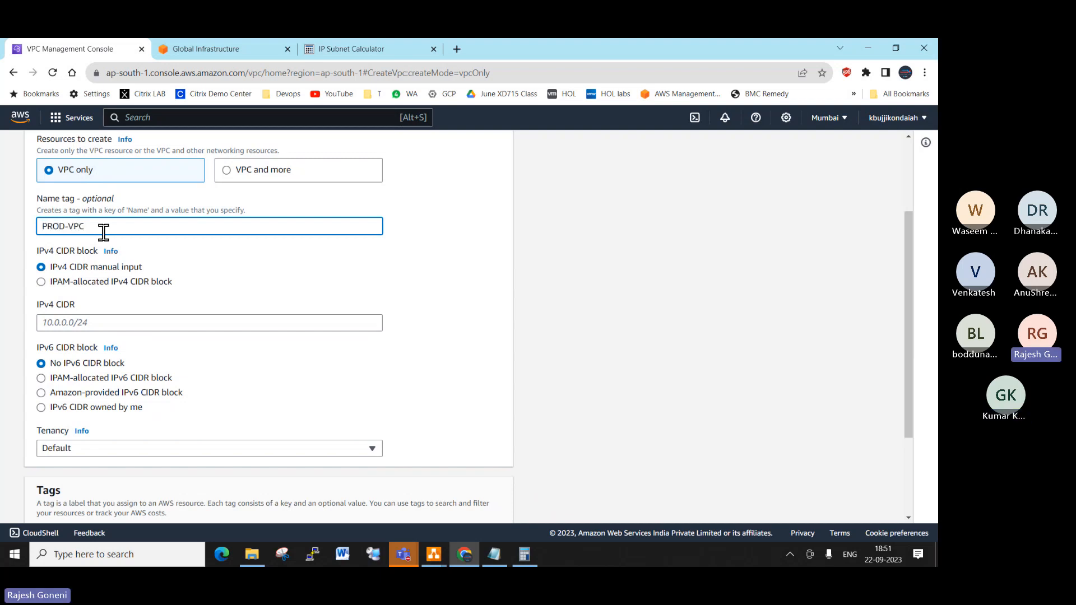
{"action": "left_click", "coordinate": [106, 320]}
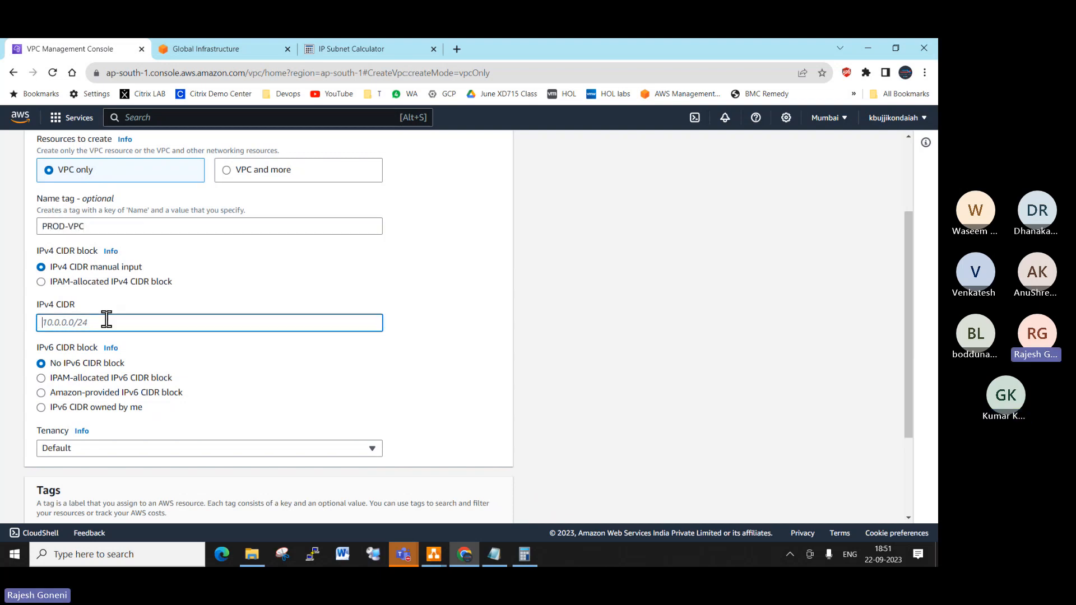
{"action": "type", "text": "19"}
{"action": "type", "text": "2.168.0.0/16"}
{"action": "scroll", "coordinate": [113, 321], "scroll_direction": "down", "scroll_amount": 3}
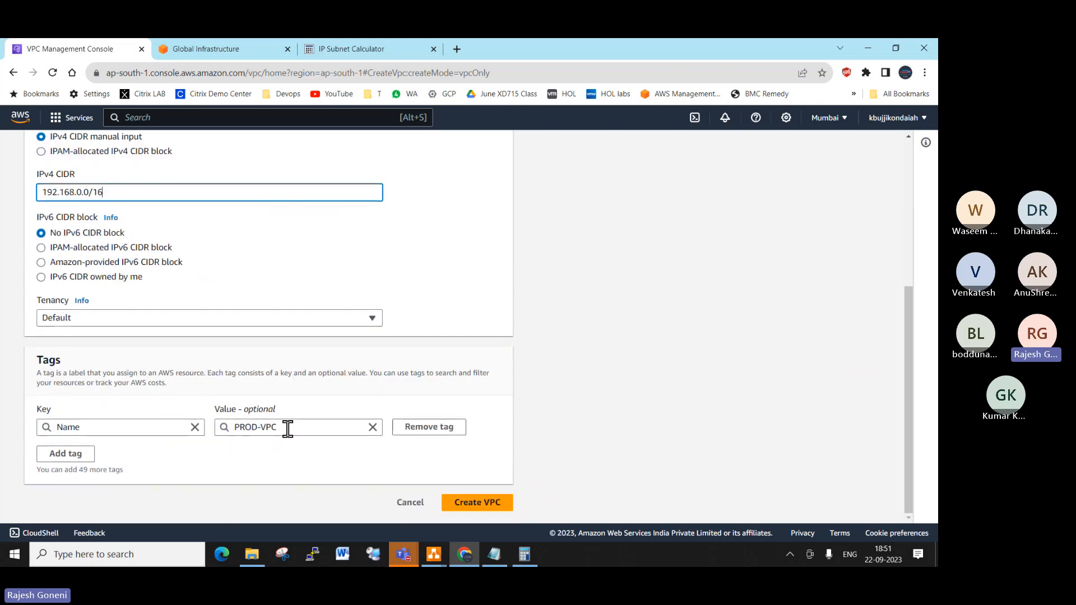
{"action": "left_click", "coordinate": [479, 501]}
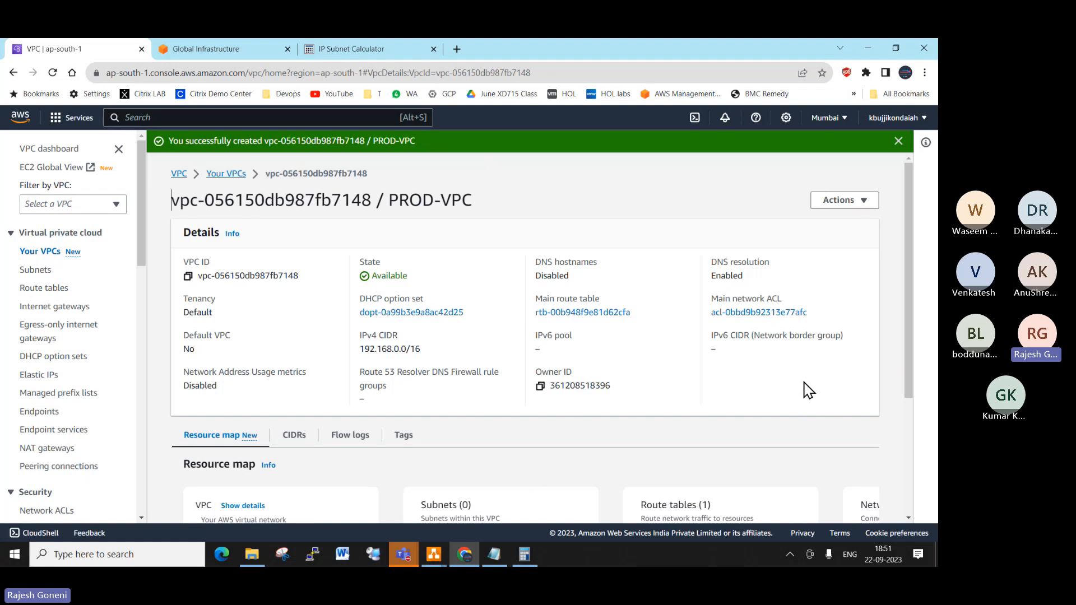
Step: Switch to the VPC.drawio diagram in diagrams.net and search the shape library for Subnet
{"action": "mouse_move", "coordinate": [434, 554]}
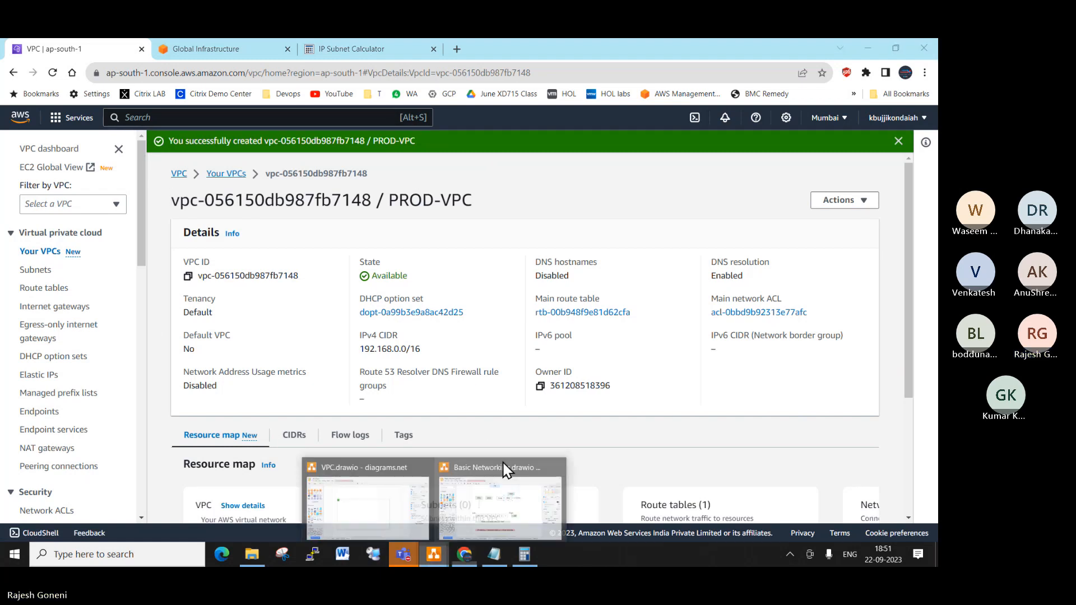
{"action": "left_click", "coordinate": [390, 513]}
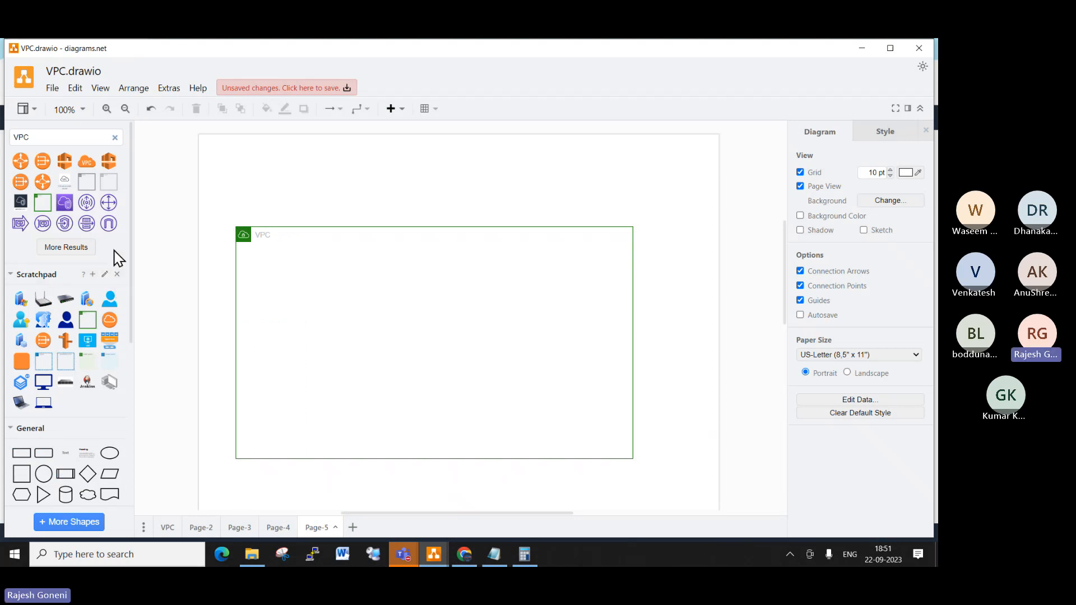
{"action": "double_click", "coordinate": [56, 137]}
{"action": "type", "text": "Subnet"}
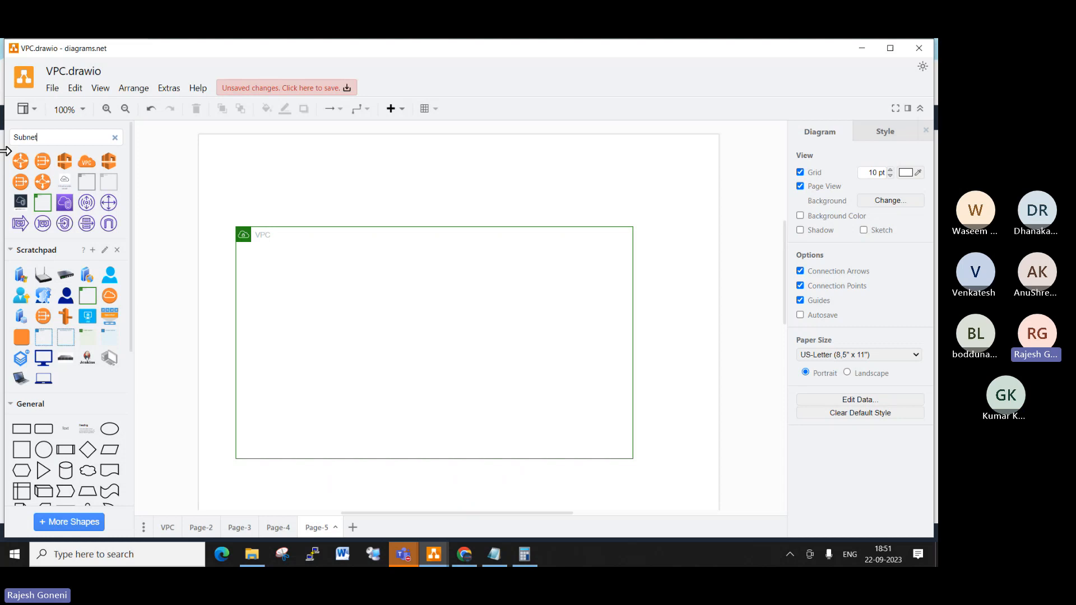
{"action": "key", "text": "Return"}
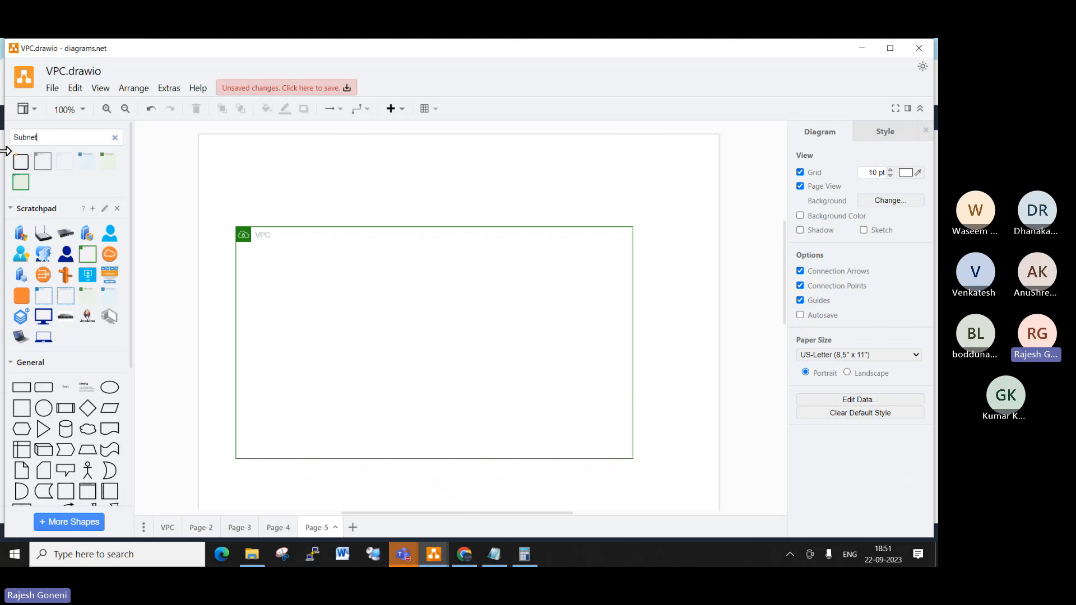
Step: Insert a Private subnet shape and place it inside the VPC container near its left edge
{"action": "mouse_move", "coordinate": [26, 191]}
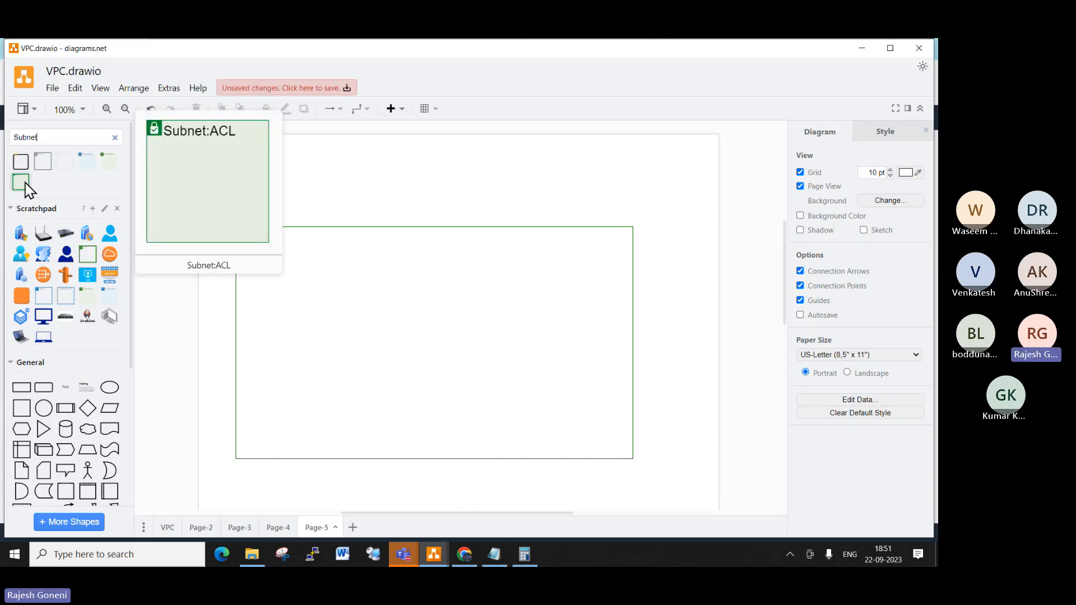
{"action": "left_click", "coordinate": [88, 162]}
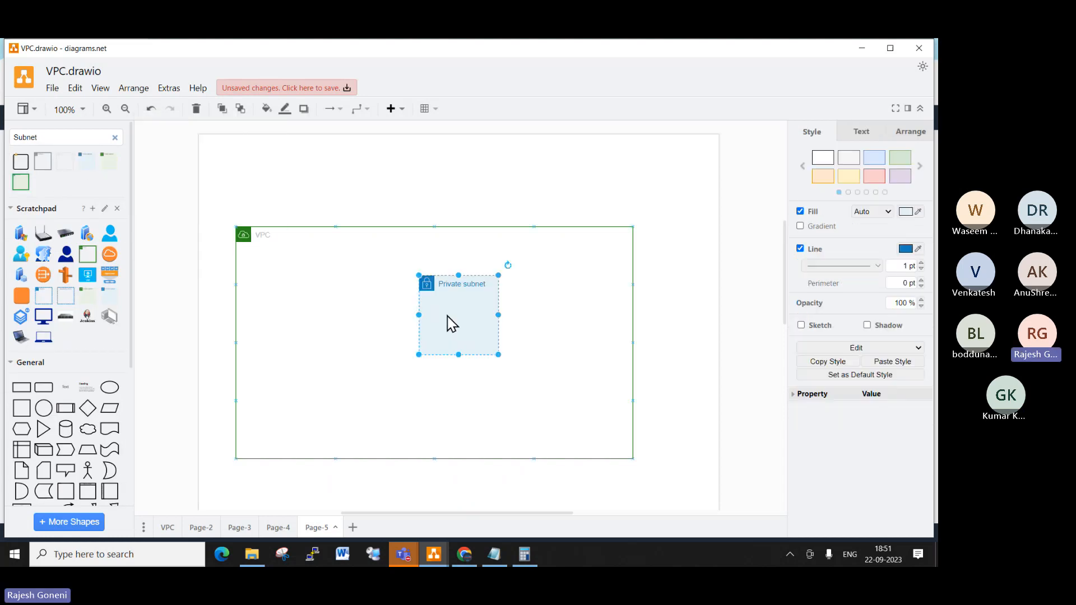
{"action": "left_click_drag", "start_coordinate": [458, 284], "coordinate": [305, 306]}
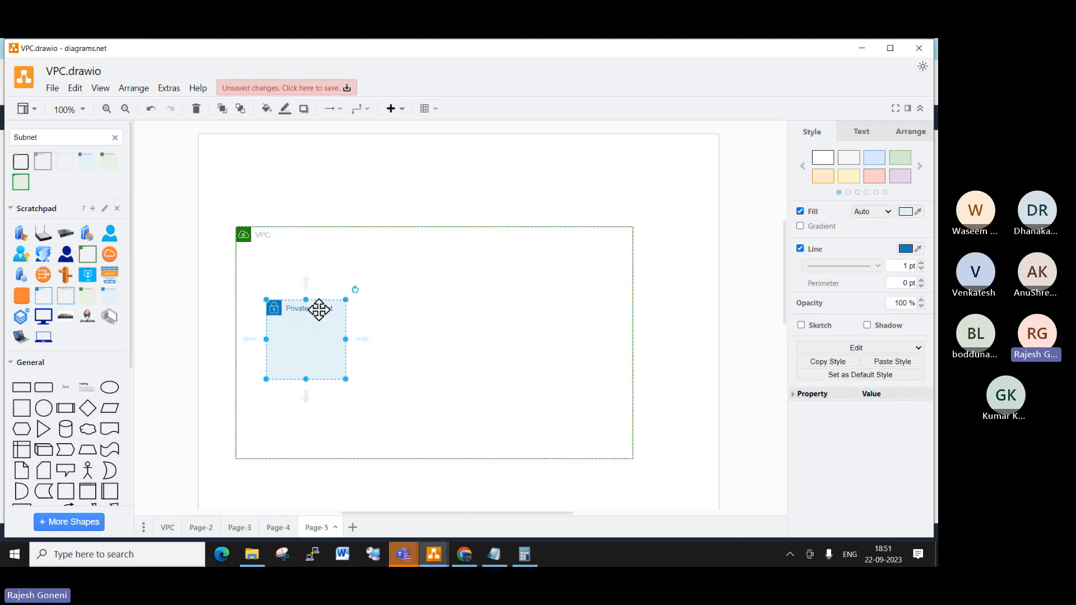
Step: Replace the Private subnet shape's label with SUBNET-A
{"action": "double_click", "coordinate": [319, 310]}
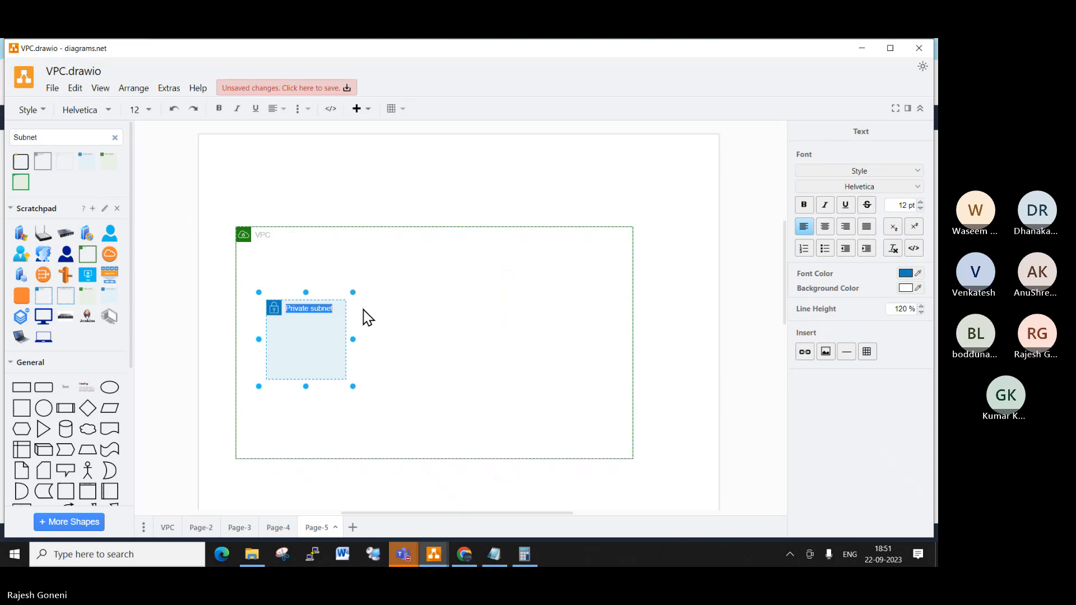
{"action": "key", "text": "Right"}
{"action": "key", "text": "Return"}
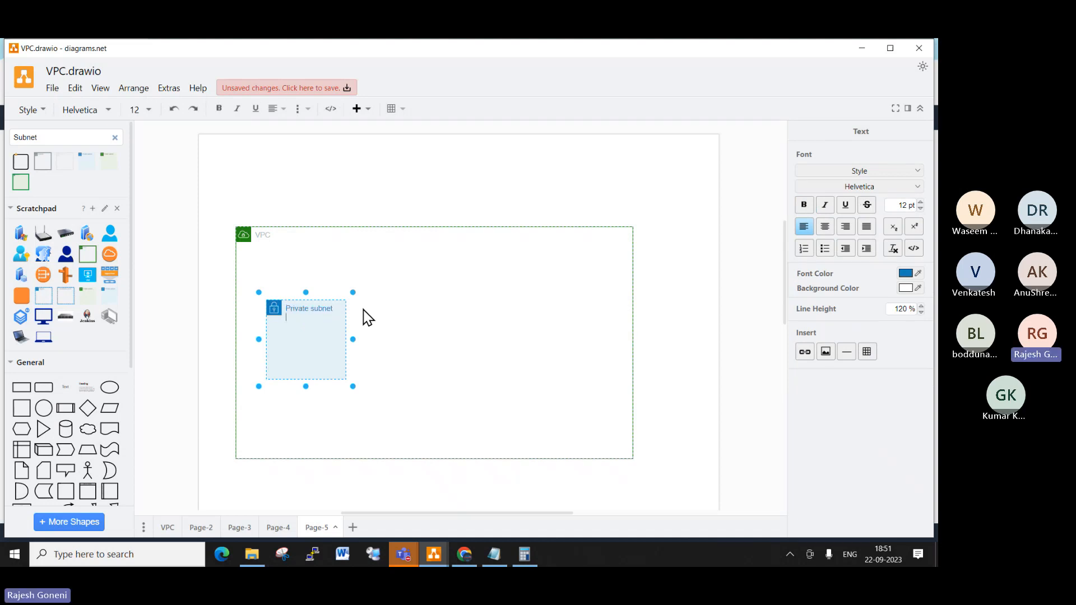
{"action": "key", "text": "BackSpace"}
{"action": "key", "text": "BackSpace"}
{"action": "key", "text": "BackSpace"}
{"action": "key", "text": "BackSpace"}
{"action": "key", "text": "BackSpace"}
{"action": "key", "text": "BackSpace"}
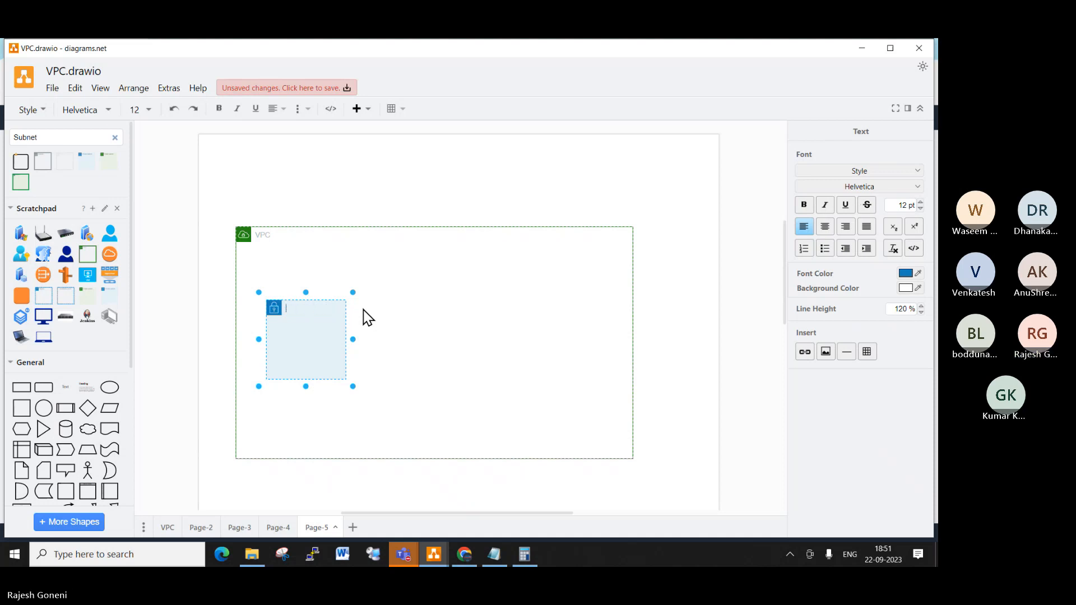
{"action": "type", "text": "T-A"}
{"action": "key", "text": "Escape"}
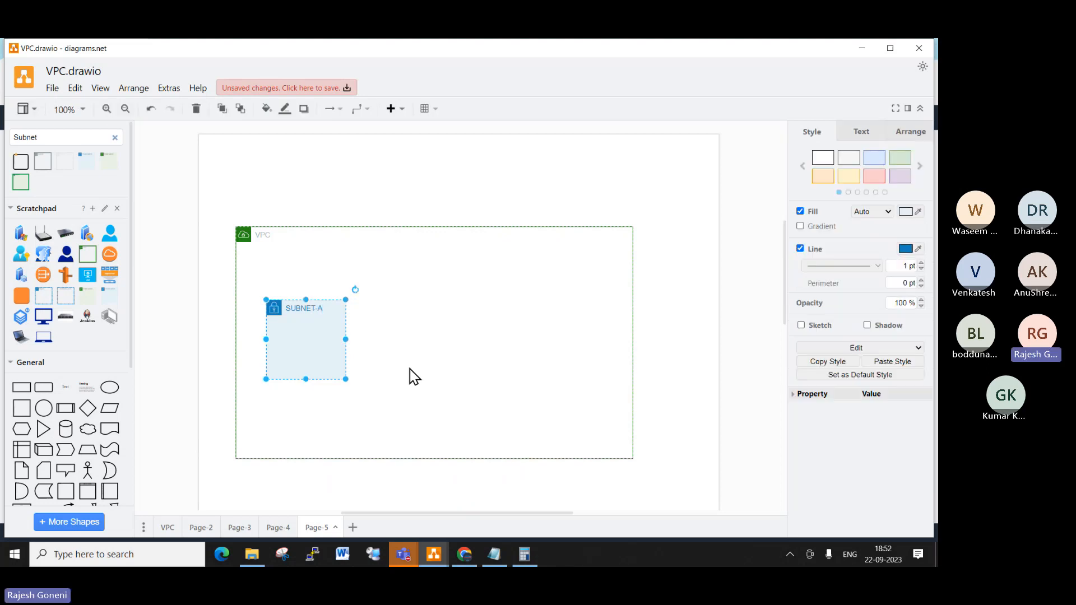
{"action": "left_click", "coordinate": [414, 376]}
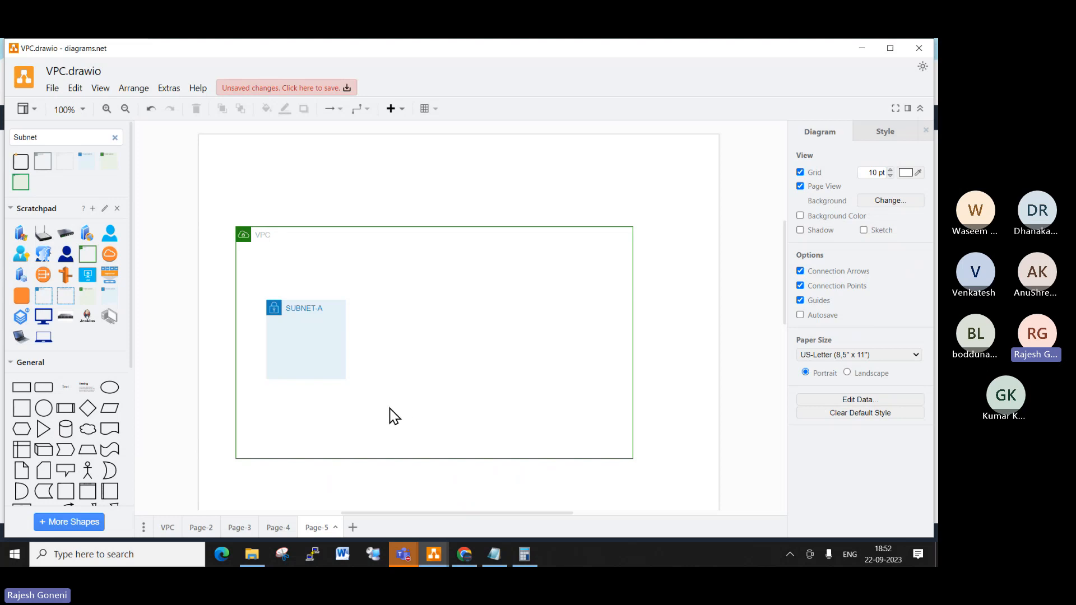
Step: Make a copy of the SUBNET-A shape and place it level with the original, to its right in the VPC container
{"action": "left_click_drag", "start_coordinate": [392, 408], "coordinate": [253, 287]}
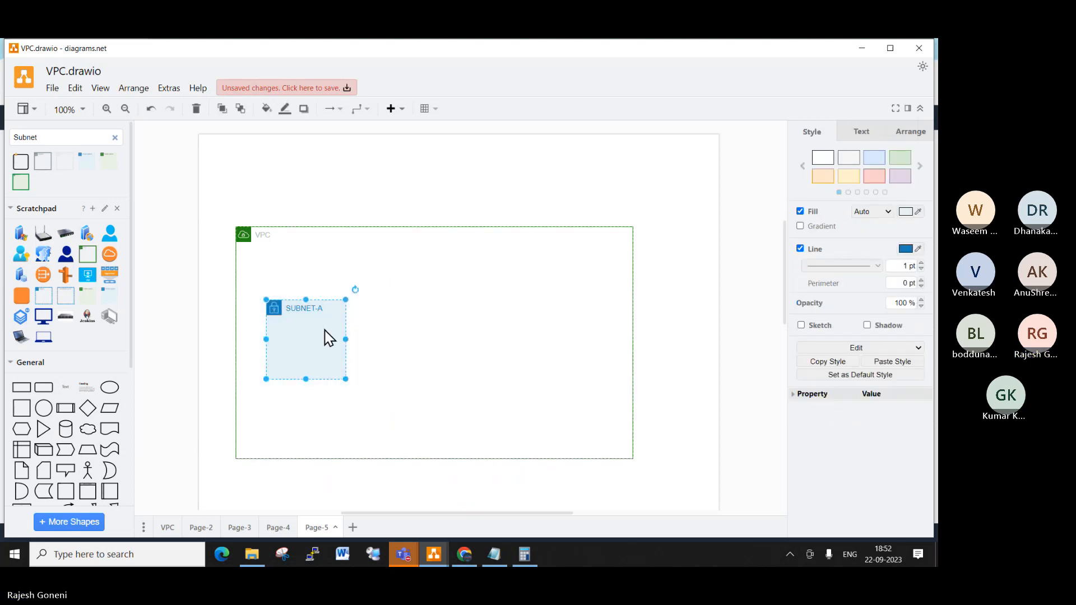
{"action": "key", "text": "ctrl+d"}
{"action": "mouse_move", "coordinate": [320, 336]}
{"action": "left_mouse_down"}
{"action": "mouse_move", "coordinate": [420, 336]}
{"action": "mouse_move", "coordinate": [331, 350]}
{"action": "left_mouse_up"}
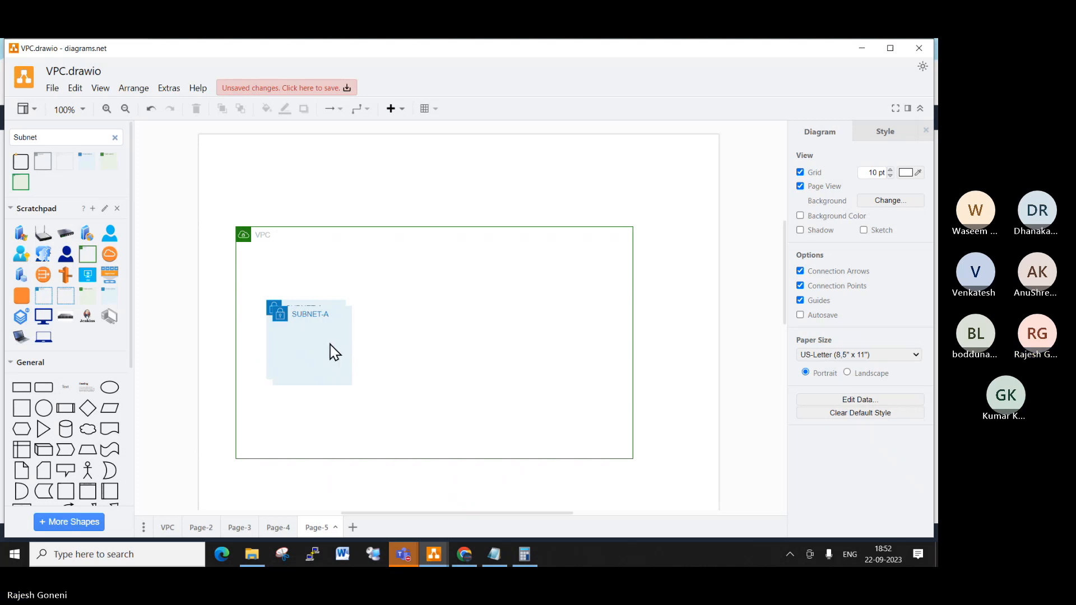
{"action": "left_click", "coordinate": [312, 312]}
{"action": "left_click_drag", "start_coordinate": [313, 310], "coordinate": [427, 320]}
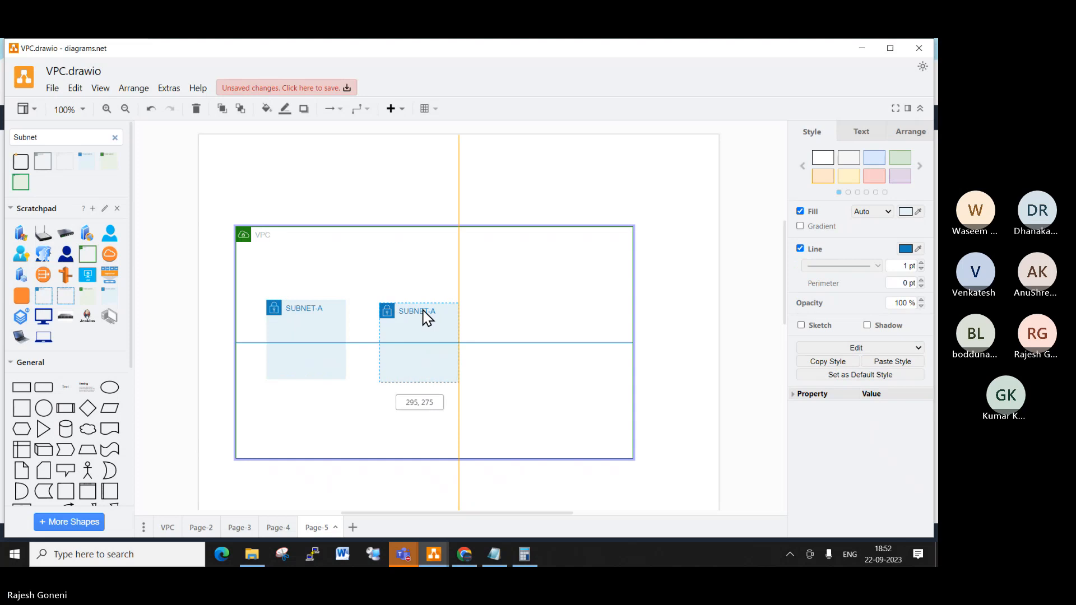
{"action": "left_click_drag", "start_coordinate": [427, 317], "coordinate": [427, 317]}
Step: Rename the copied subnet shape in the middle of the VPC container as SUBNET-B
{"action": "double_click", "coordinate": [427, 317]}
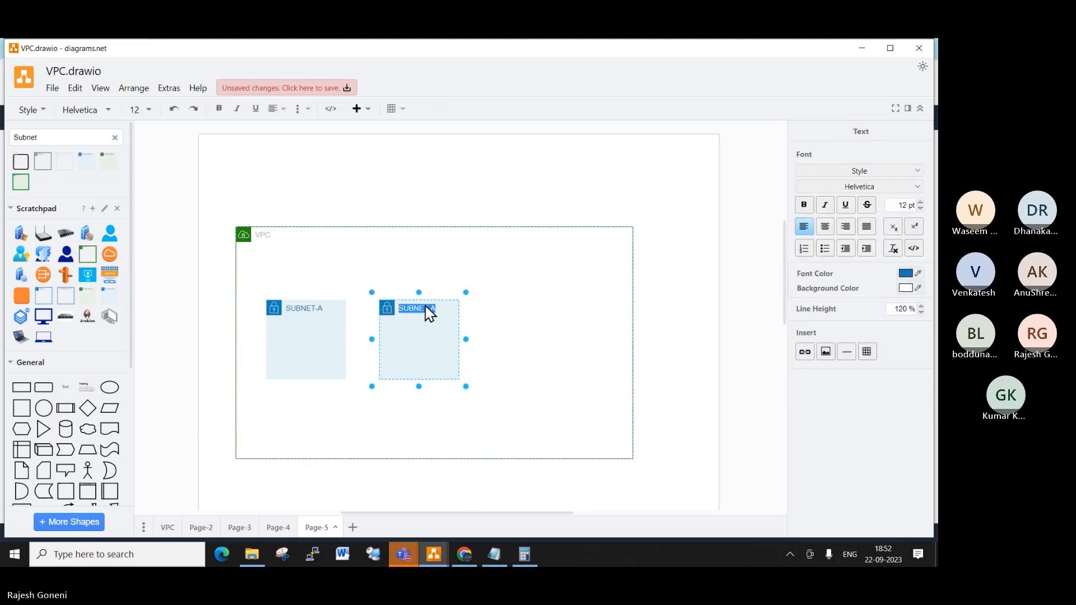
{"action": "left_click", "coordinate": [429, 314]}
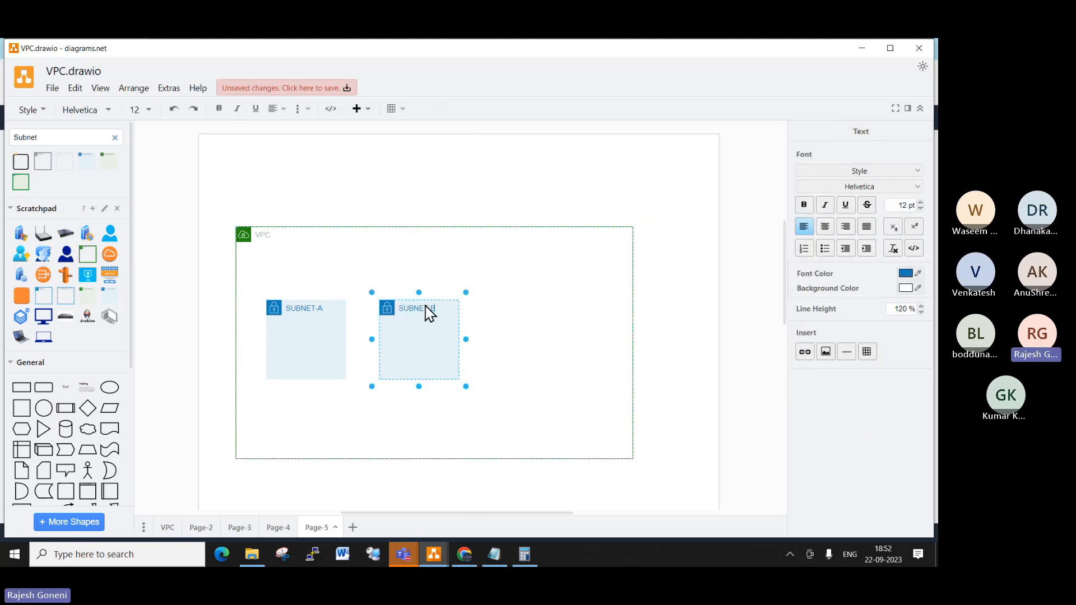
{"action": "left_click", "coordinate": [531, 408]}
Step: Paste another copy of the SUBNET-A shape and align it in the row to the right of SUBNET-B
{"action": "key", "text": "ctrl+v"}
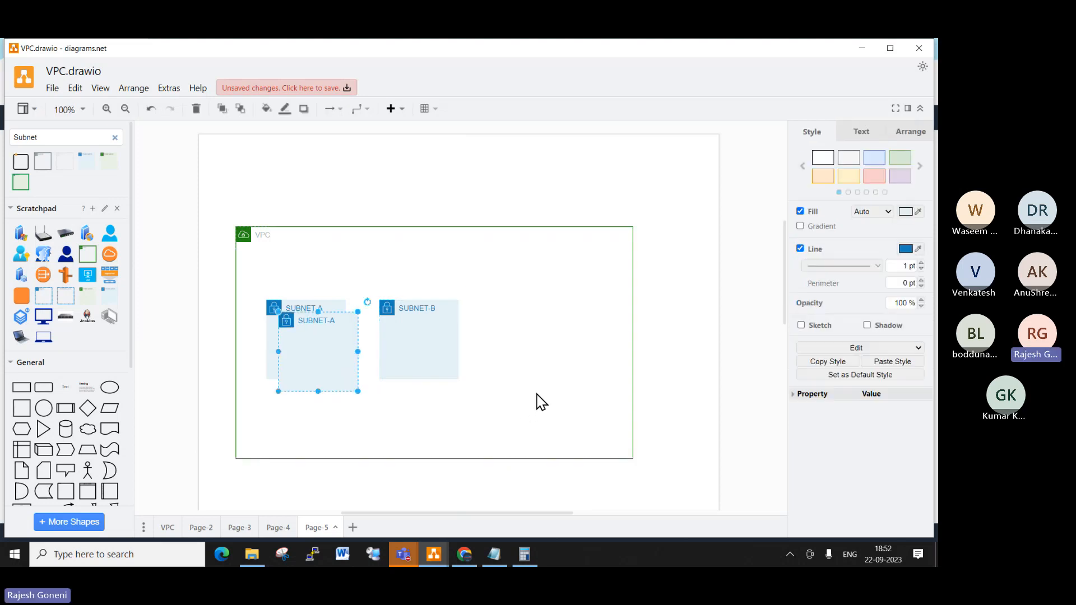
{"action": "left_click_drag", "start_coordinate": [325, 321], "coordinate": [546, 314]}
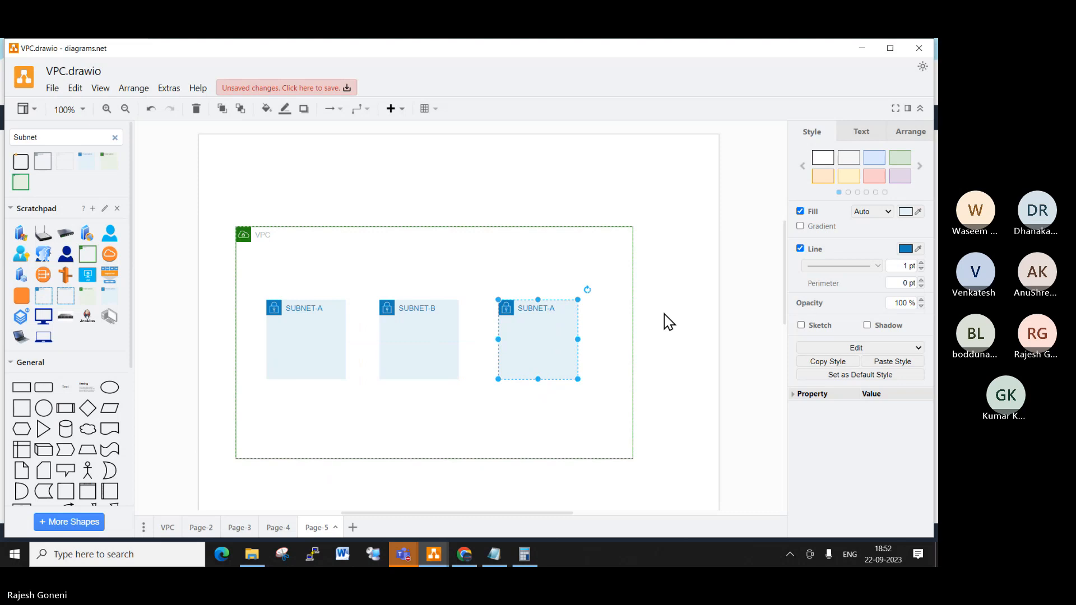
{"action": "left_click", "coordinate": [669, 322]}
Step: Extend the VPC container's label to read "VPC: PROD-VPC: 192.168.0.0/16"
{"action": "left_click", "coordinate": [264, 233]}
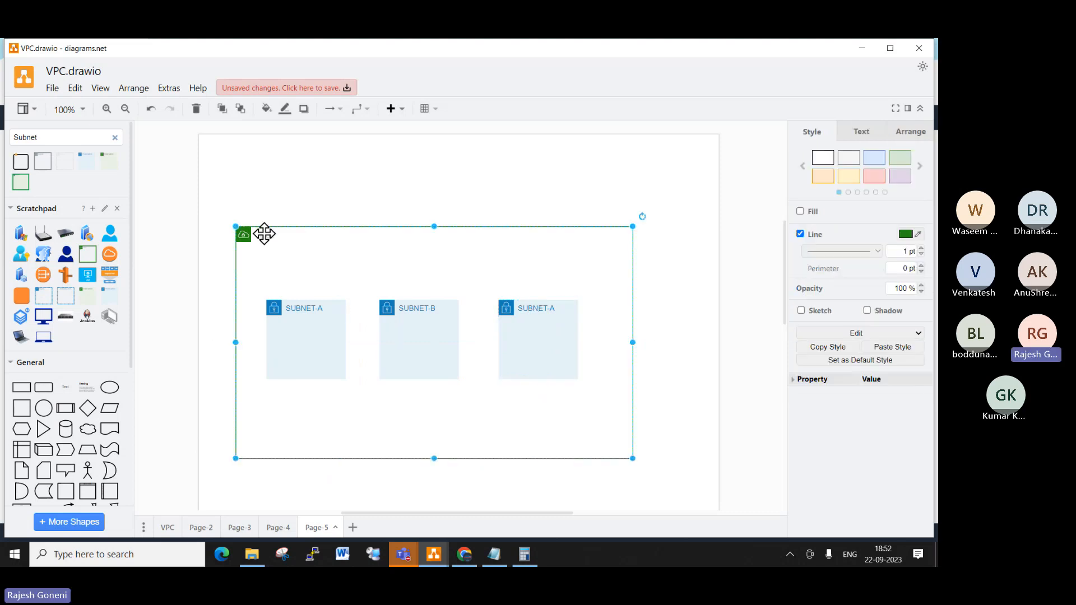
{"action": "double_click", "coordinate": [264, 234]}
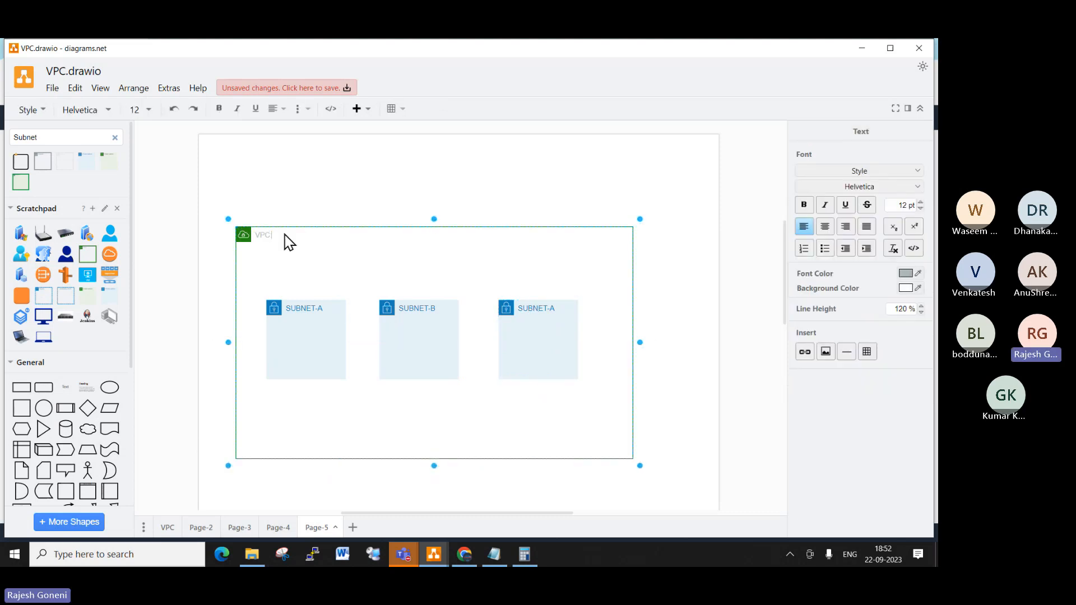
{"action": "type", "text": ": PROD-VPC: 192.168.0.0/16"}
Step: Format the whole VPC container label in black, bold, 15 pt text
{"action": "key", "text": "ctrl+a"}
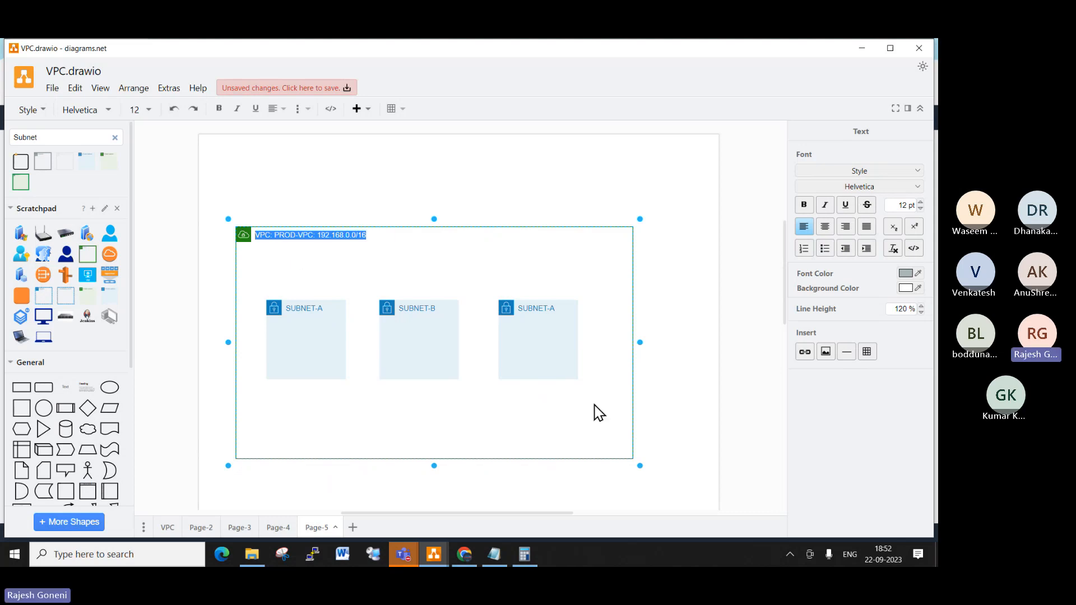
{"action": "left_click", "coordinate": [906, 275]}
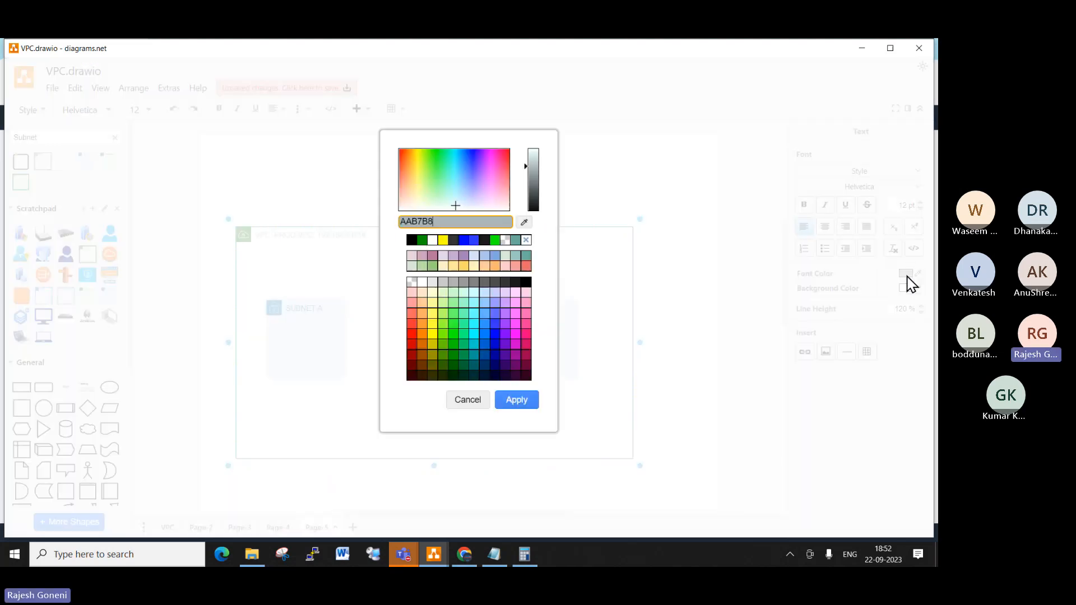
{"action": "left_click", "coordinate": [525, 281]}
{"action": "left_click", "coordinate": [514, 400]}
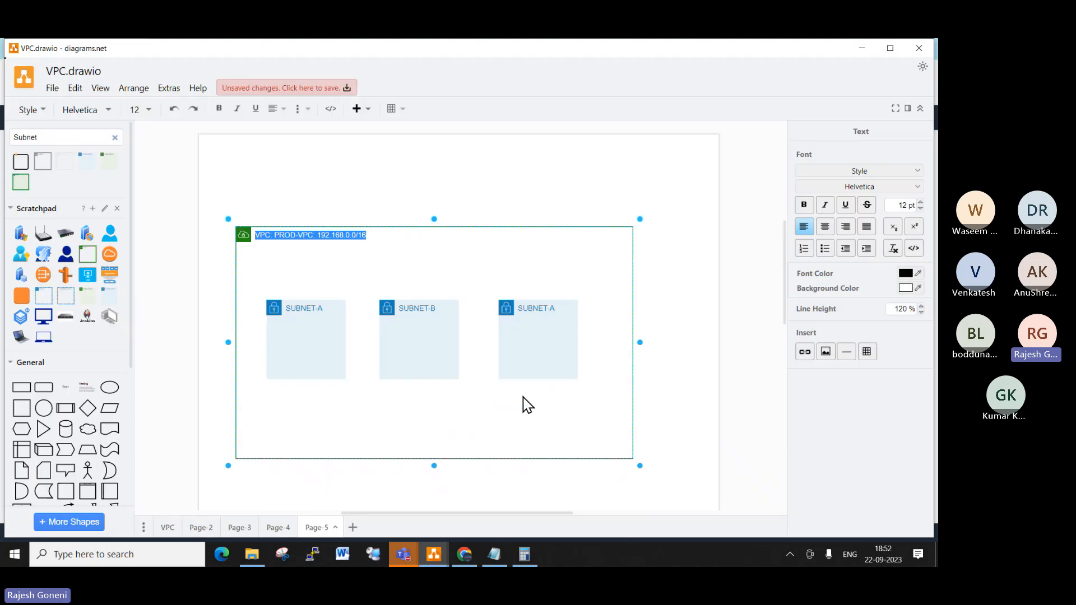
{"action": "left_click", "coordinate": [804, 204]}
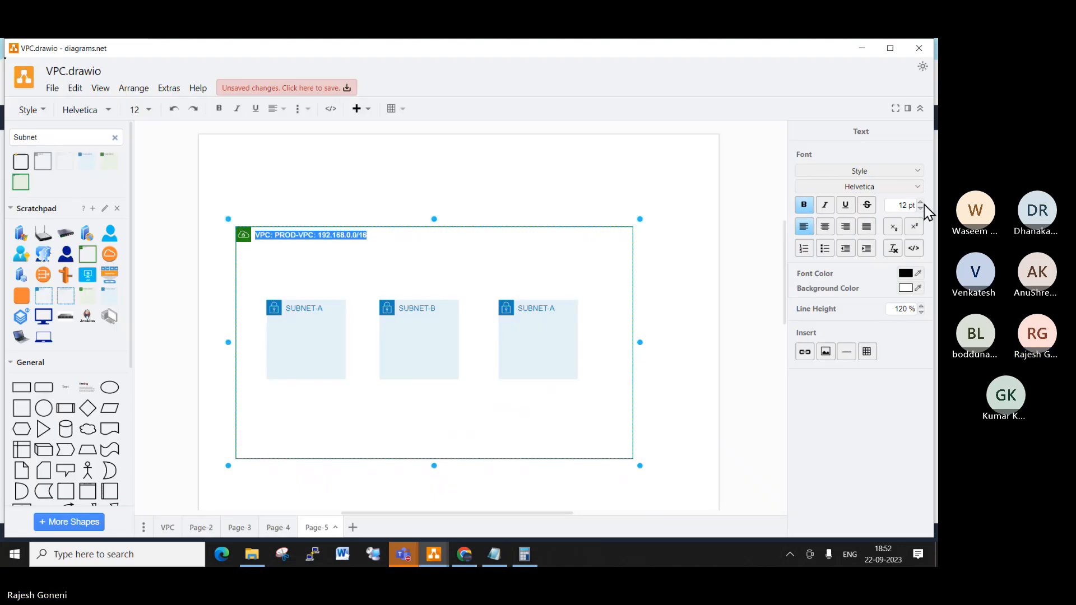
{"action": "left_click", "coordinate": [921, 203]}
{"action": "left_click", "coordinate": [921, 203]}
{"action": "left_click", "coordinate": [921, 203]}
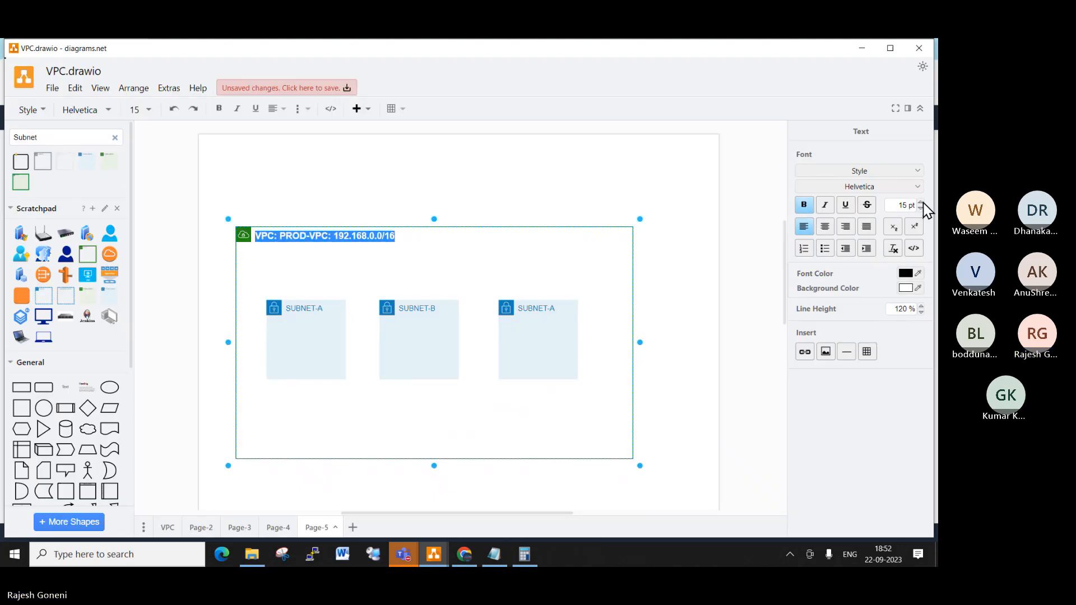
{"action": "left_click", "coordinate": [679, 198]}
{"action": "left_click", "coordinate": [676, 195]}
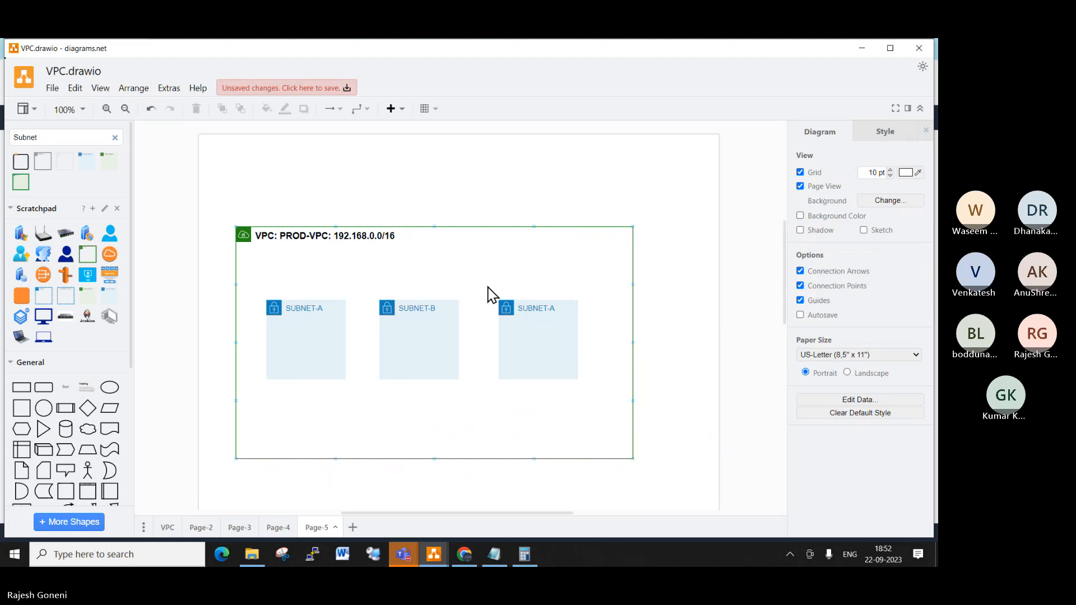
Step: Add the second line "CIDR:192.168.10.0/24" to the label of the leftmost subnet, SUBNET-A
{"action": "double_click", "coordinate": [315, 323]}
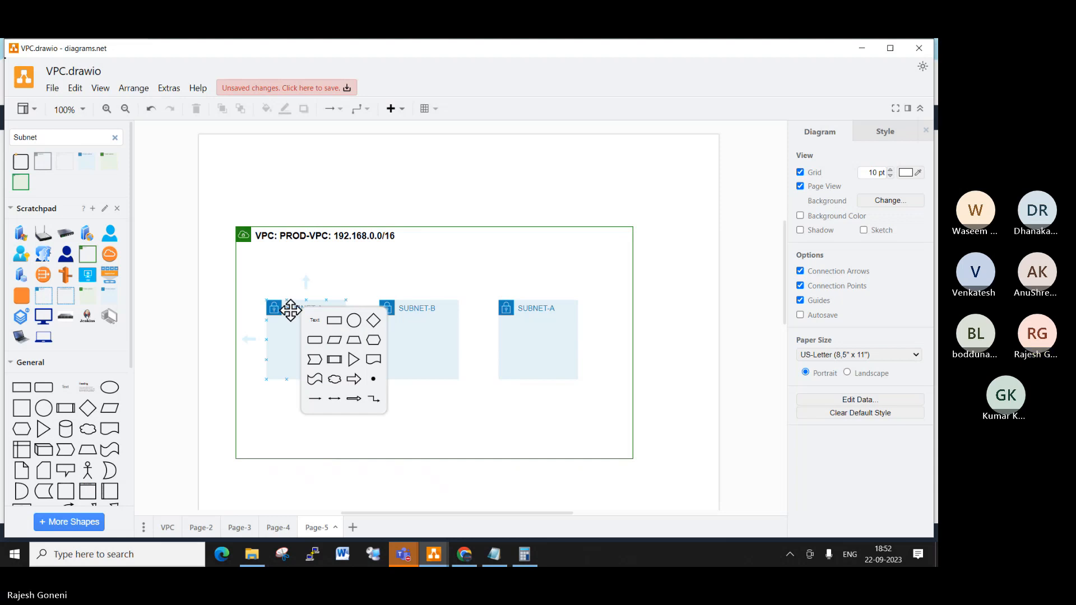
{"action": "double_click", "coordinate": [289, 312]}
{"action": "left_click", "coordinate": [289, 317]}
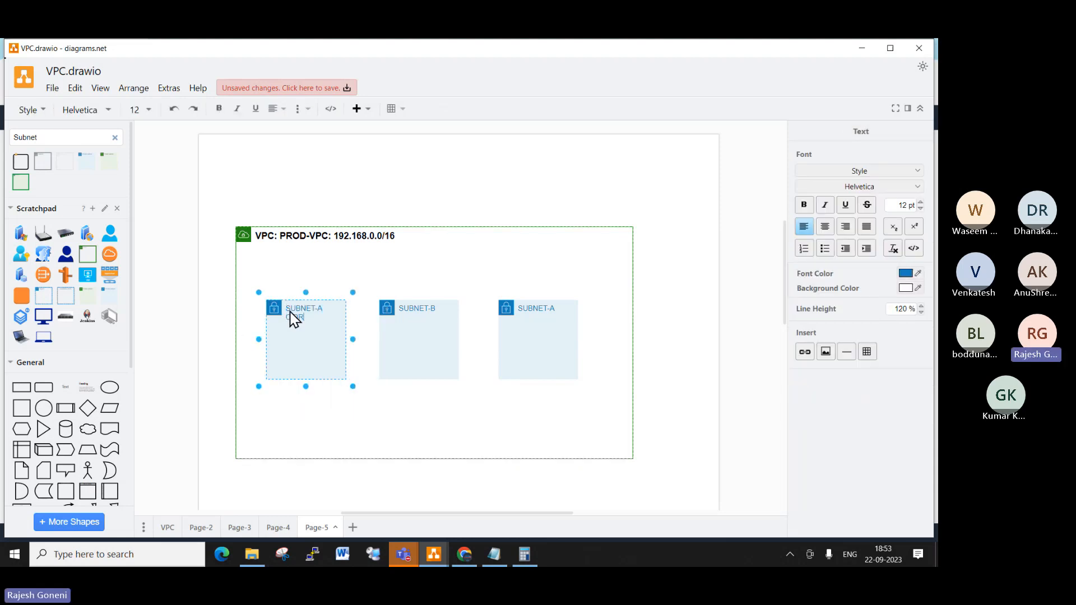
{"action": "type", "text": "CIDR:192.168.10.0/24"}
{"action": "left_click", "coordinate": [321, 339]}
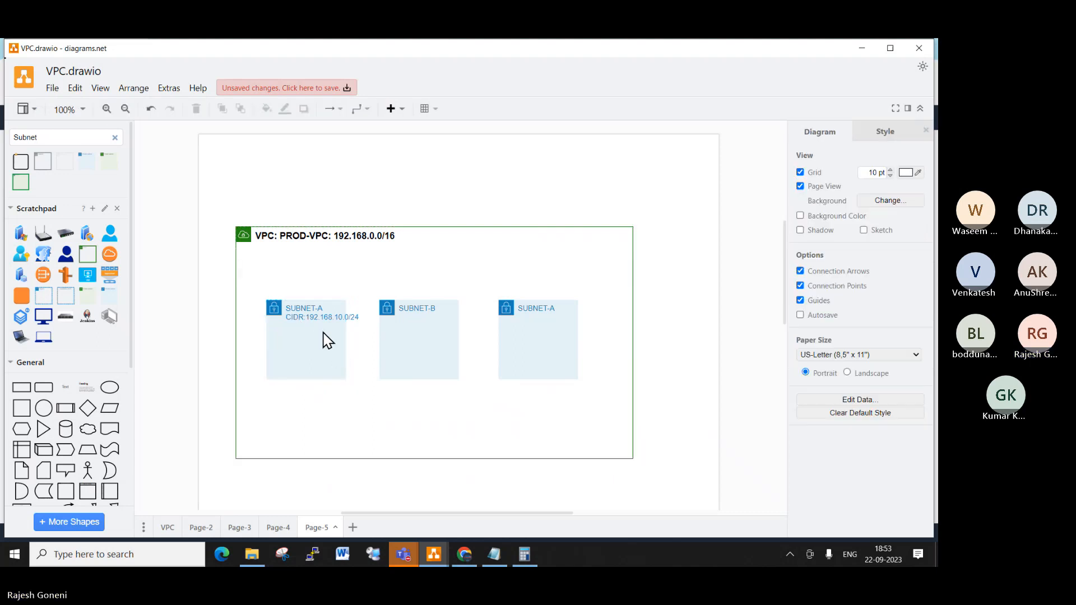
Step: Widen the leftmost subnet shape to fit its label, and add the second line "CIDR:192.168.11.0/24" to the SUBNET-B label
{"action": "left_click_drag", "start_coordinate": [346, 339], "coordinate": [367, 343]}
{"action": "left_click", "coordinate": [435, 310]}
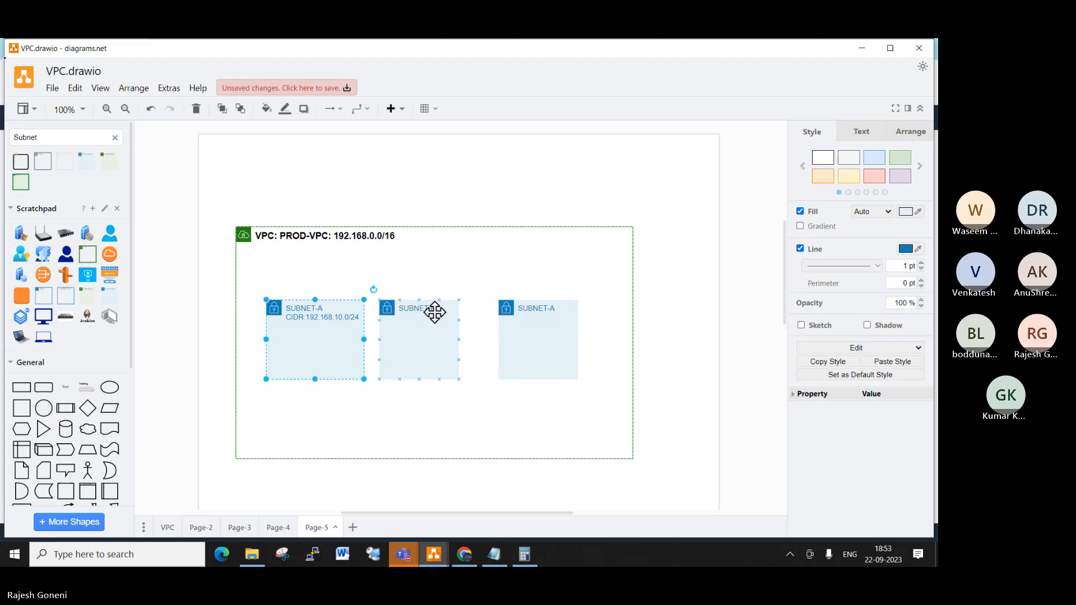
{"action": "double_click", "coordinate": [435, 314]}
{"action": "left_click", "coordinate": [435, 314]}
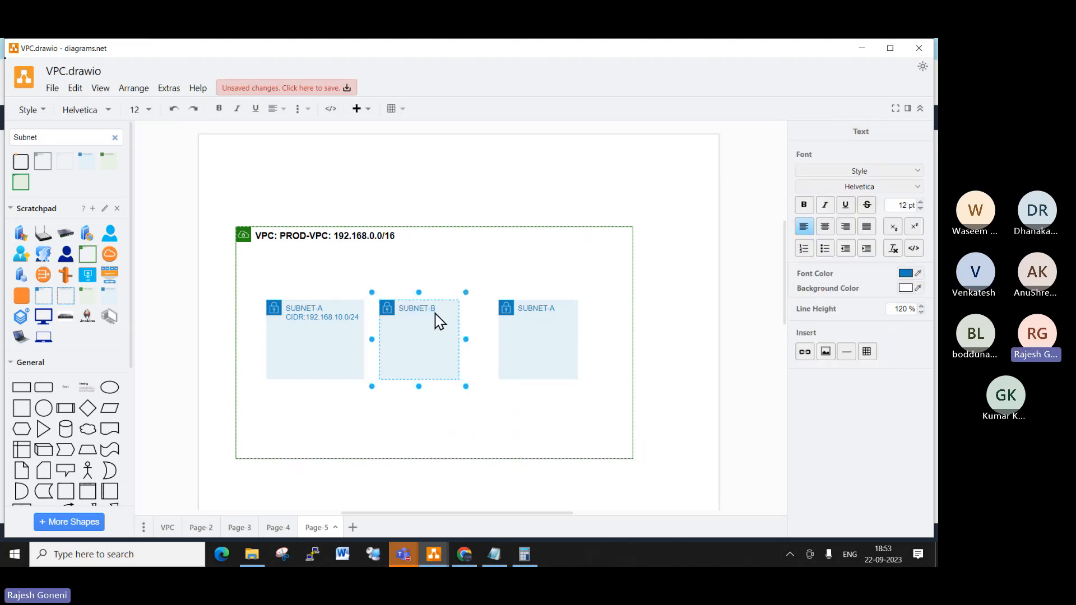
{"action": "type", "text": "CIDR:192.168"}
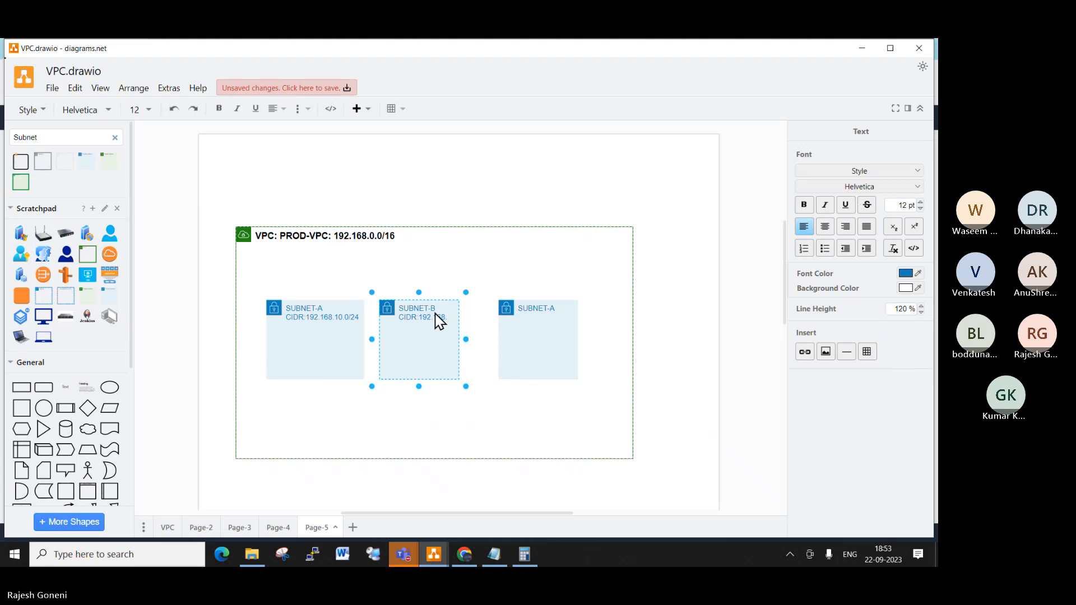
{"action": "type", "text": ".11"}
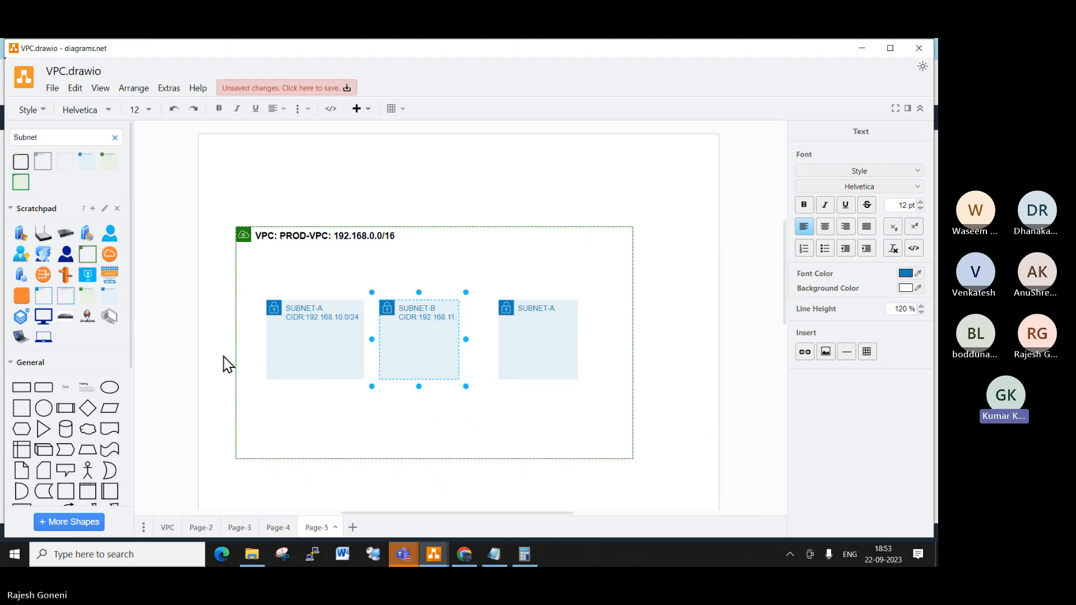
{"action": "type", "text": ".0/24"}
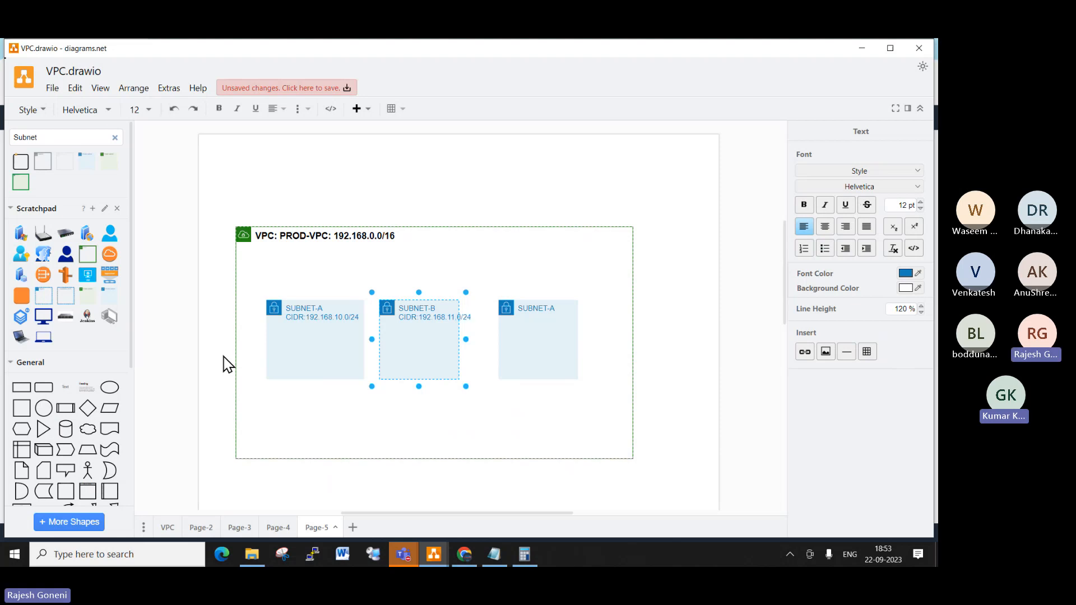
{"action": "left_click", "coordinate": [547, 434]}
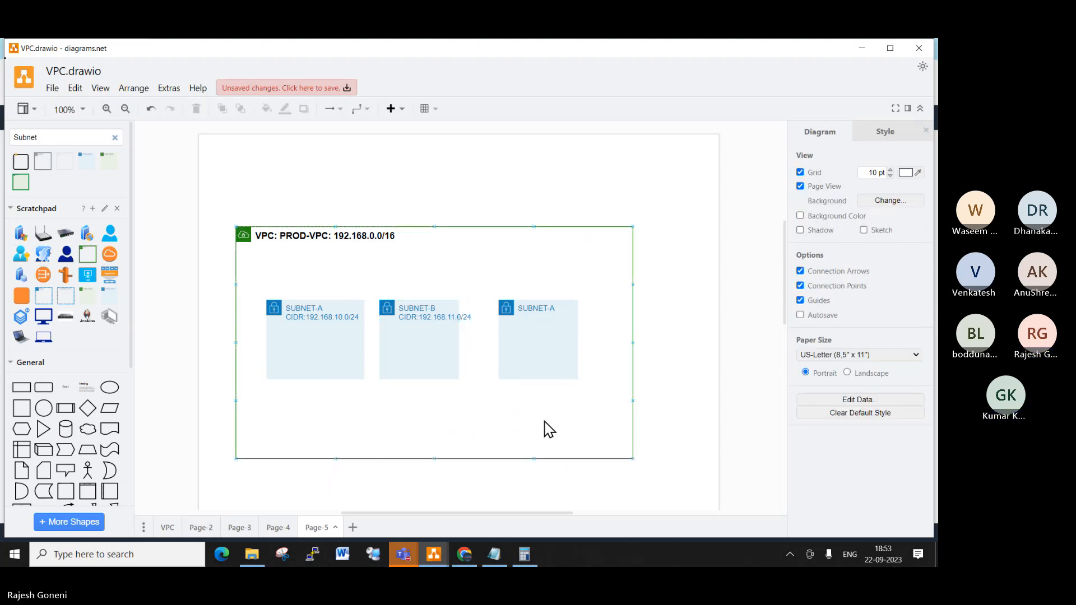
Step: Widen the SUBNET-B shape to fit its label, and add the second line "CIDR:192.168.12.0/24" to the rightmost subnet's label
{"action": "left_click", "coordinate": [426, 342]}
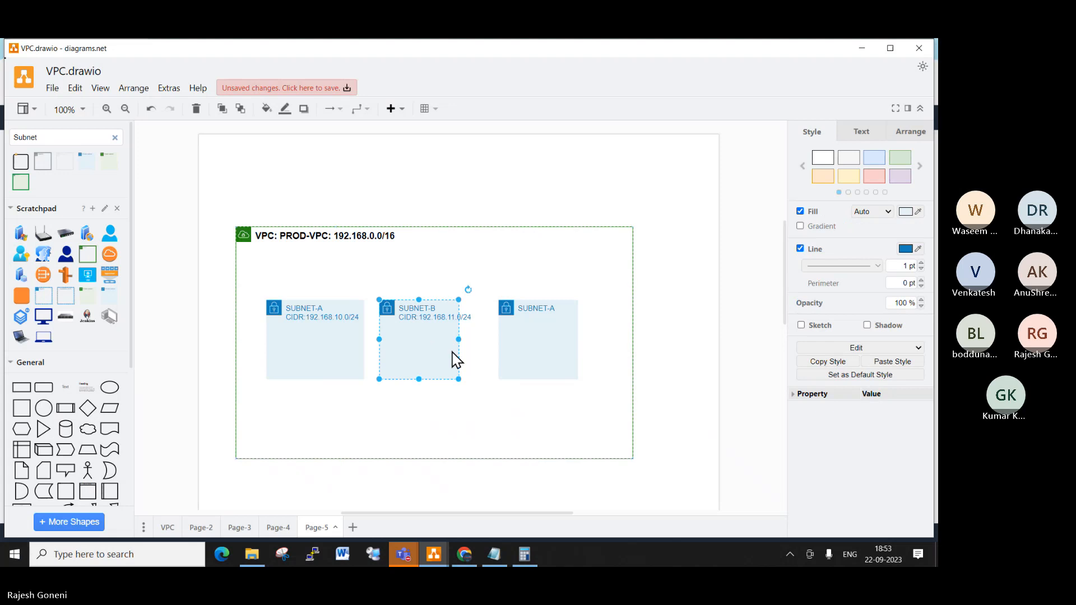
{"action": "left_click_drag", "start_coordinate": [463, 337], "coordinate": [480, 337]}
{"action": "left_click", "coordinate": [543, 309]}
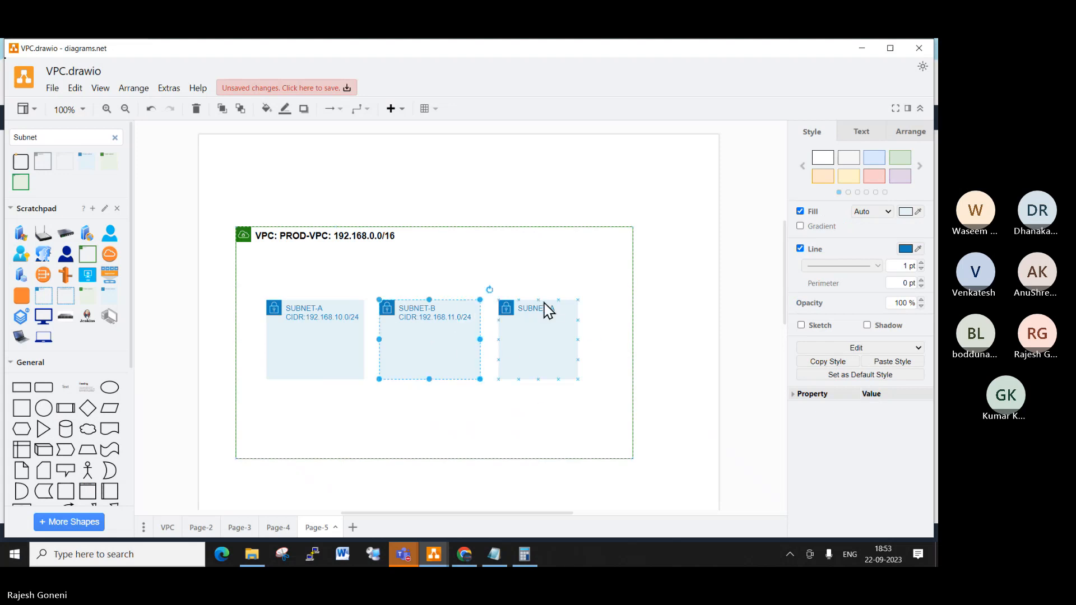
{"action": "double_click", "coordinate": [534, 309]}
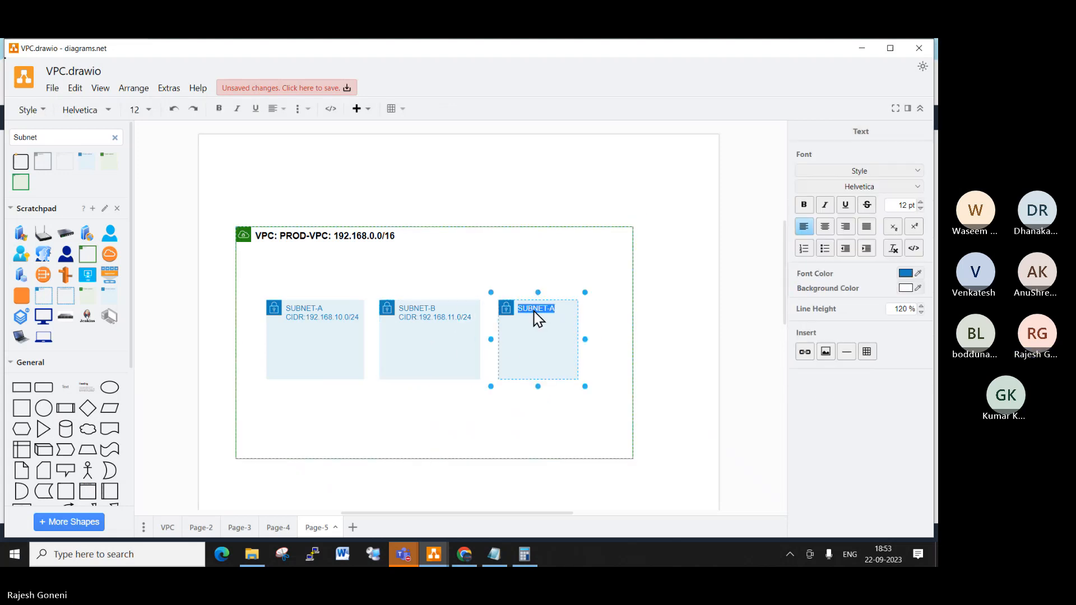
{"action": "key", "text": "Right"}
{"action": "type", "text": "CI"}
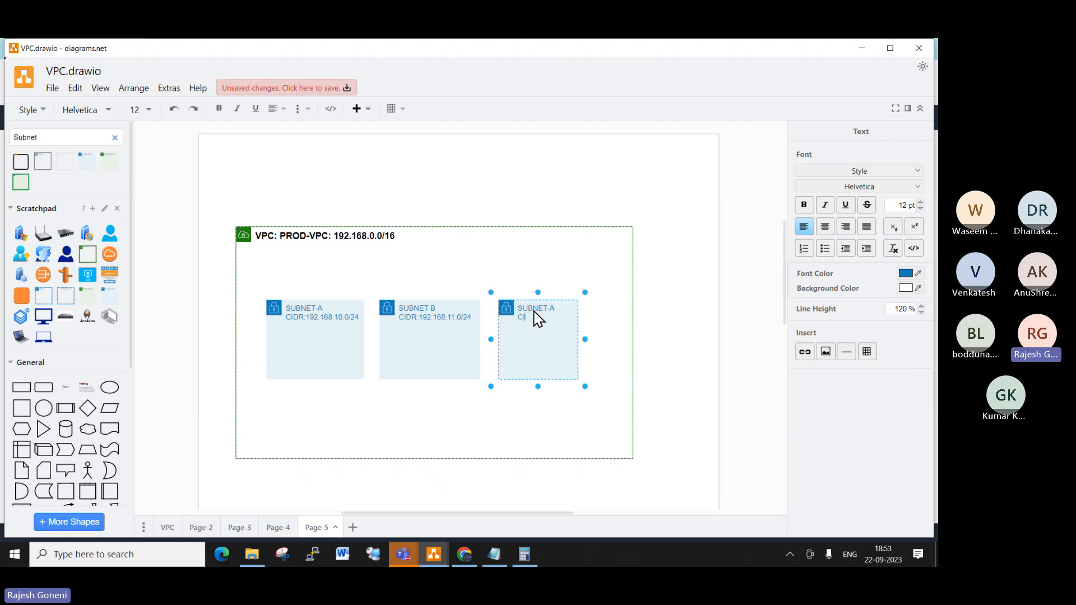
{"action": "type", "text": "DR:192"}
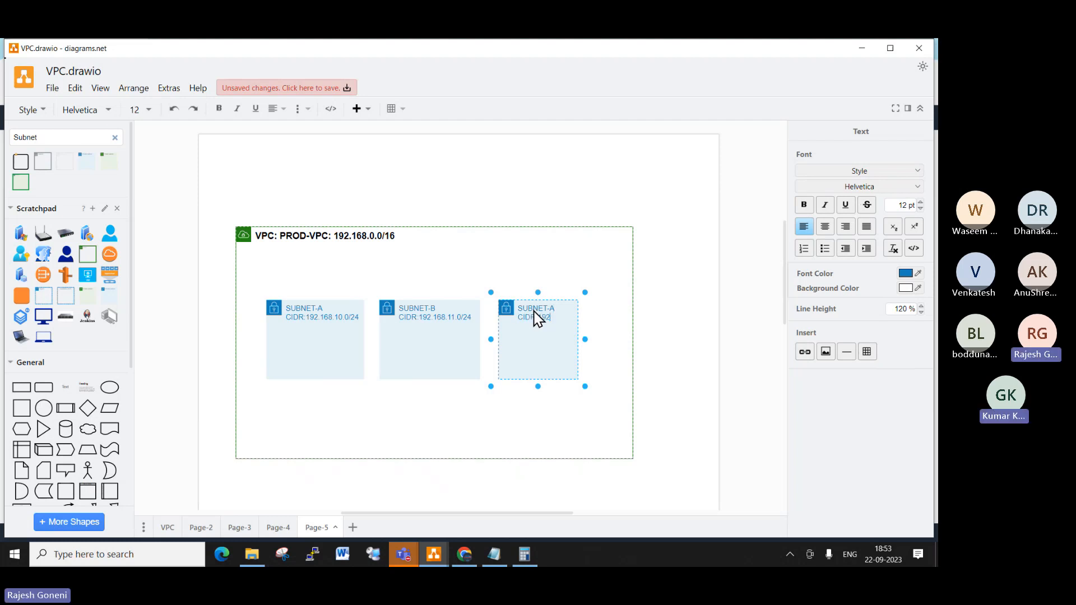
{"action": "type", "text": ".168.12.0"}
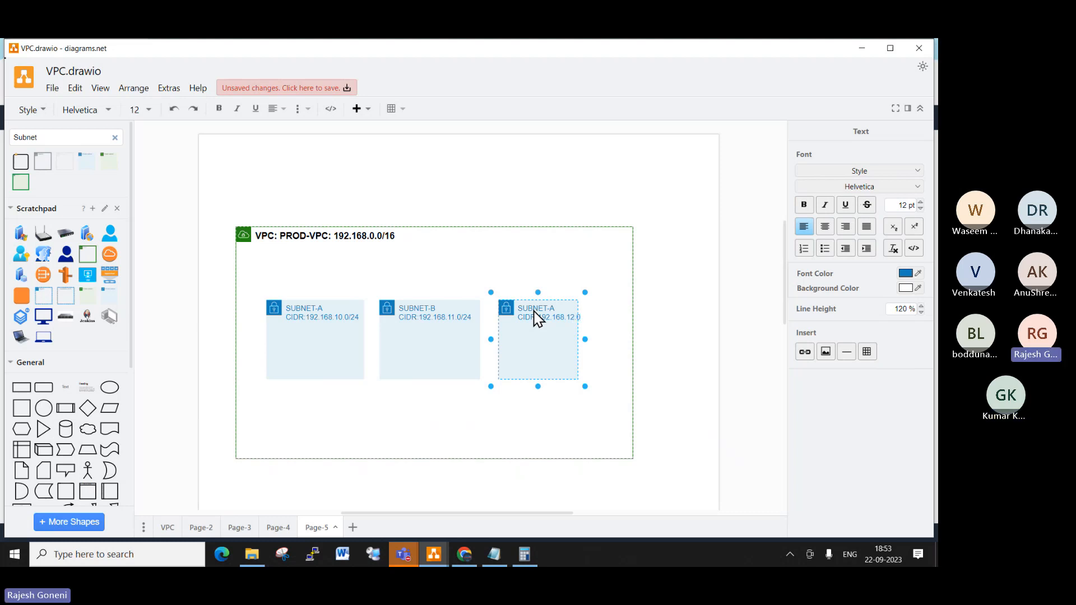
{"action": "type", "text": "/24"}
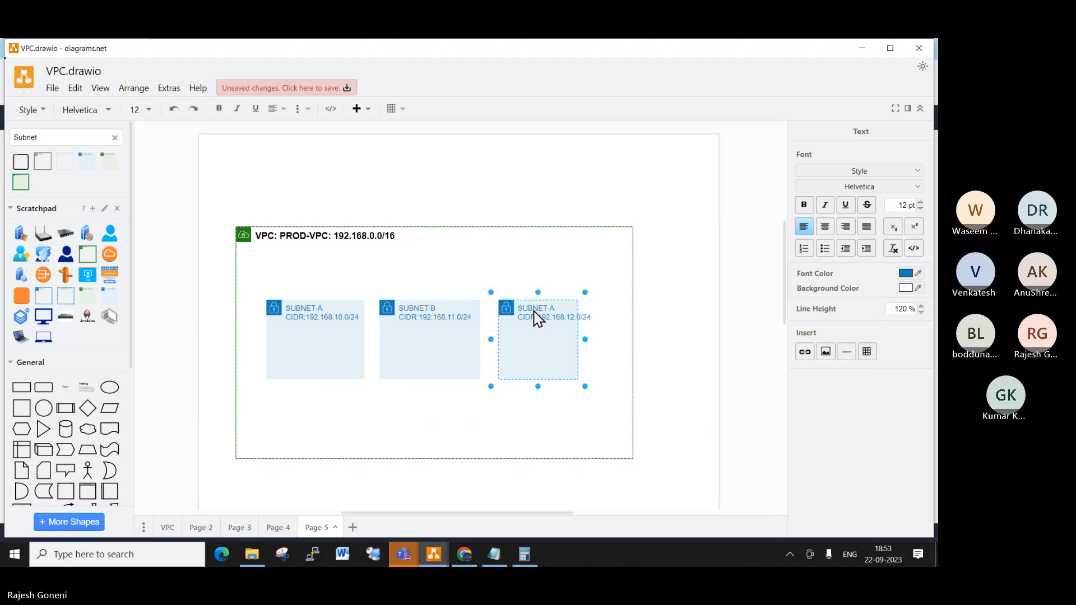
{"action": "left_click", "coordinate": [613, 350]}
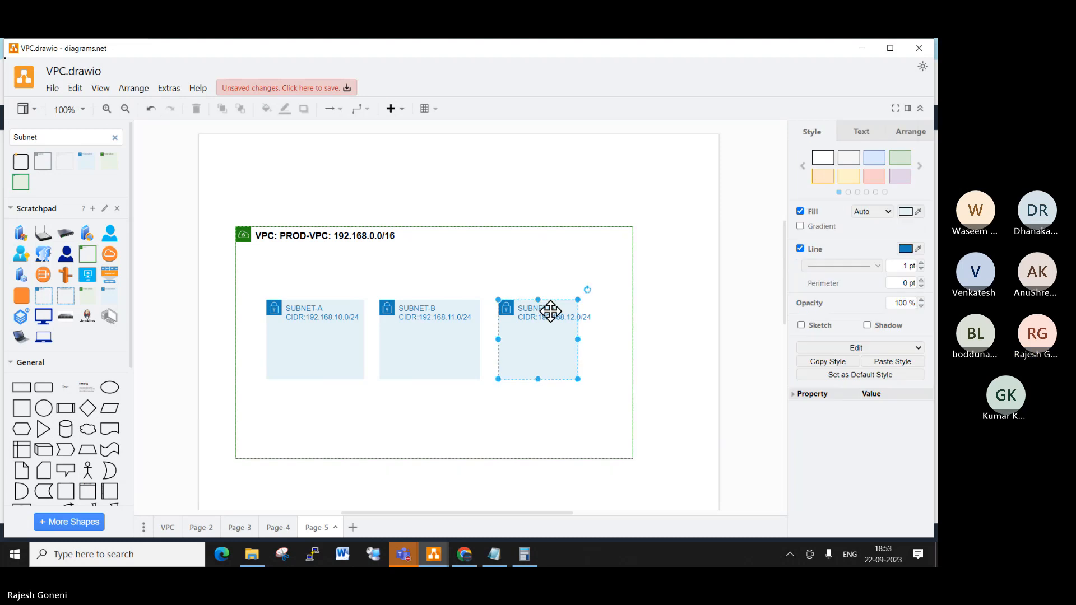
Step: Widen the rightmost subnet shape to fit its label, and extend the VPC container's lower edge slightly downward
{"action": "left_click_drag", "start_coordinate": [577, 340], "coordinate": [594, 343]}
{"action": "left_click", "coordinate": [663, 359]}
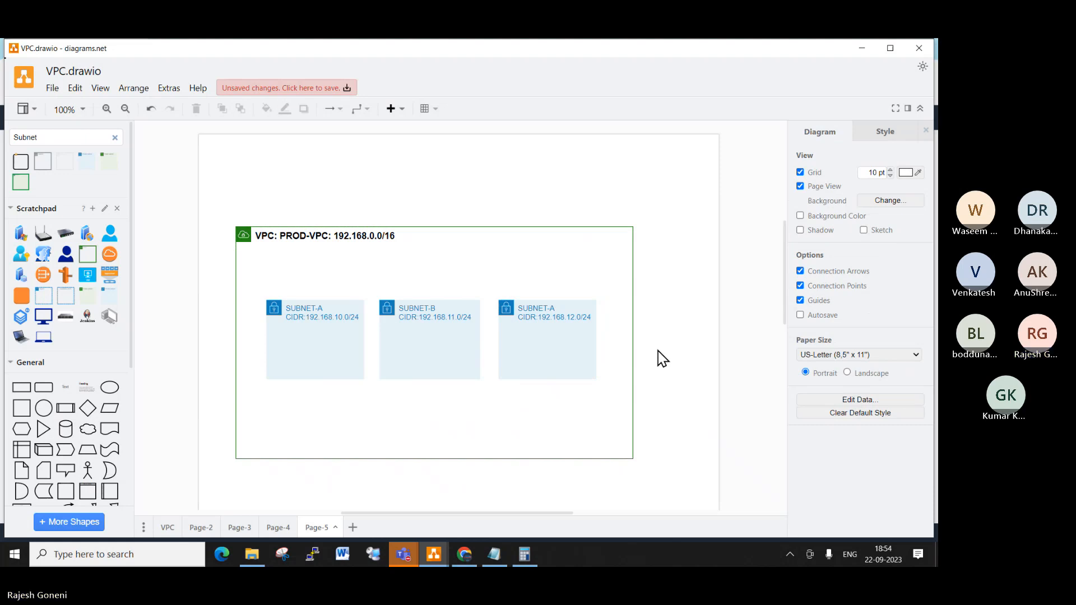
{"action": "scroll", "coordinate": [470, 268], "scroll_direction": "down", "scroll_amount": 2}
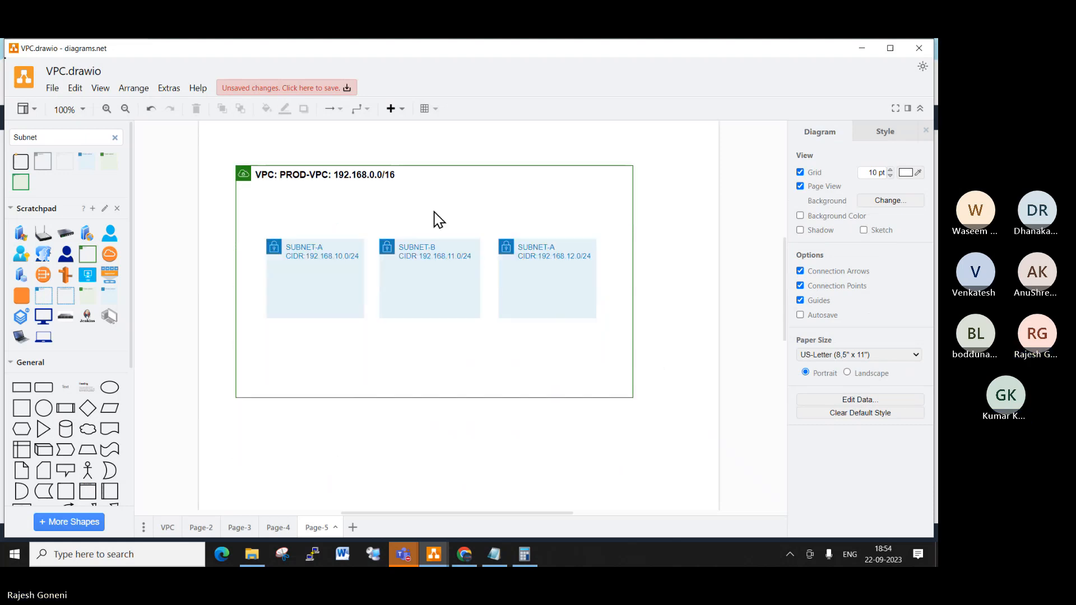
{"action": "left_click", "coordinate": [360, 173]}
{"action": "left_click_drag", "start_coordinate": [432, 398], "coordinate": [440, 429]}
{"action": "left_click", "coordinate": [658, 418]}
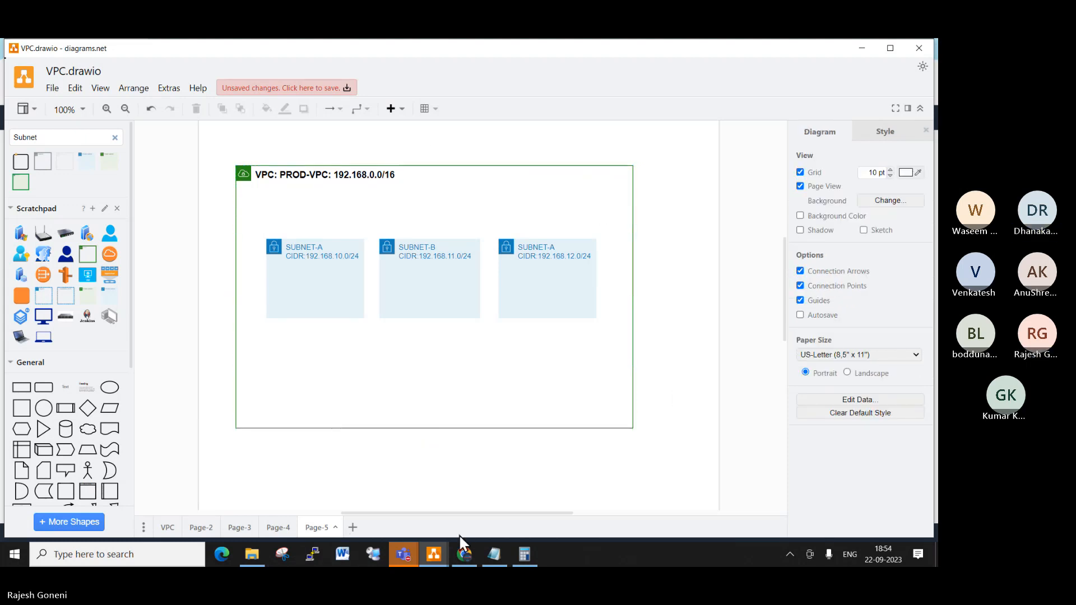
Step: Switch to the AWS console in Chrome and start creating a subnet in the PROD-VPC (192.168.0.0/16)
{"action": "mouse_move", "coordinate": [464, 552]}
{"action": "left_click", "coordinate": [483, 499]}
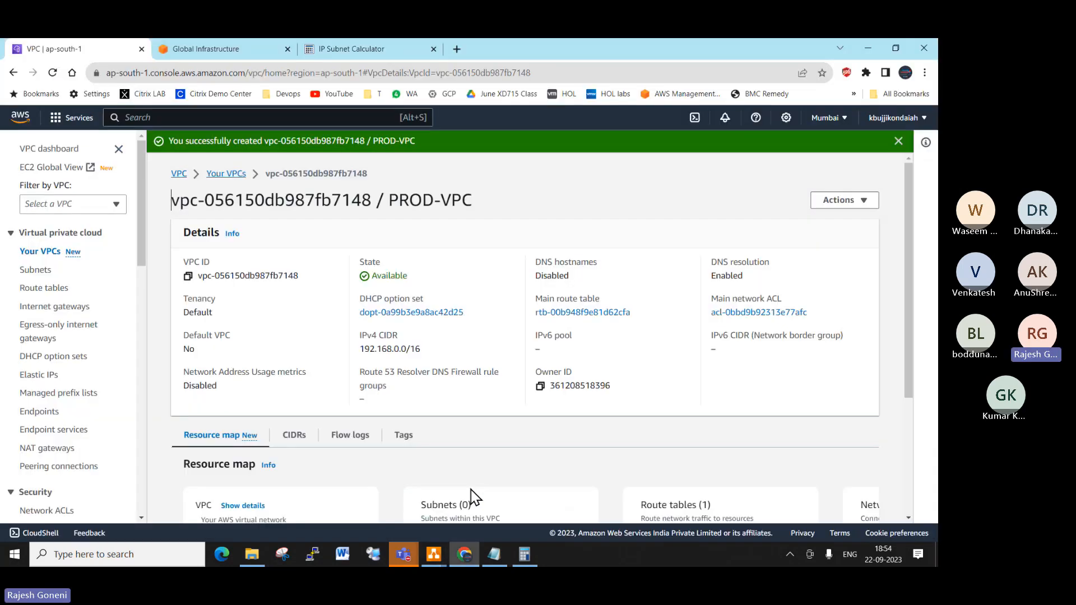
{"action": "left_click", "coordinate": [37, 270]}
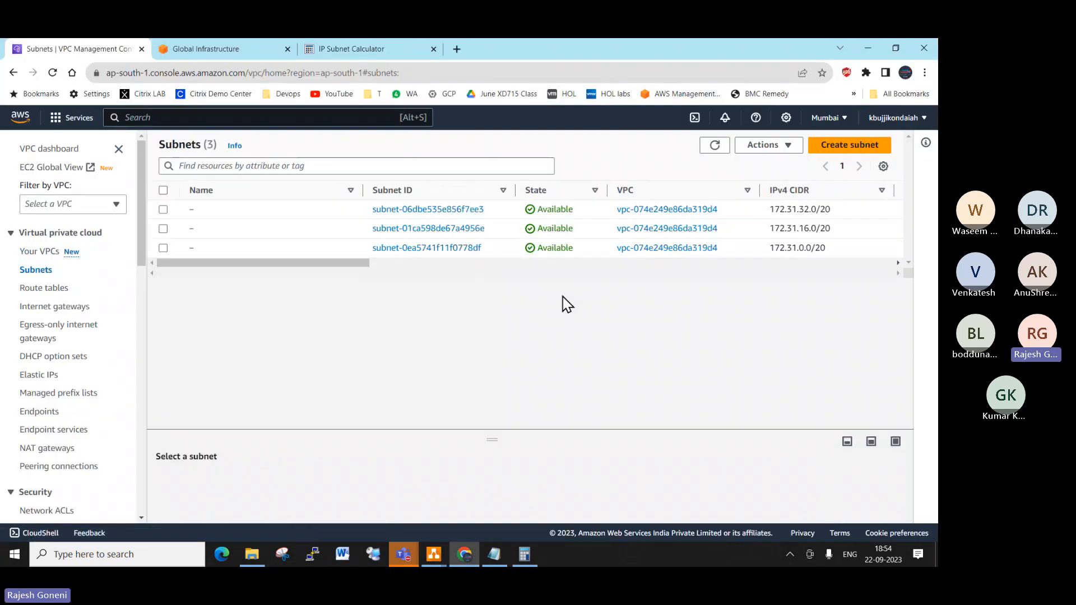
{"action": "left_click", "coordinate": [850, 145]}
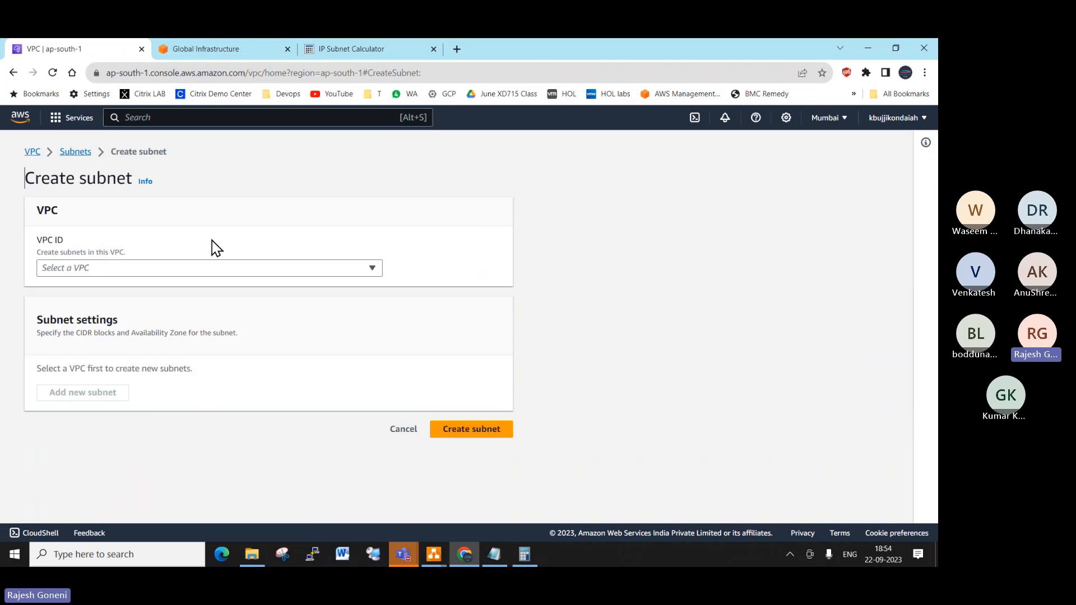
{"action": "left_click", "coordinate": [157, 268]}
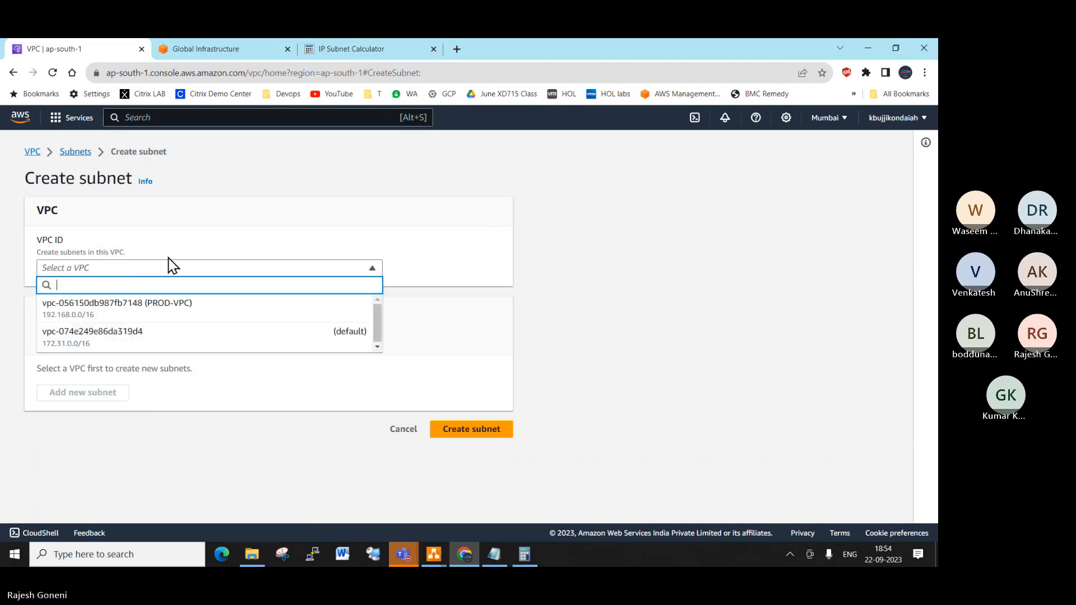
{"action": "left_click", "coordinate": [166, 312]}
Step: Name the subnet PROD-SUBNET-A and place it in the Asia Pacific (Mumbai) / ap-south-1a availability zone
{"action": "scroll", "coordinate": [120, 337], "scroll_direction": "down", "scroll_amount": 2}
{"action": "left_click", "coordinate": [98, 360]}
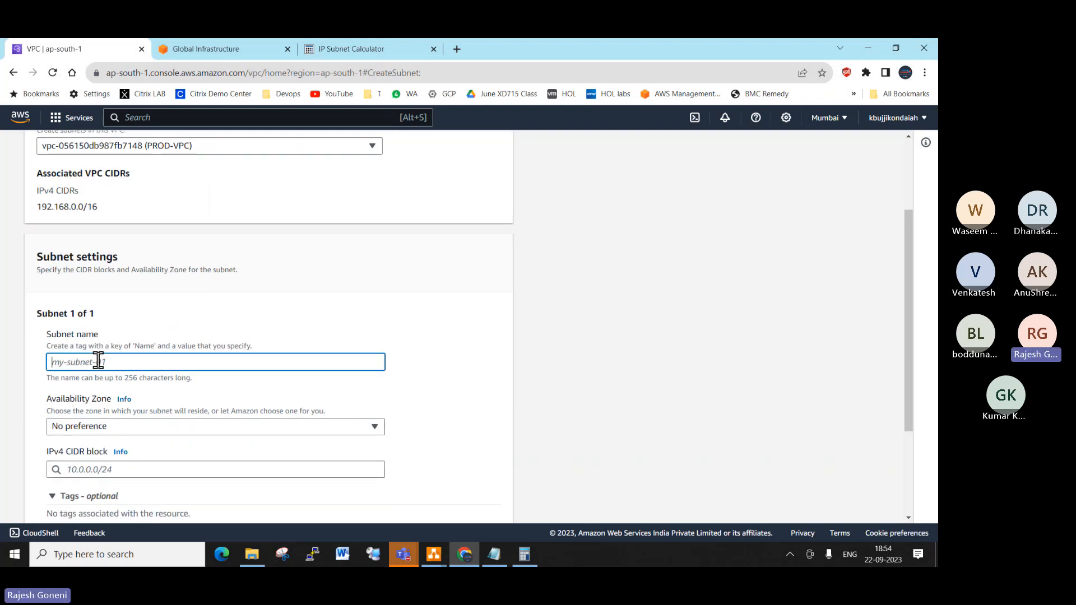
{"action": "type", "text": "PROD"}
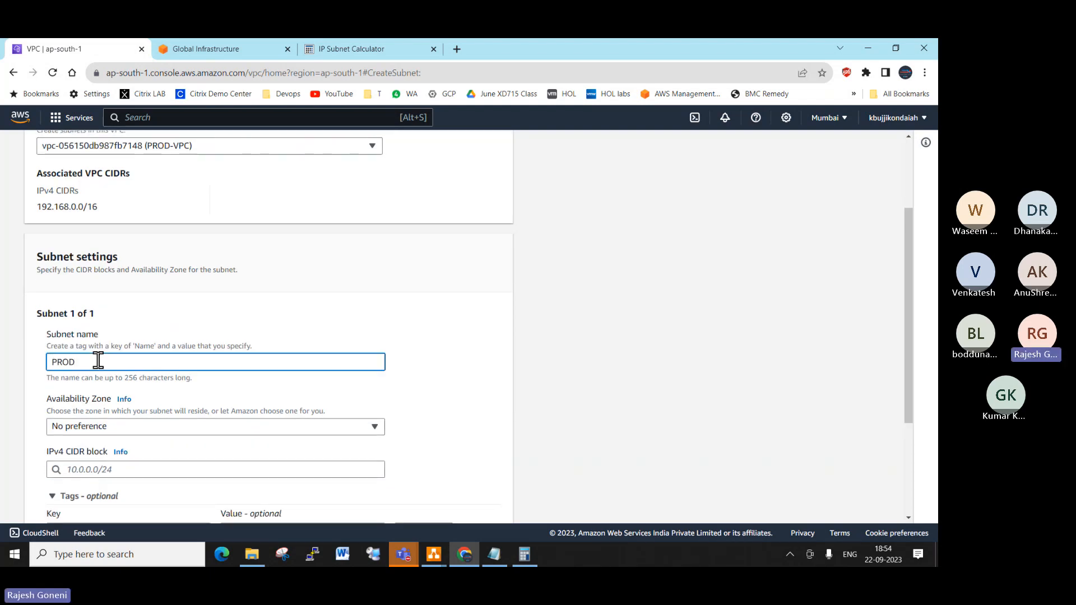
{"action": "type", "text": "-SUBNET-A"}
{"action": "scroll", "coordinate": [185, 352], "scroll_direction": "down", "scroll_amount": 2}
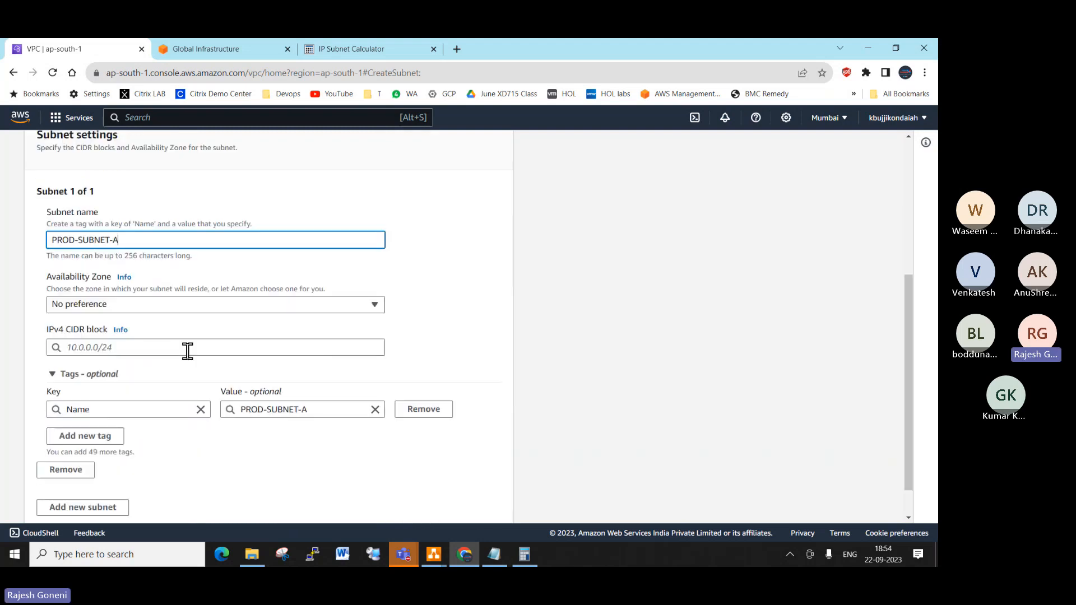
{"action": "left_click", "coordinate": [360, 310]}
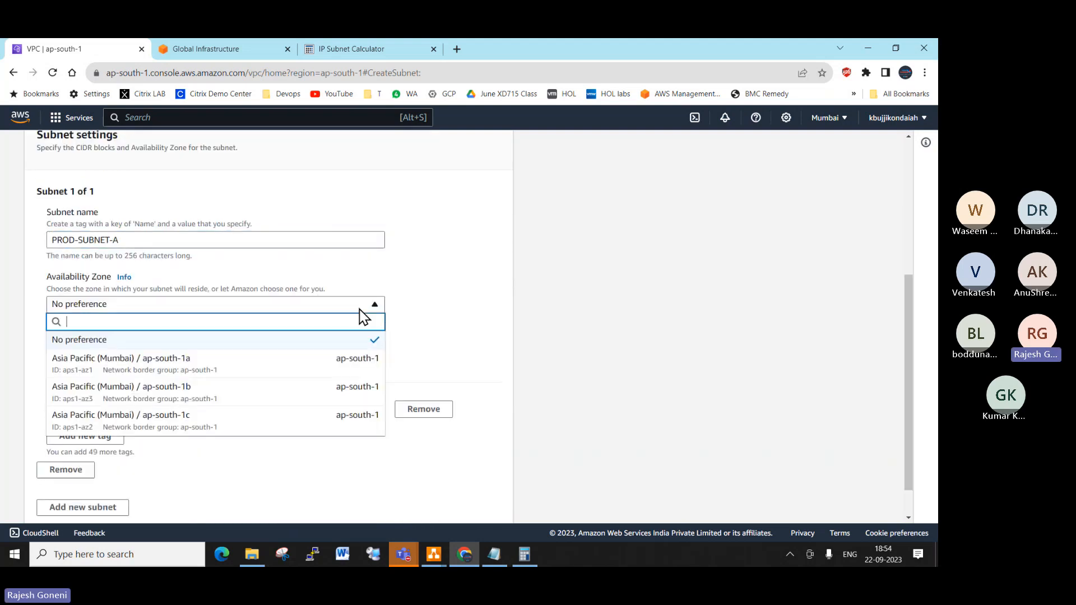
{"action": "left_click", "coordinate": [201, 365]}
Step: Set the IPv4 CIDR block of PROD-SUBNET-A to 192.168.10.0/24 and create the subnet
{"action": "left_click", "coordinate": [132, 349]}
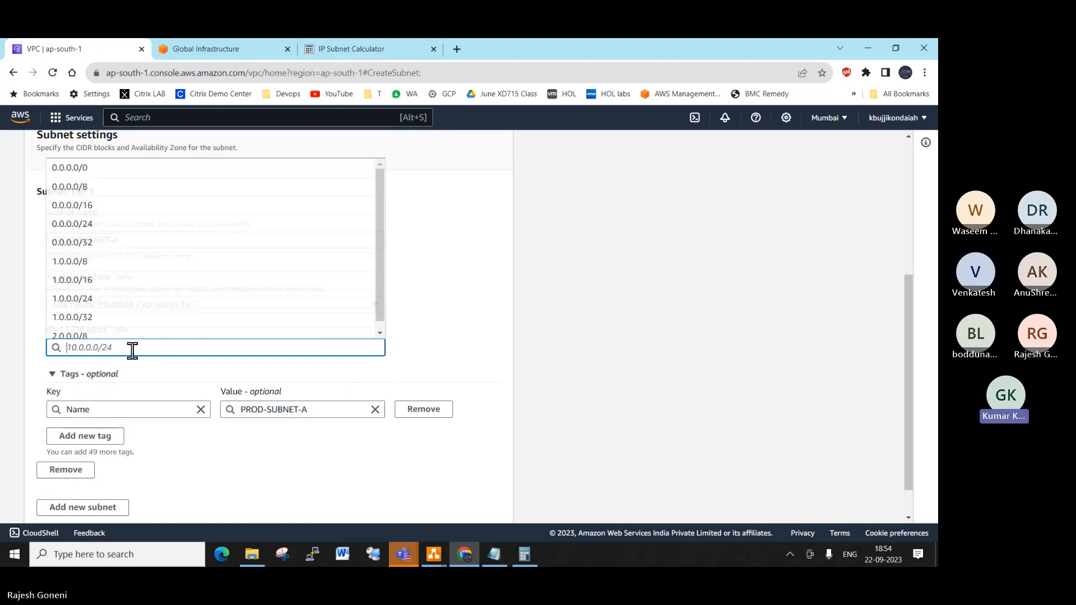
{"action": "type", "text": "192"}
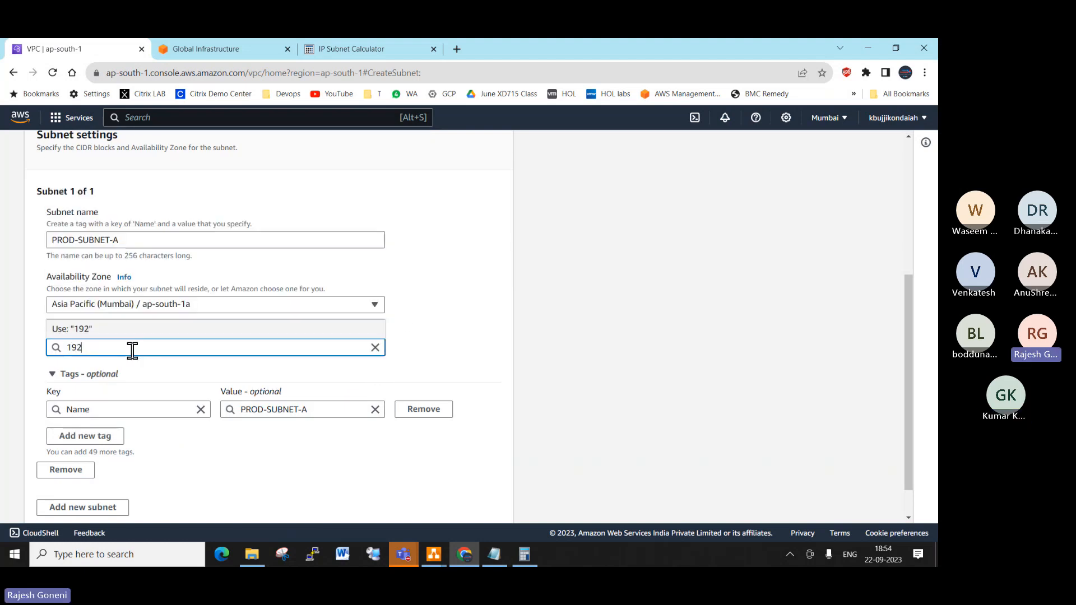
{"action": "type", "text": ".168."}
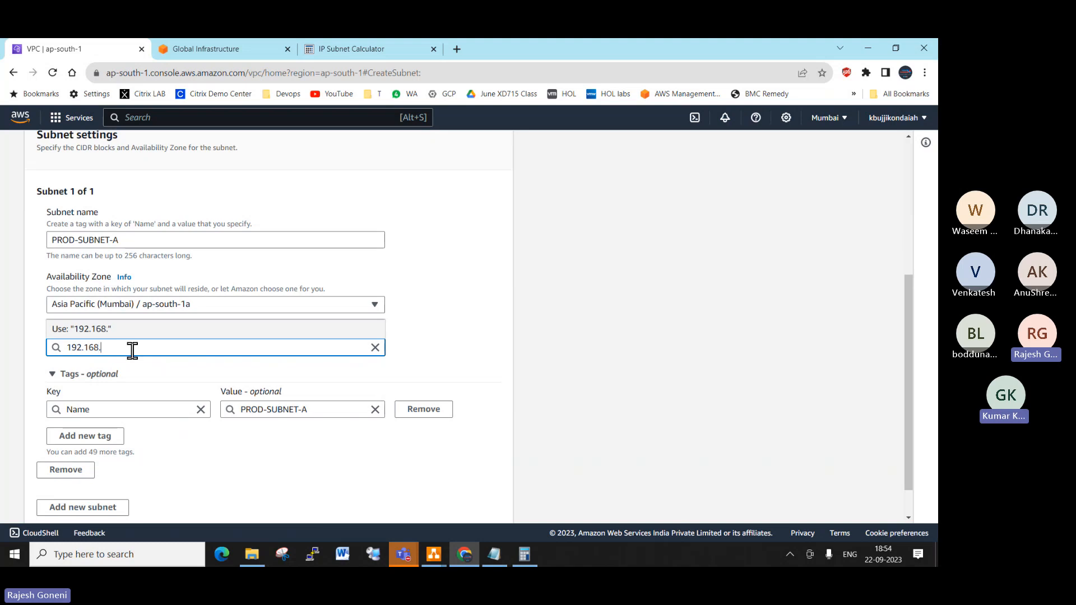
{"action": "type", "text": "10.0/24"}
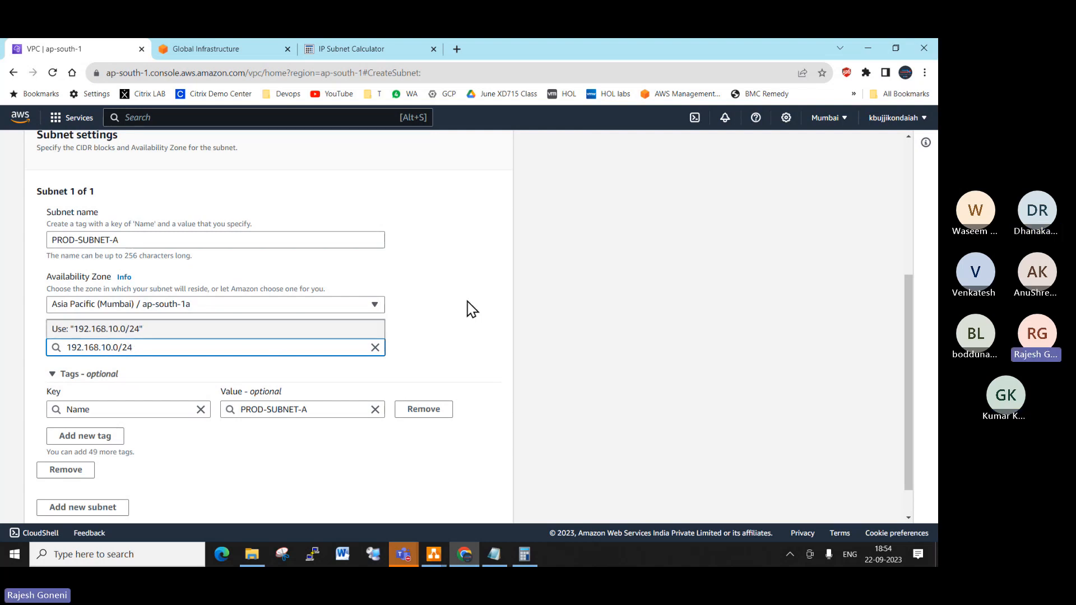
{"action": "key", "text": "Return"}
{"action": "scroll", "coordinate": [402, 392], "scroll_direction": "down", "scroll_amount": 1}
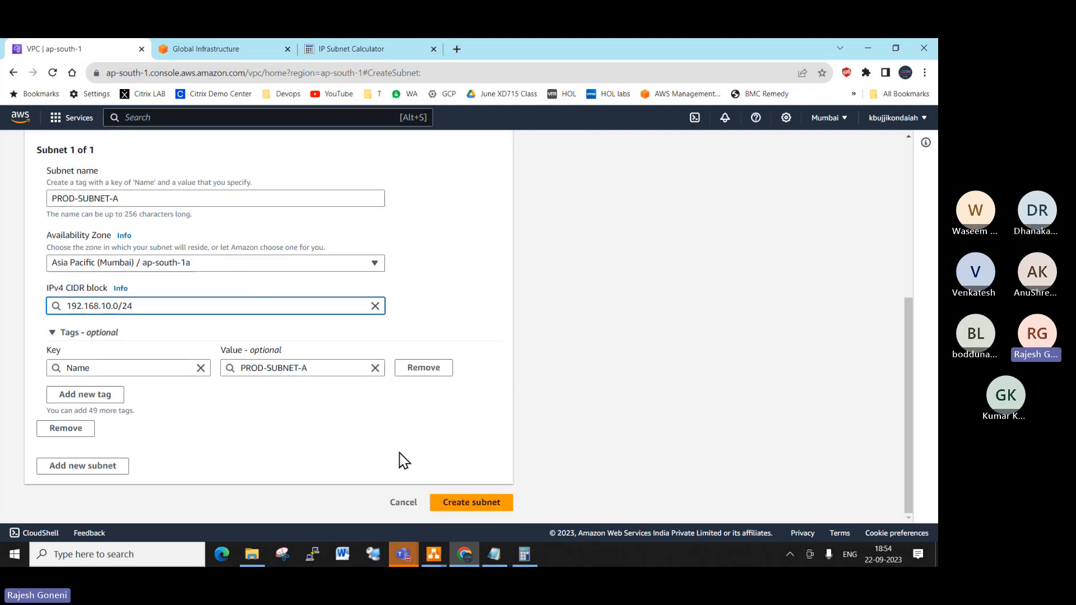
{"action": "left_click", "coordinate": [468, 502]}
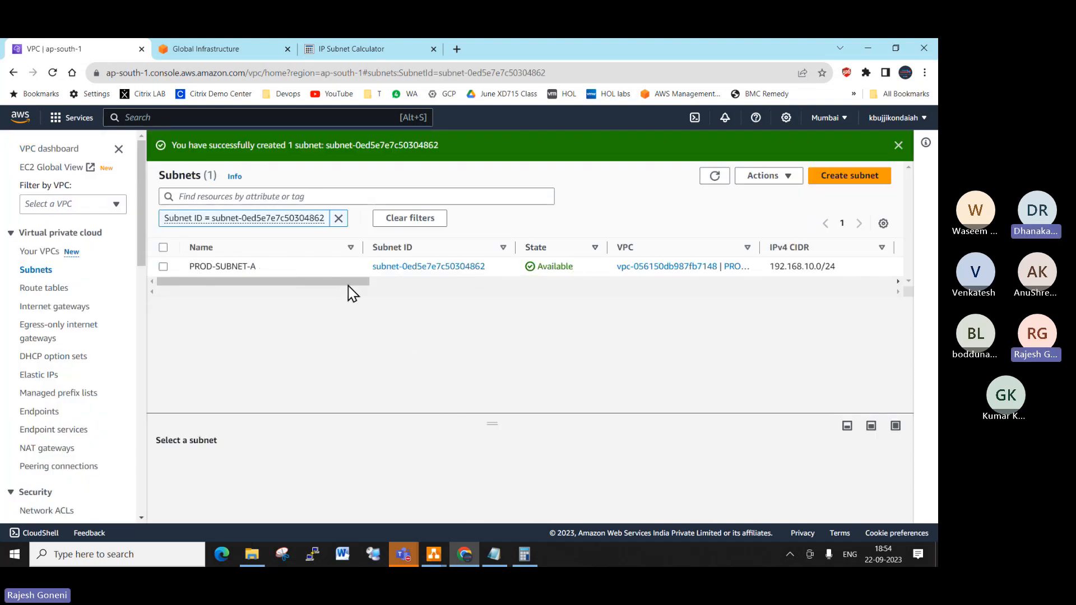
Step: Check the new subnet's details in the list, and start creating another subnet in PROD-VPC
{"action": "left_click_drag", "start_coordinate": [351, 283], "coordinate": [416, 283]}
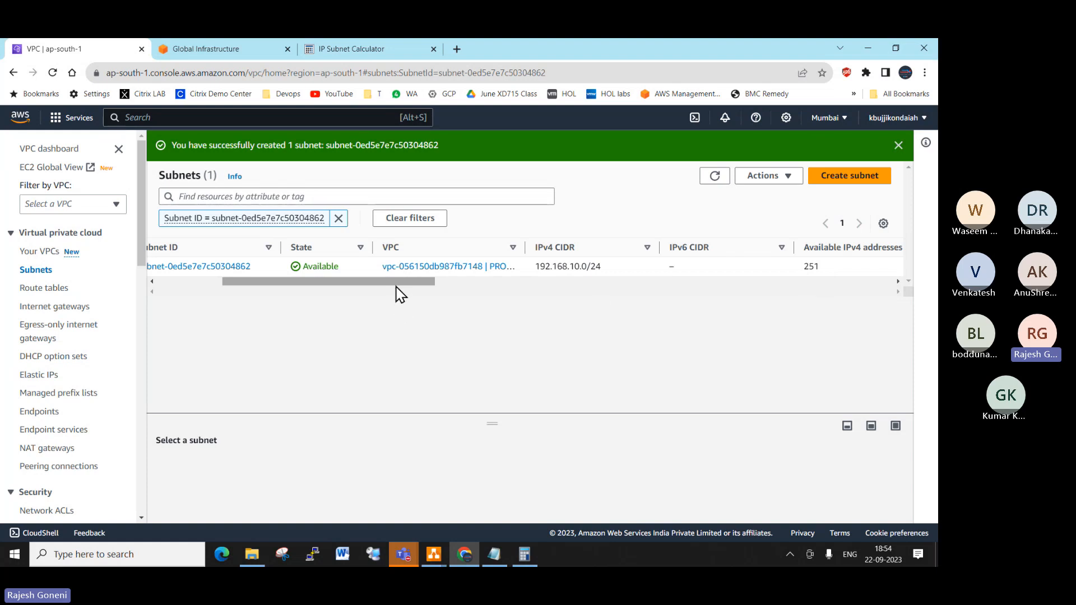
{"action": "left_click_drag", "start_coordinate": [400, 285], "coordinate": [306, 295]}
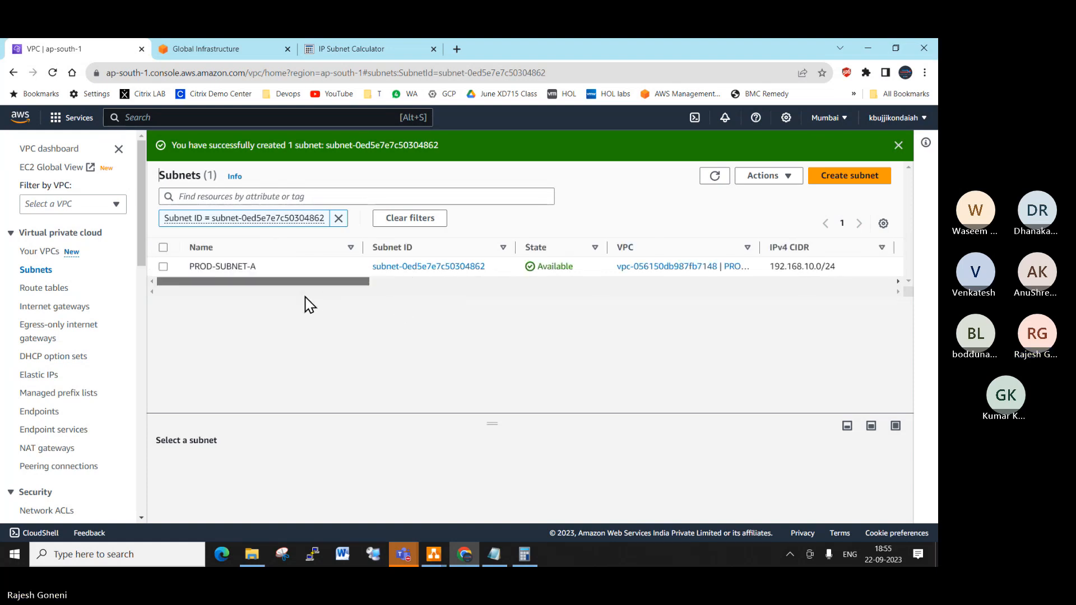
{"action": "left_click", "coordinate": [848, 177]}
{"action": "left_click", "coordinate": [216, 270]}
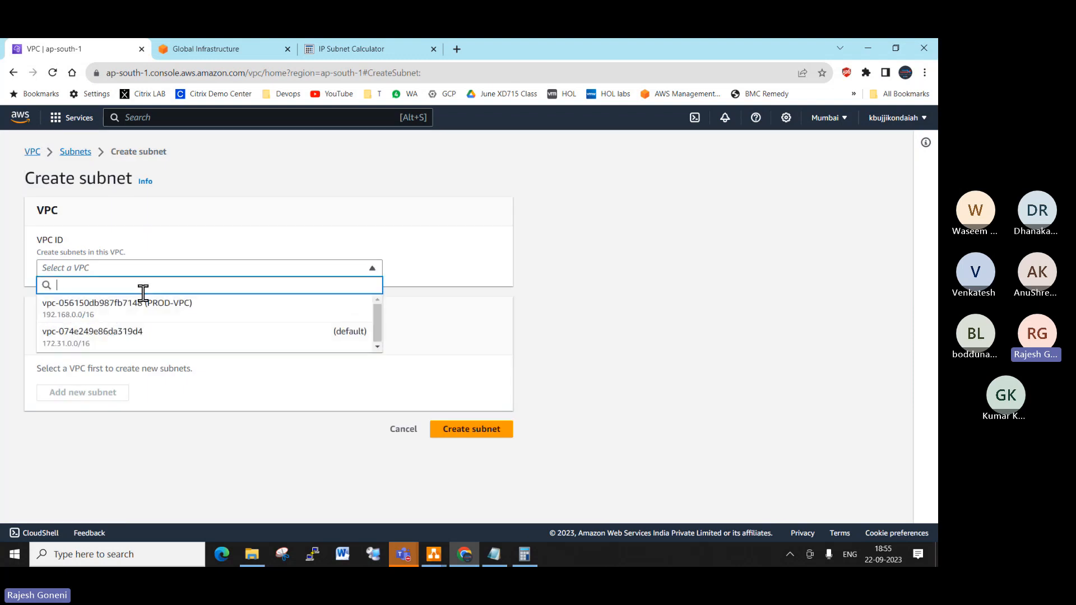
{"action": "left_click", "coordinate": [128, 315]}
{"action": "scroll", "coordinate": [163, 439], "scroll_direction": "down", "scroll_amount": 3}
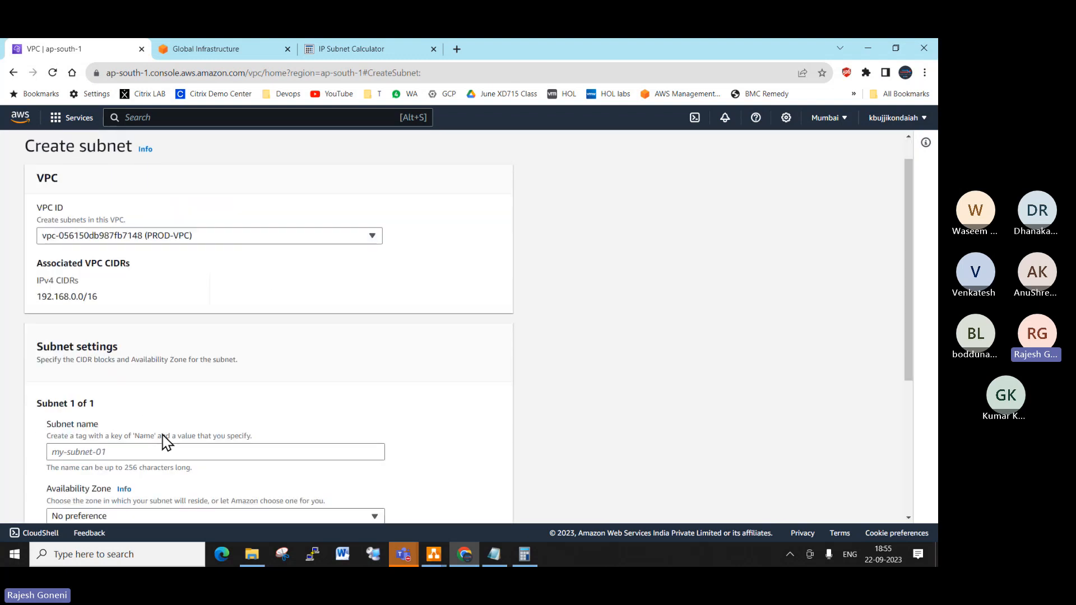
Step: Name the new subnet PROD-SUBNET-B and place it in the Asia Pacific (Mumbai) / ap-south-1b availability zone
{"action": "left_click", "coordinate": [133, 305]}
{"action": "type", "text": "RPDO"}
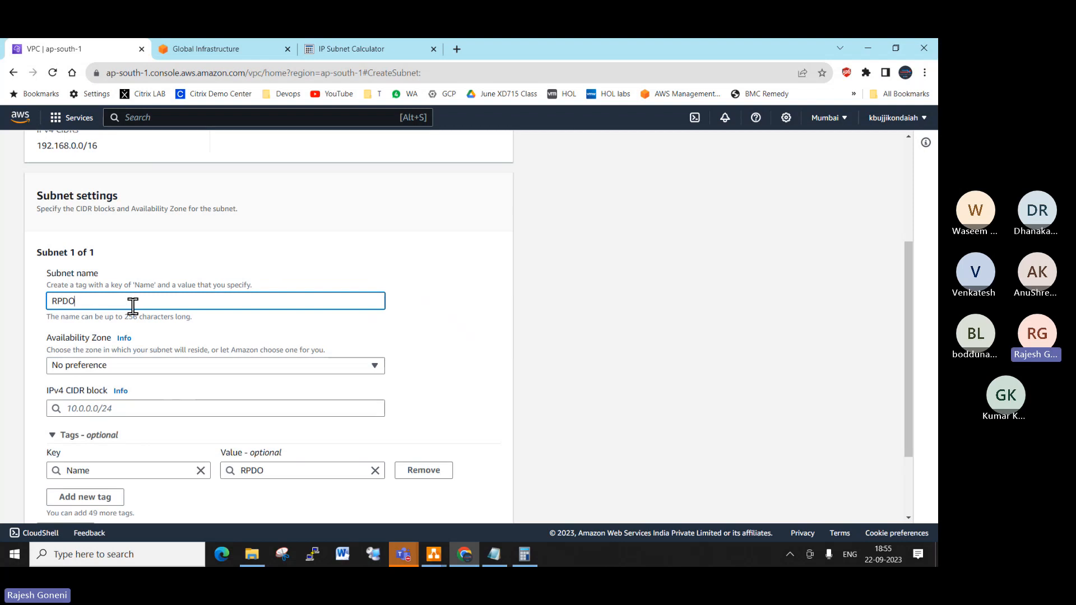
{"action": "key", "text": "BackSpace"}
{"action": "key", "text": "BackSpace"}
{"action": "key", "text": "BackSpace"}
{"action": "key", "text": "BackSpace"}
{"action": "type", "text": "PRO"}
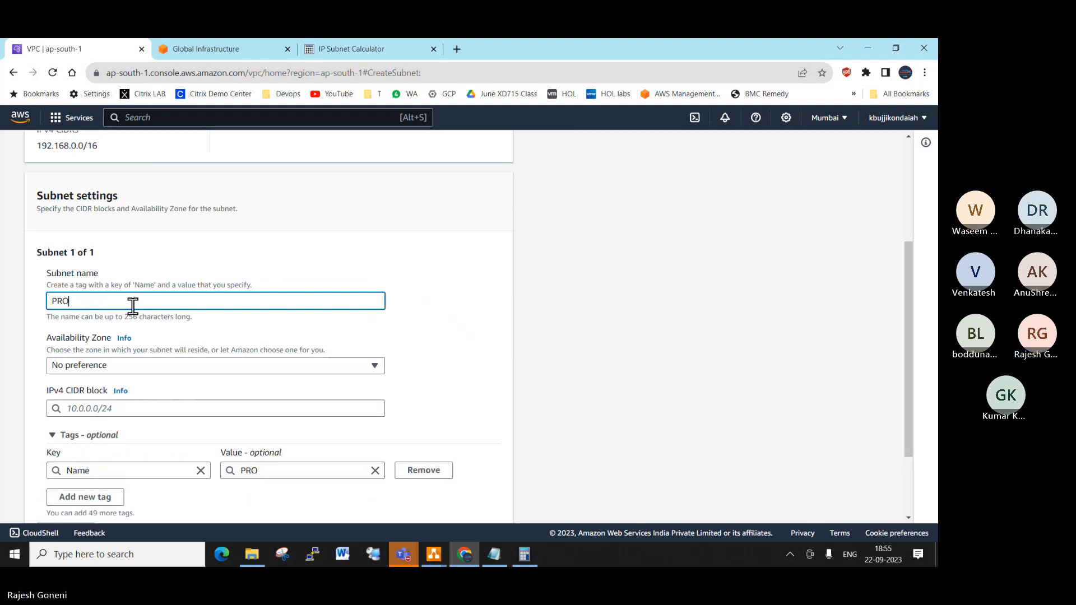
{"action": "type", "text": "D-SUBNET"}
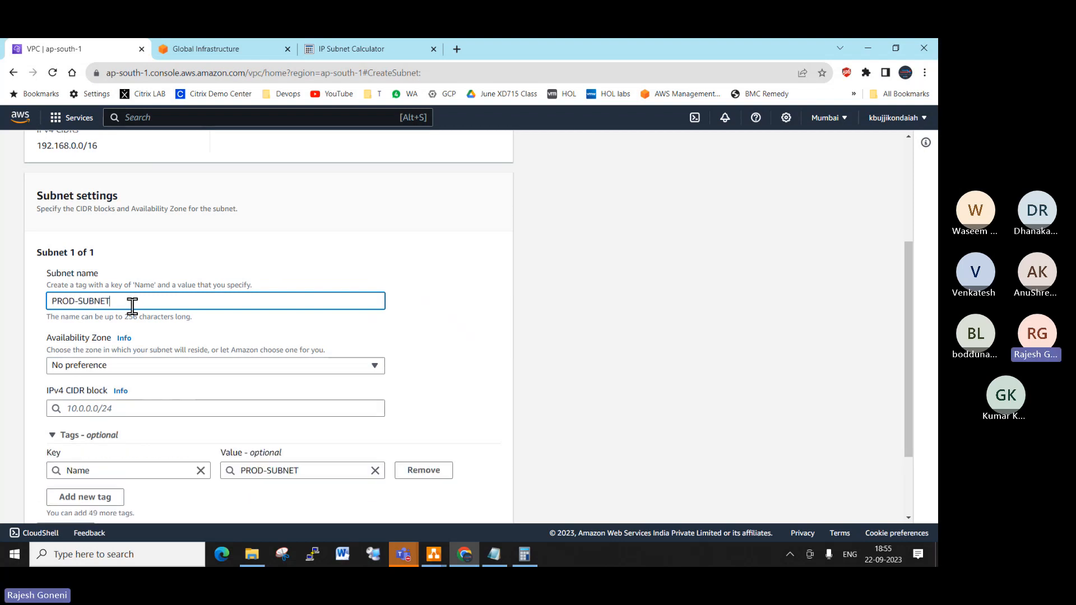
{"action": "type", "text": "-B"}
{"action": "left_click", "coordinate": [145, 366]}
{"action": "left_click", "coordinate": [218, 336]}
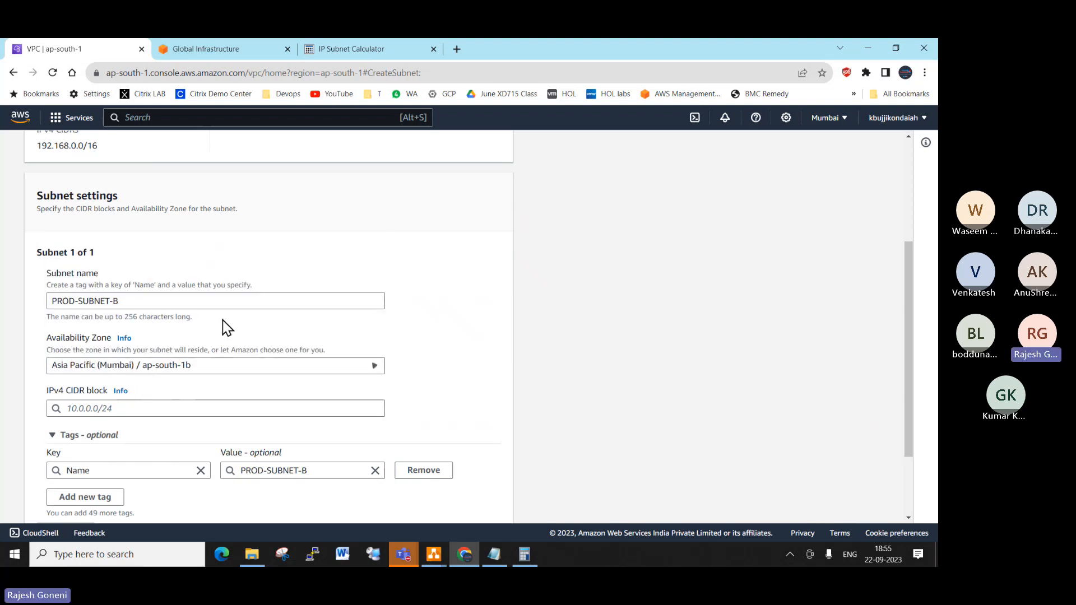
Step: Set the IPv4 CIDR block of PROD-SUBNET-B to 192.168.11.0/24 and create the subnet
{"action": "left_click", "coordinate": [147, 409]}
{"action": "type", "text": "192"}
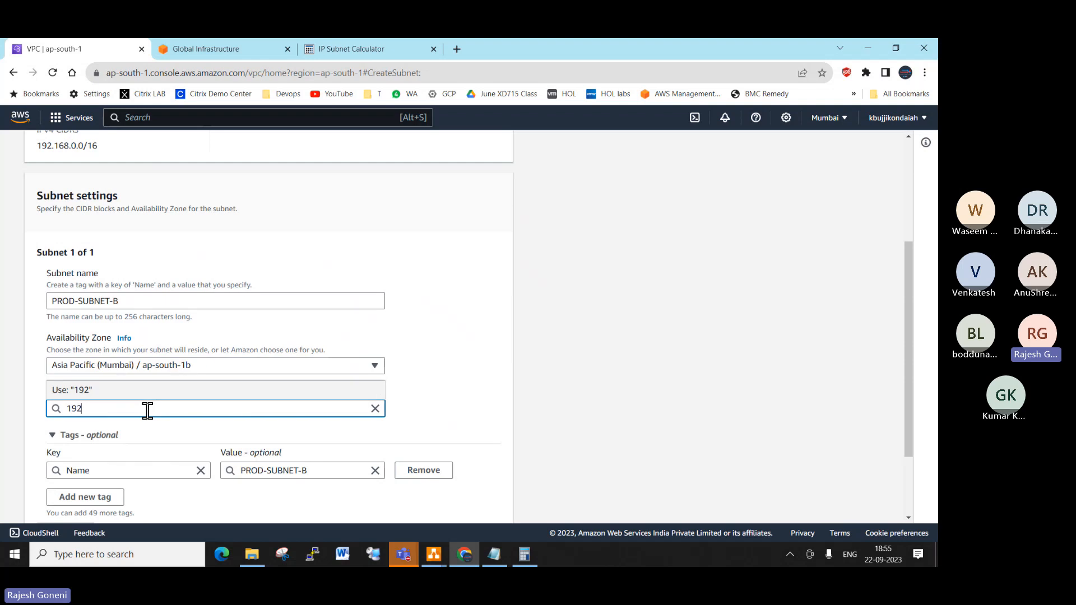
{"action": "key", "text": "BackSpace"}
{"action": "key", "text": "BackSpace"}
{"action": "type", "text": ".168."}
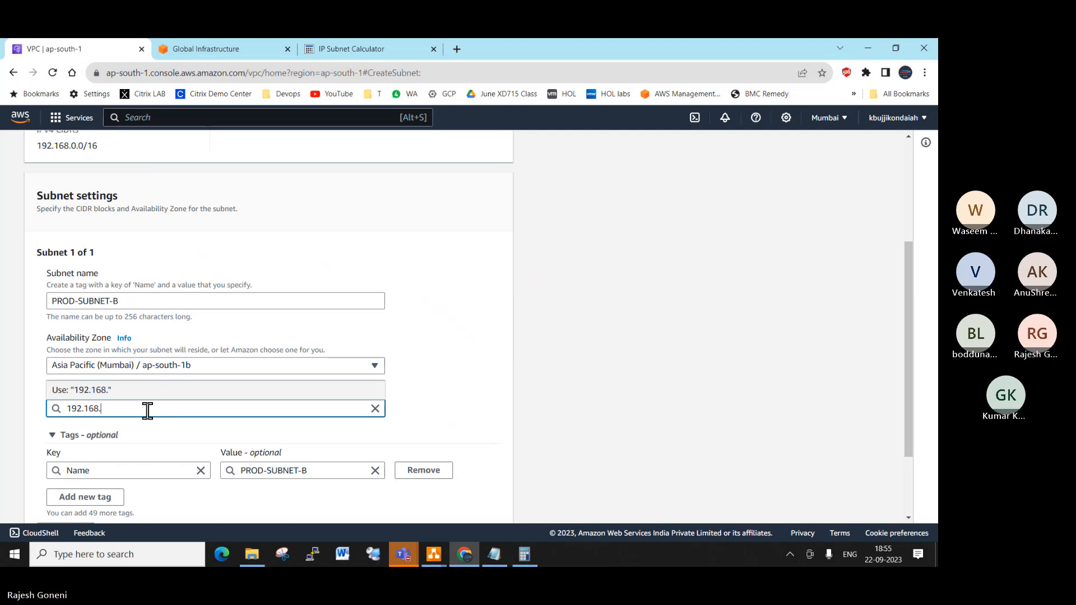
{"action": "type", "text": "11.0"}
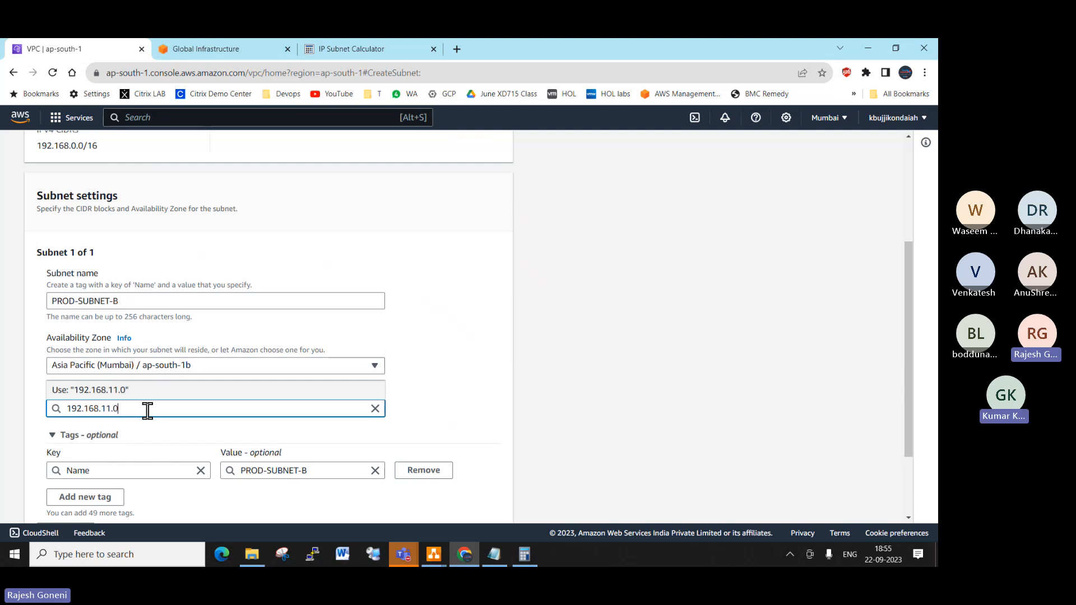
{"action": "type", "text": "/24"}
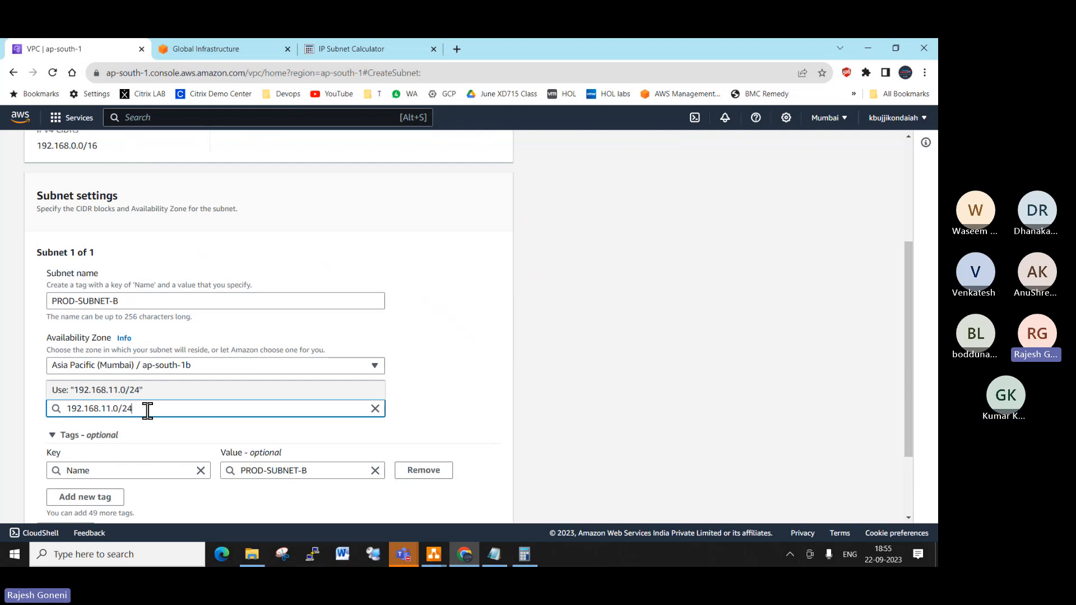
{"action": "scroll", "coordinate": [281, 391], "scroll_direction": "down", "scroll_amount": 2}
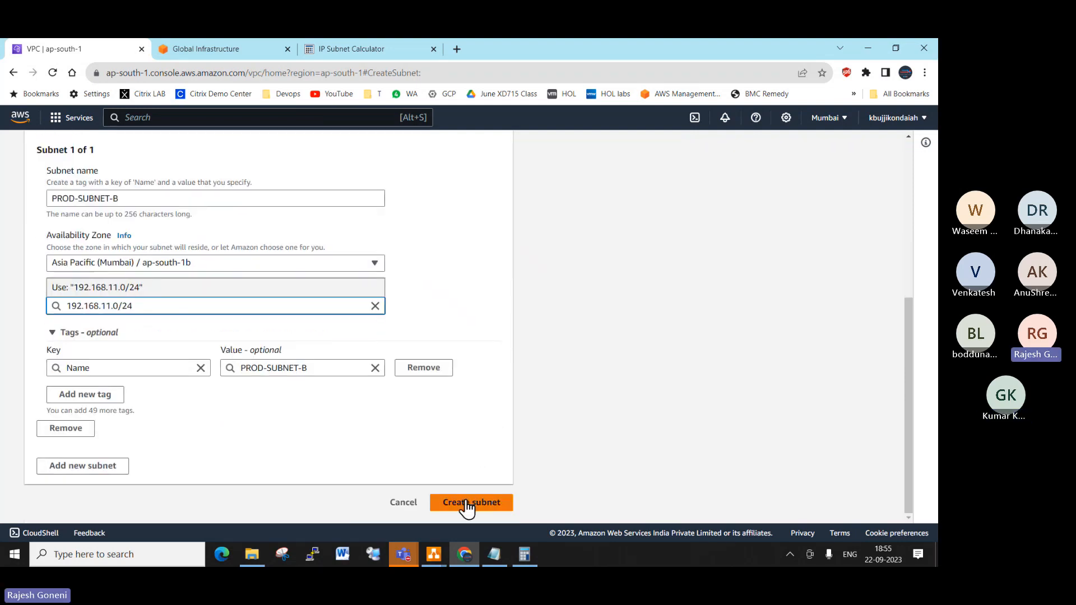
{"action": "left_click", "coordinate": [467, 503]}
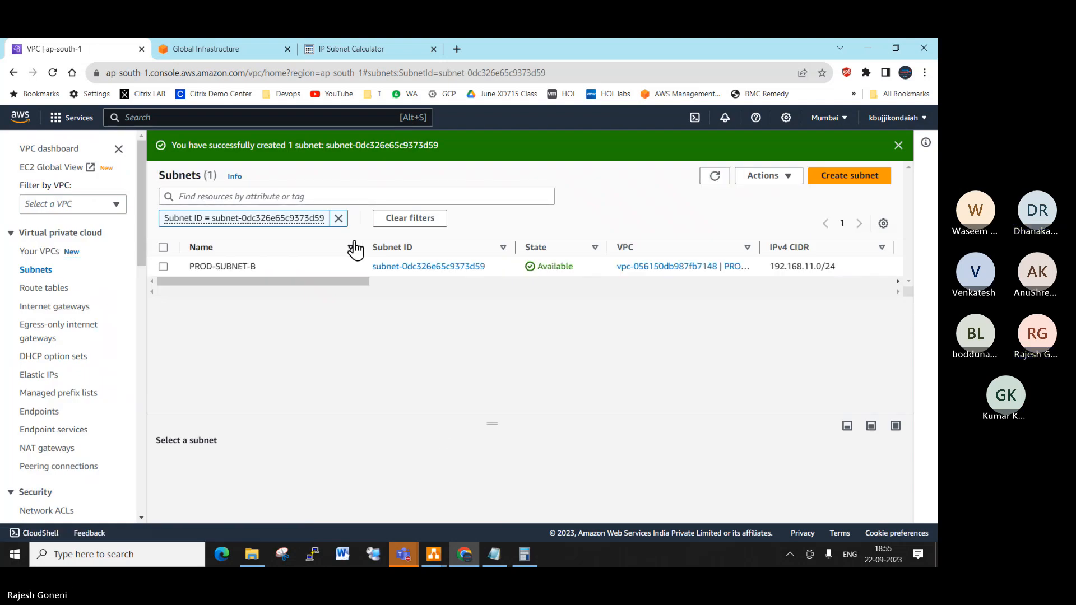
Step: Clear the subnet ID filter from the list and start creating a third subnet in PROD-VPC
{"action": "left_click", "coordinate": [339, 219]}
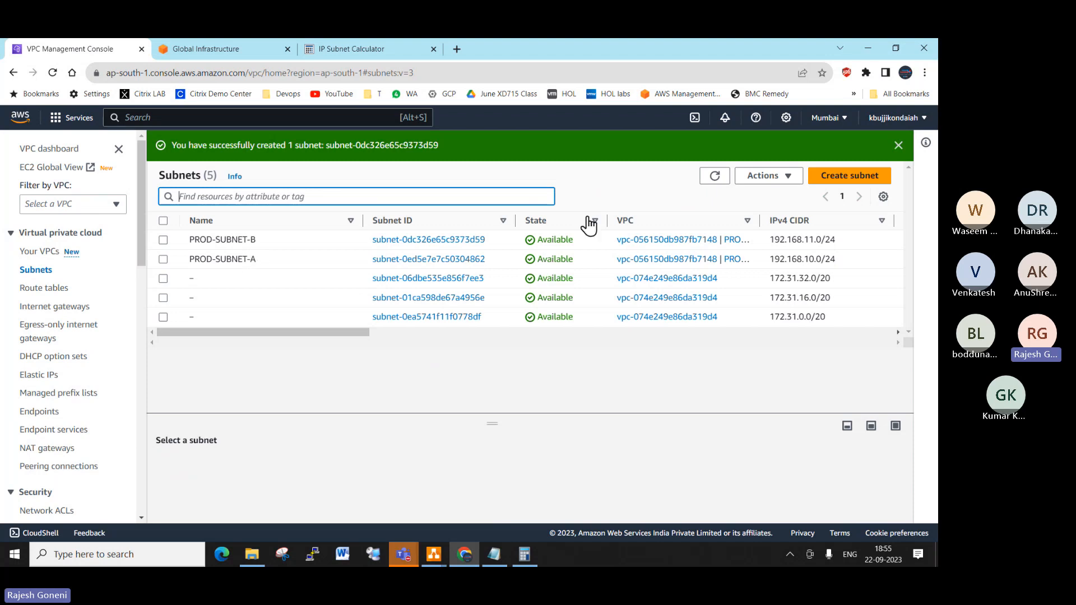
{"action": "left_click", "coordinate": [850, 175]}
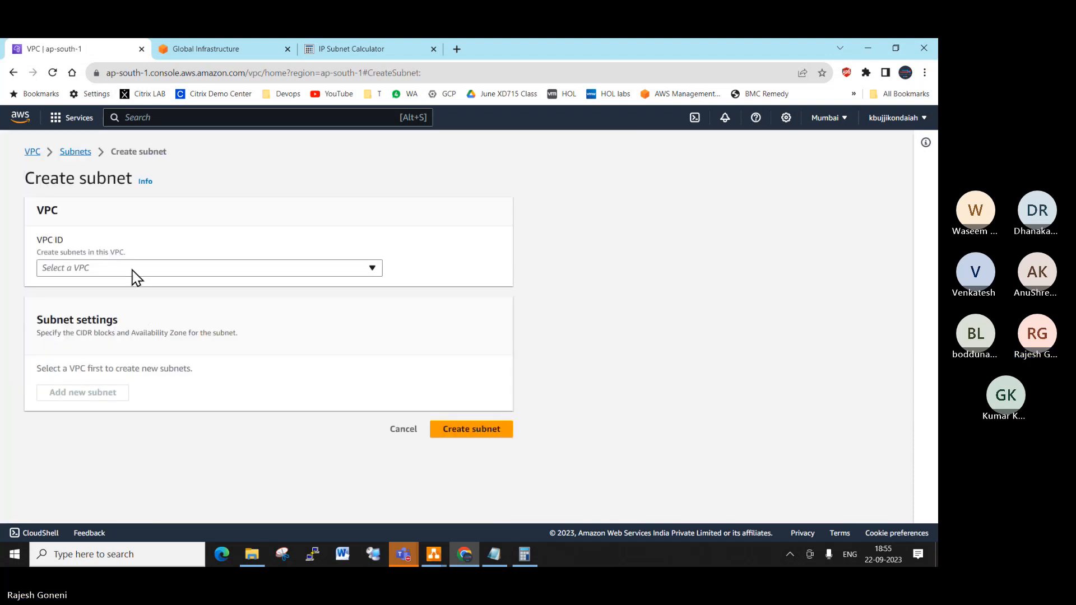
{"action": "left_click", "coordinate": [133, 271]}
{"action": "left_click", "coordinate": [127, 306]}
{"action": "scroll", "coordinate": [156, 369], "scroll_direction": "down", "scroll_amount": 3}
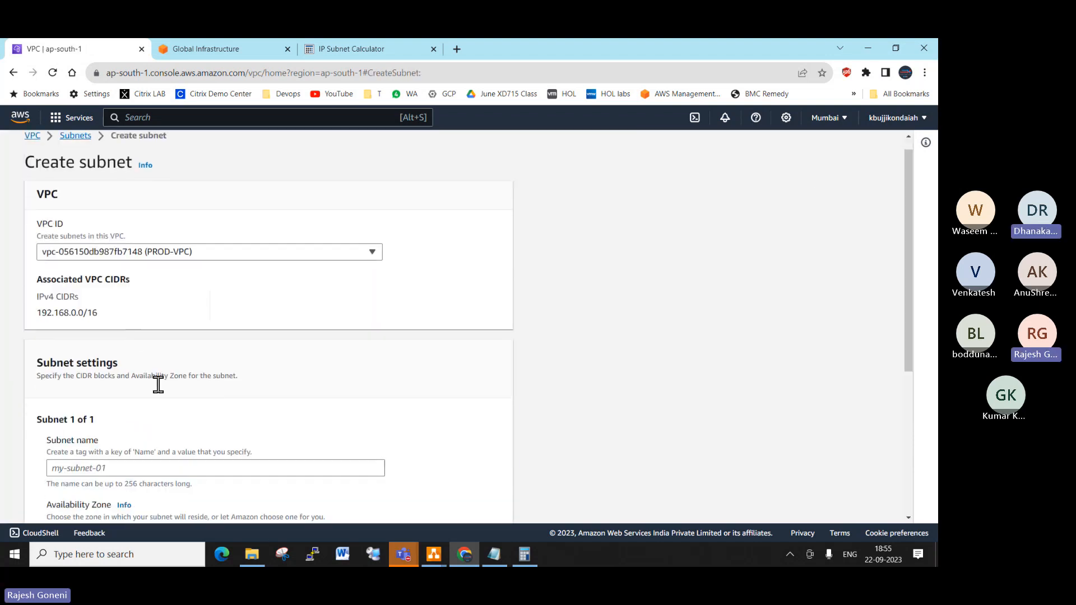
Step: Name the third subnet PROD-SUBNET-C and place it in the Asia Pacific (Mumbai) / ap-south-1c availability zone
{"action": "left_click", "coordinate": [129, 367]}
{"action": "type", "text": "PRO"}
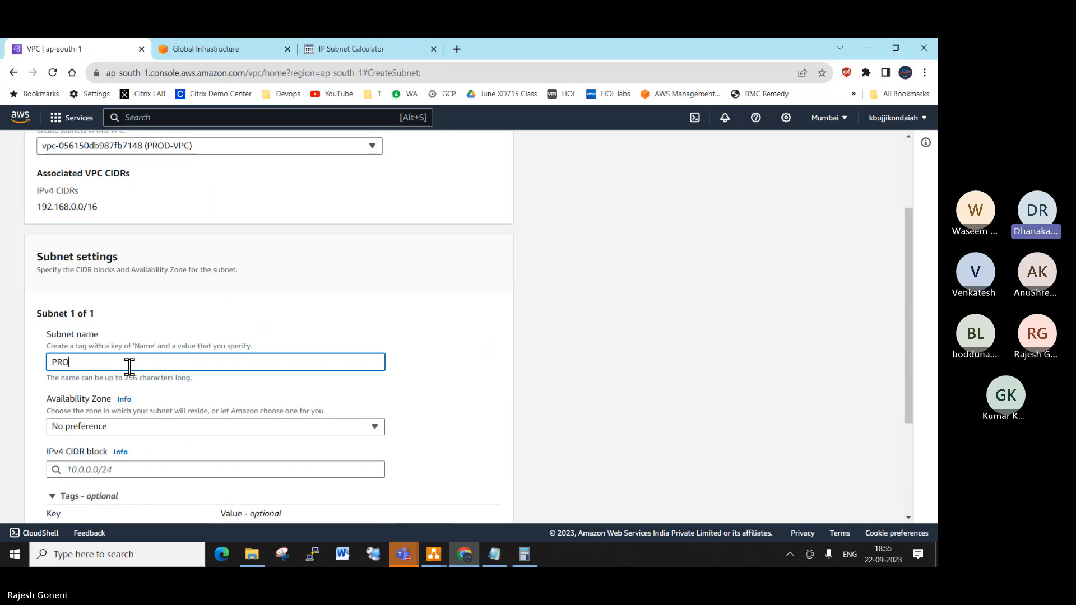
{"action": "type", "text": "D-SUBNET-C"}
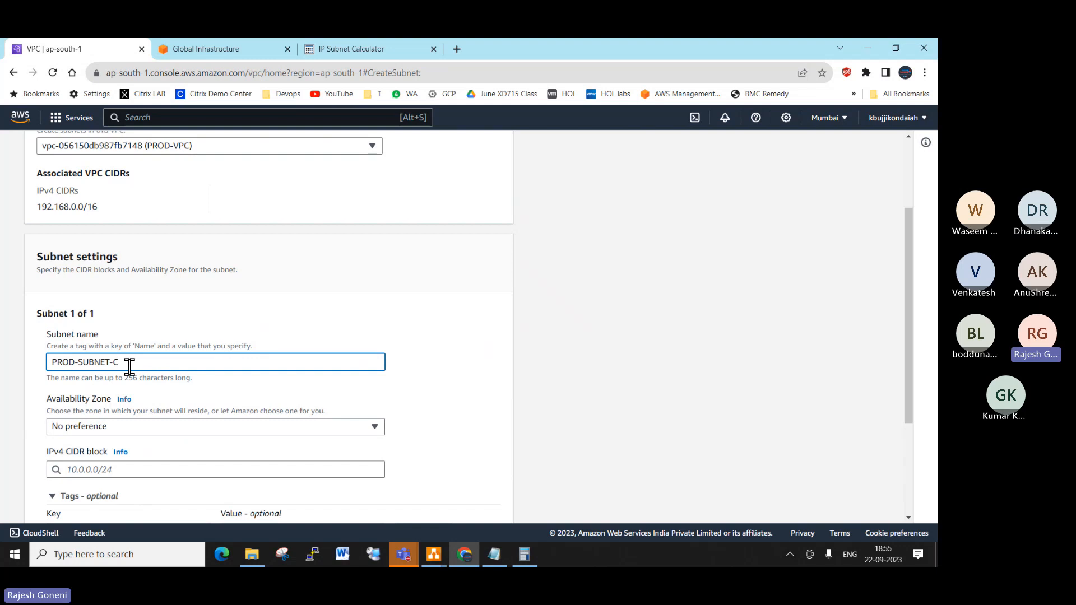
{"action": "scroll", "coordinate": [219, 331], "scroll_direction": "down", "scroll_amount": 2}
{"action": "left_click", "coordinate": [229, 307]}
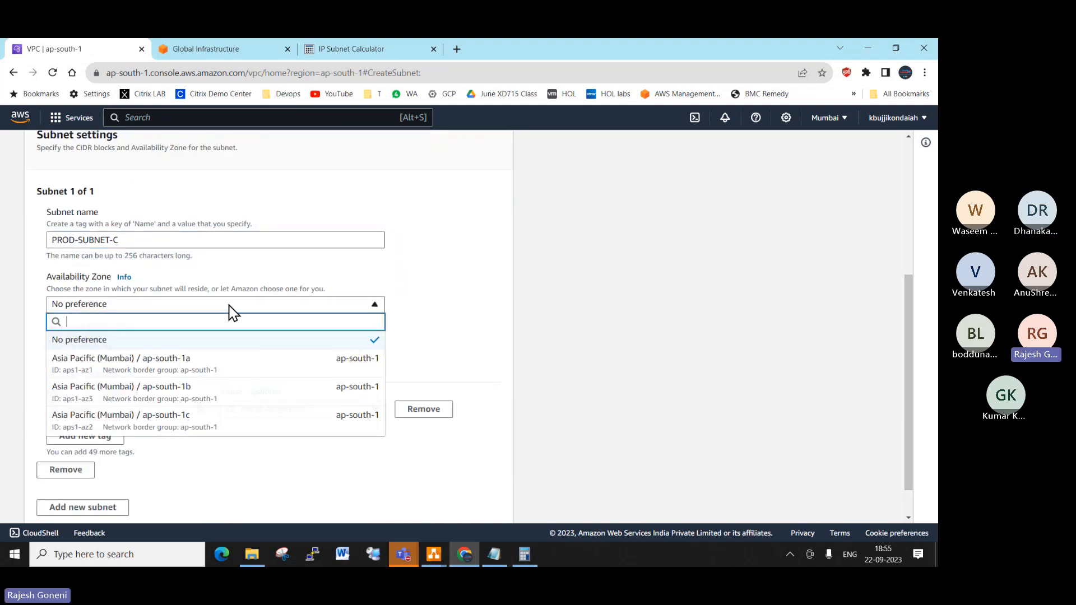
{"action": "left_click", "coordinate": [204, 419]}
Step: Set the IPv4 CIDR block of PROD-SUBNET-C to 192.168.12.0/24
{"action": "left_click", "coordinate": [146, 348]}
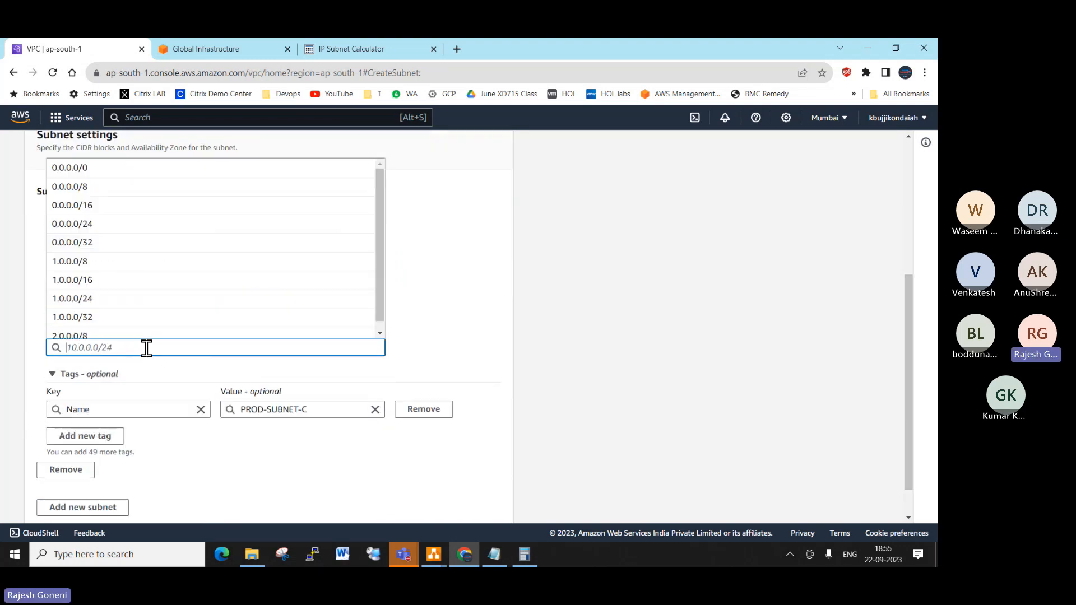
{"action": "type", "text": "192.16"}
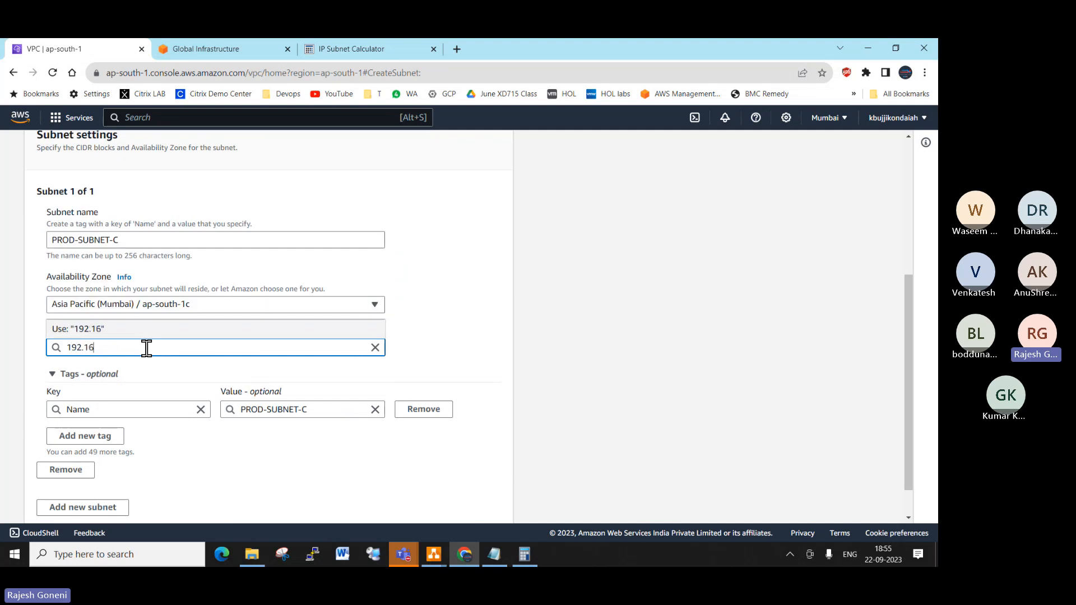
{"action": "type", "text": "8"}
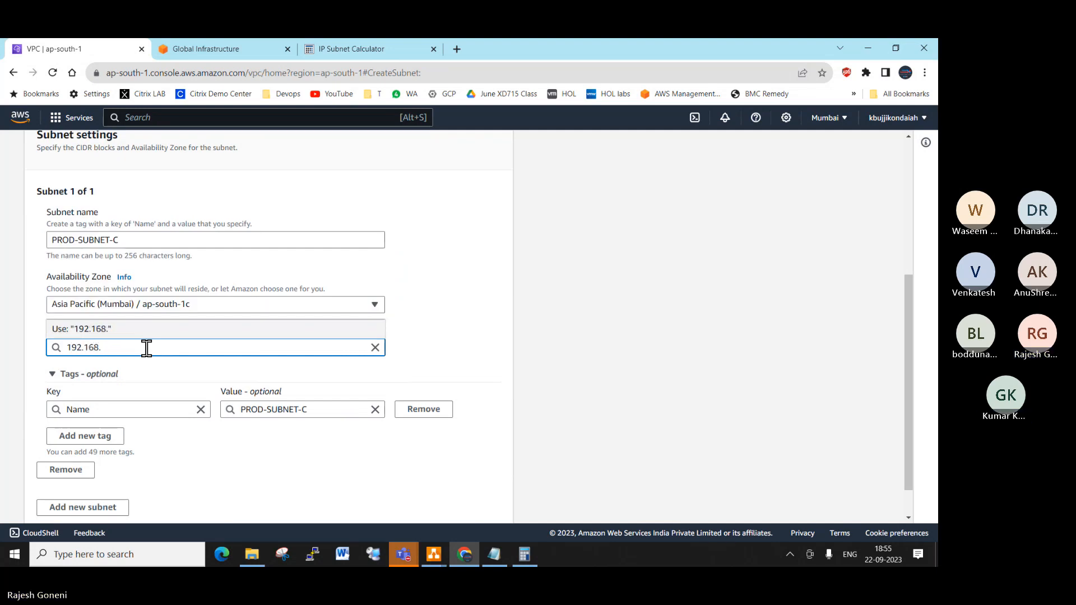
{"action": "type", "text": ".12"}
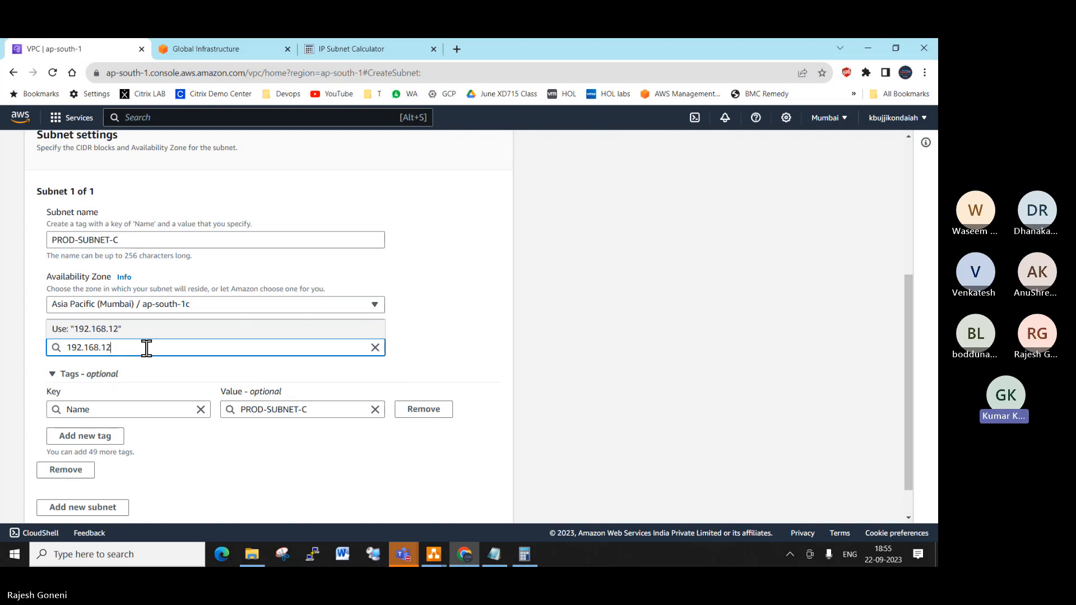
{"action": "type", "text": ".0/"}
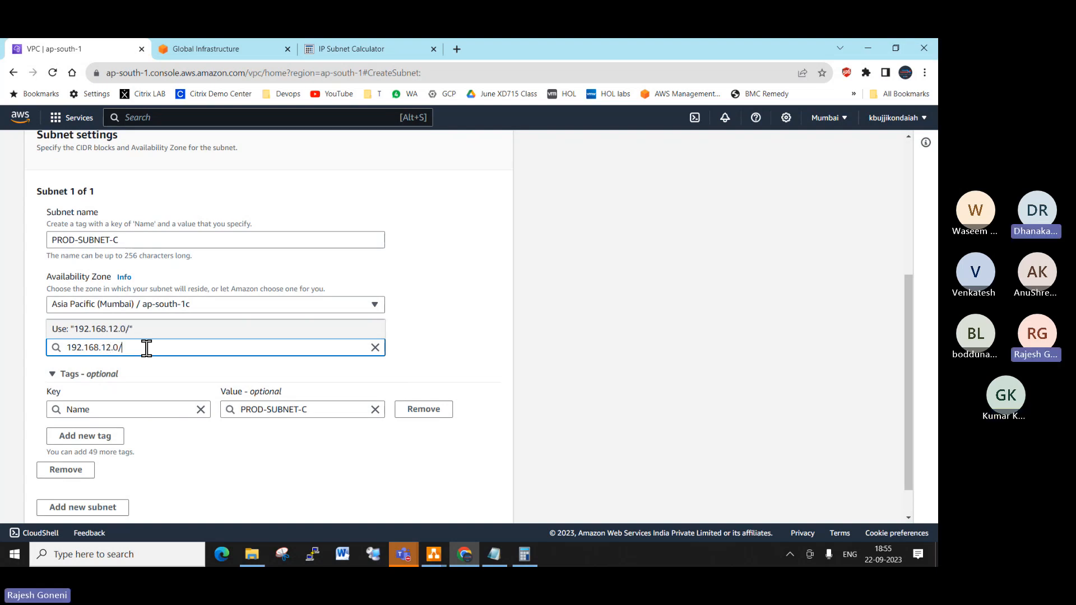
{"action": "type", "text": "24"}
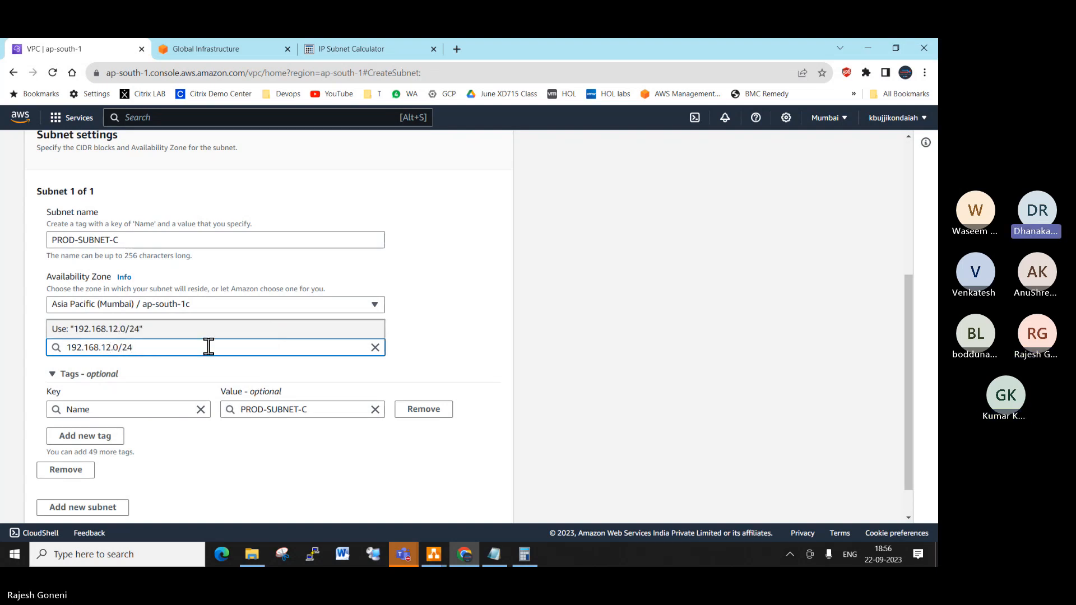
{"action": "key", "text": "Return"}
Step: Create PROD-SUBNET-C, and list all subnets unfiltered to check their CIDR ranges and availability zones
{"action": "scroll", "coordinate": [384, 415], "scroll_direction": "down", "scroll_amount": 2}
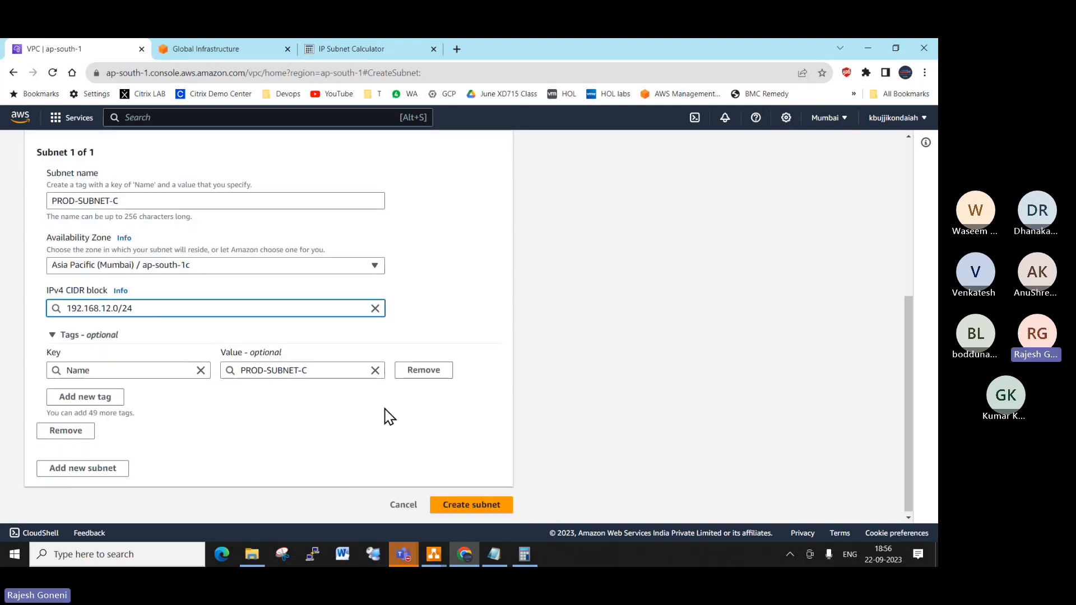
{"action": "left_click", "coordinate": [467, 503]}
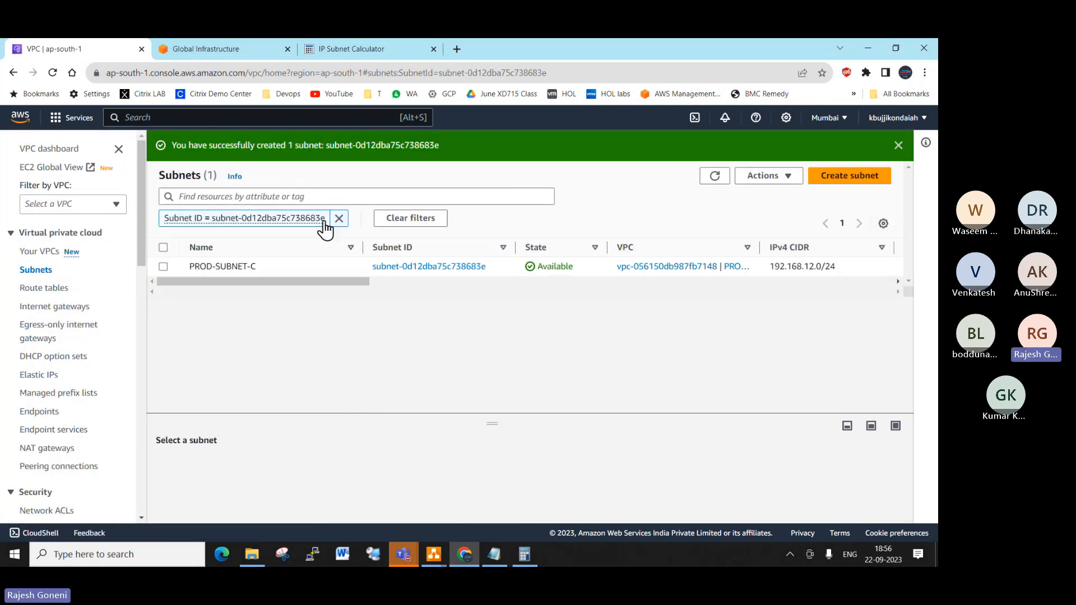
{"action": "left_click", "coordinate": [336, 218]}
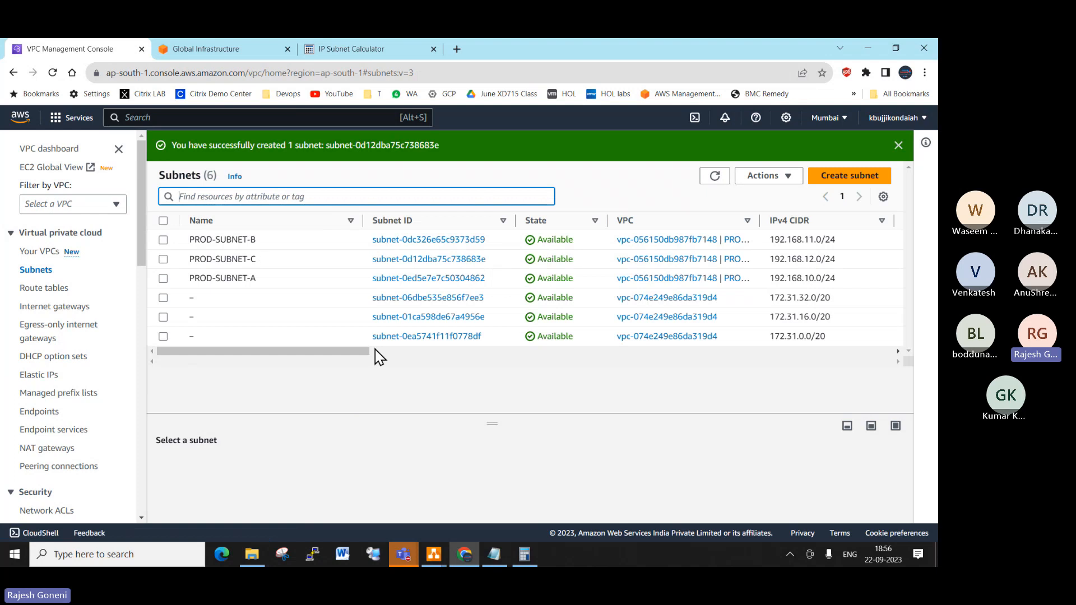
{"action": "left_click_drag", "start_coordinate": [352, 356], "coordinate": [469, 360]}
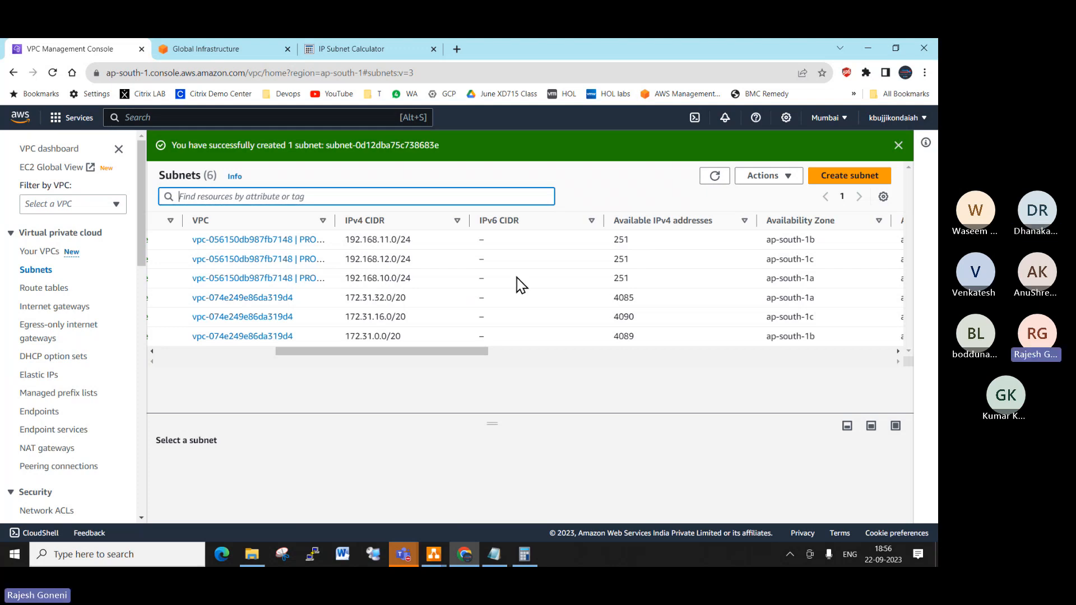
Step: Create an internet gateway with the name tag PROD-IGW and return to the list of internet gateways
{"action": "left_click", "coordinate": [53, 307]}
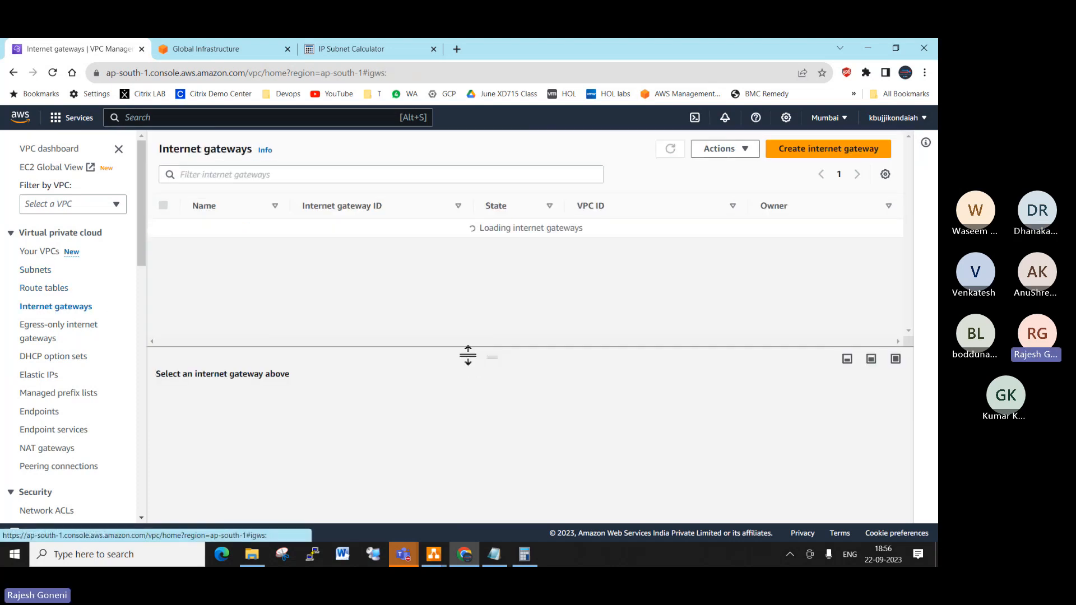
{"action": "left_click", "coordinate": [816, 148]}
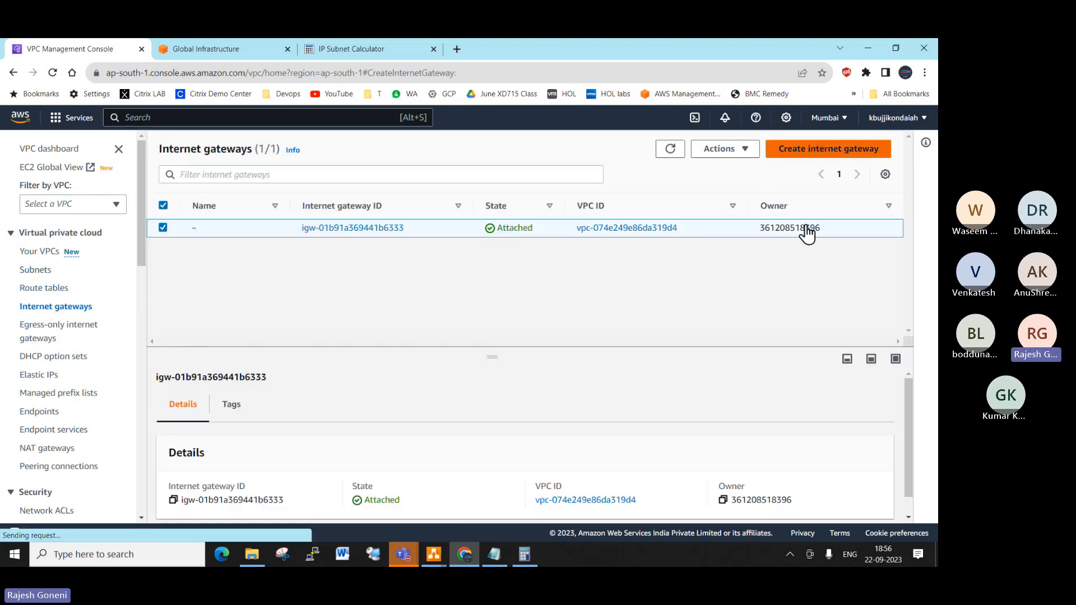
{"action": "left_click", "coordinate": [144, 313]}
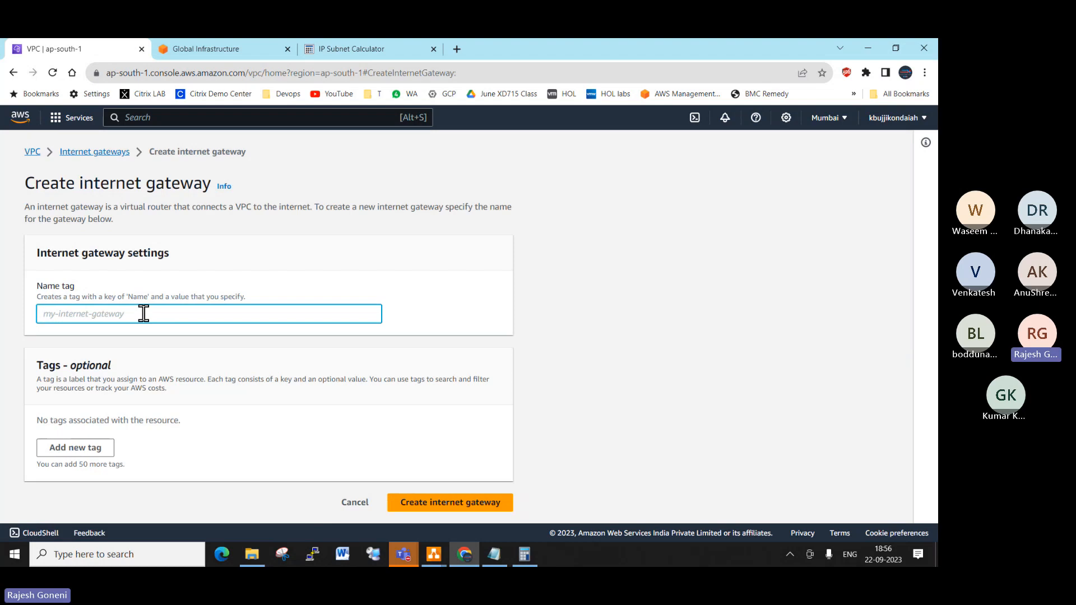
{"action": "type", "text": "PROD-IGW"}
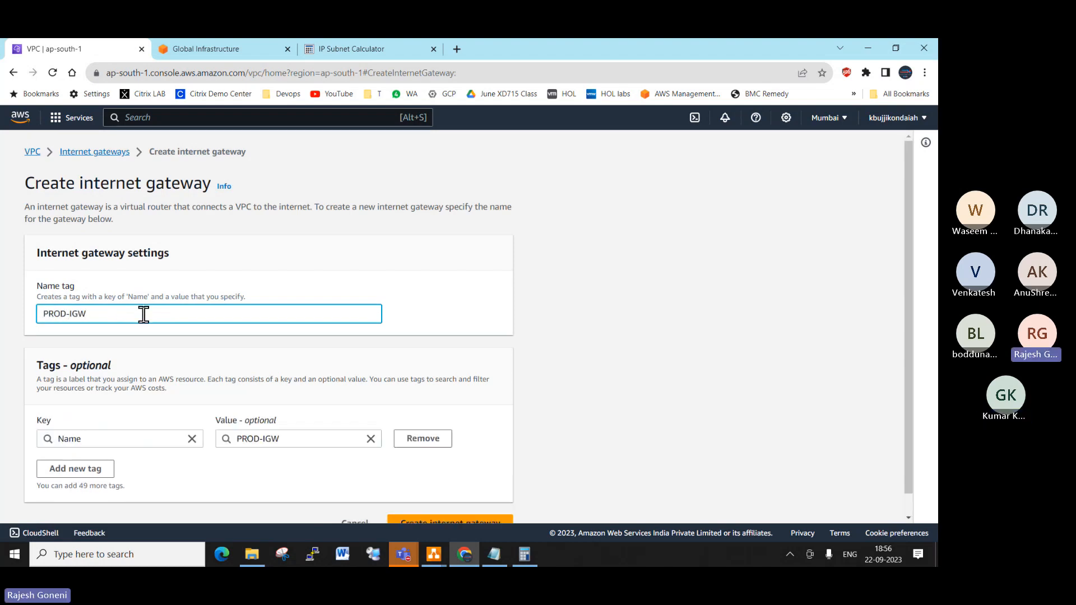
{"action": "scroll", "coordinate": [423, 492], "scroll_direction": "down", "scroll_amount": 1}
{"action": "left_click", "coordinate": [422, 509]}
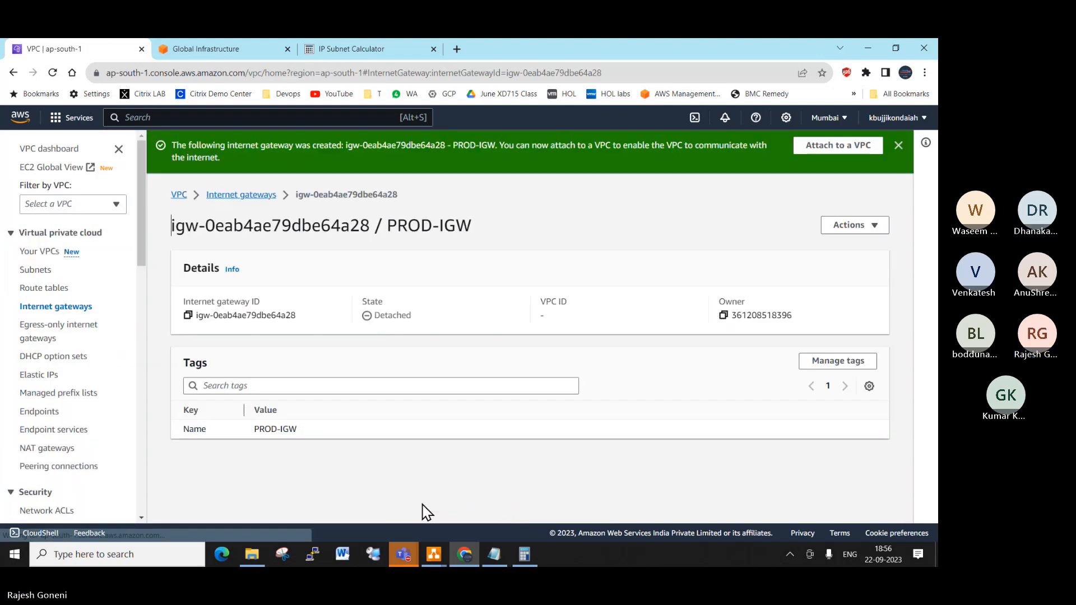
{"action": "left_click", "coordinate": [61, 307]}
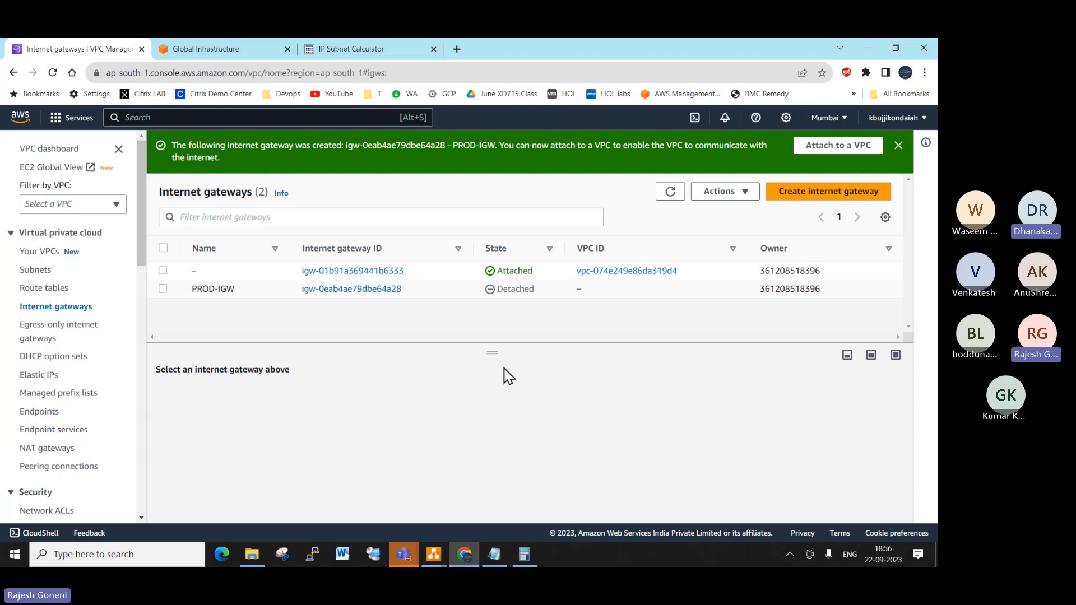
Step: Switch to the VPC.drawio diagram and place an orange internet gateway shape just outside the right edge of the PROD-VPC box
{"action": "mouse_move", "coordinate": [428, 550]}
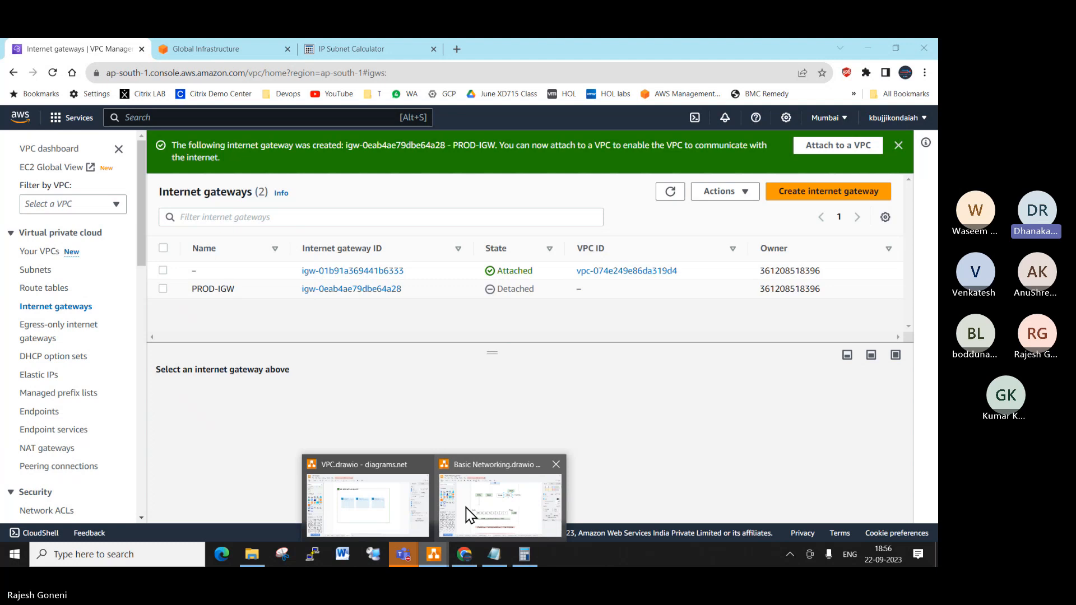
{"action": "left_click", "coordinate": [392, 515]}
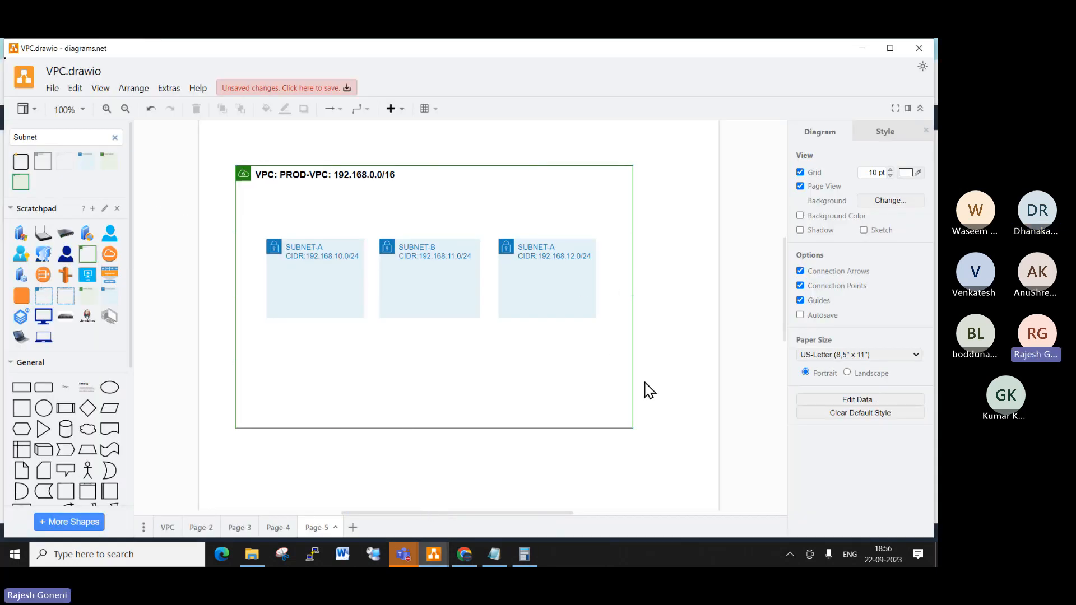
{"action": "left_click", "coordinate": [635, 349]}
{"action": "left_click", "coordinate": [109, 254]}
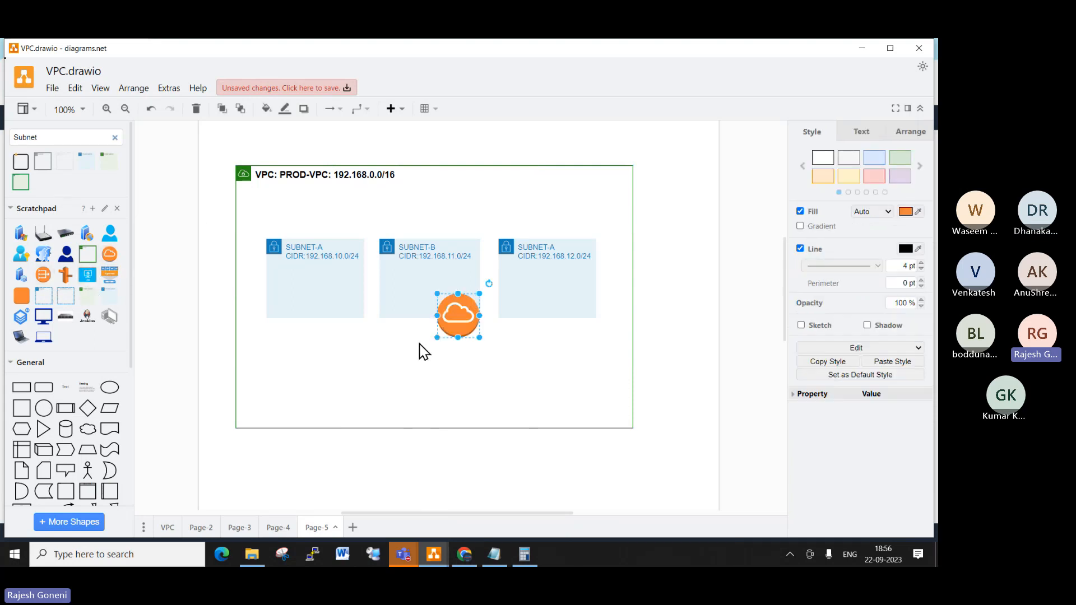
{"action": "left_click_drag", "start_coordinate": [454, 315], "coordinate": [681, 290]}
Step: Label the internet gateway shape PROD-IGW and connect it to the PROD-VPC box with an arrow
{"action": "double_click", "coordinate": [680, 289]}
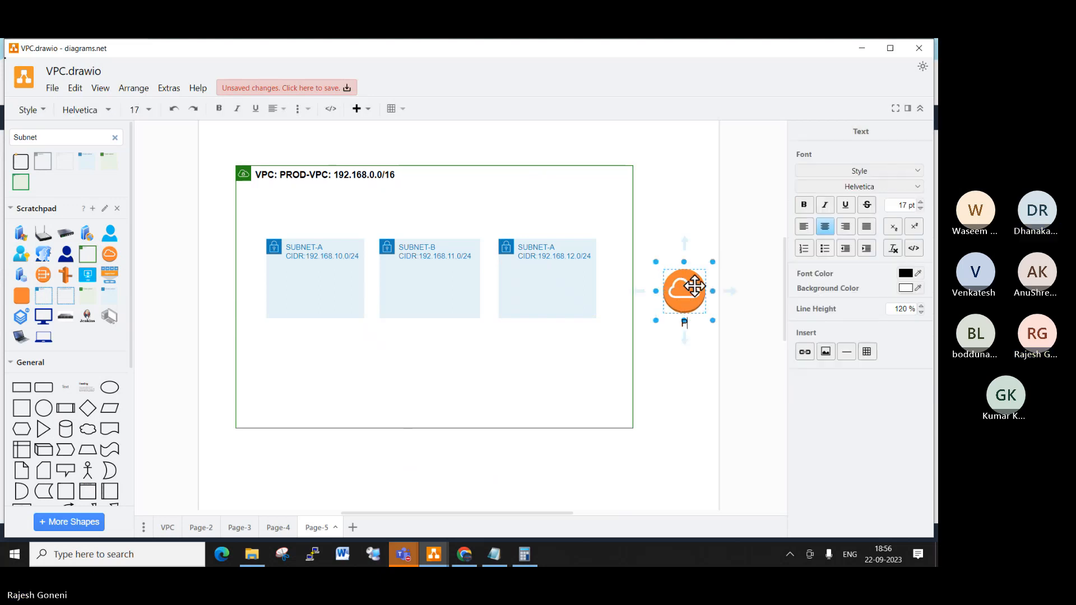
{"action": "type", "text": "PROD-IGW"}
{"action": "left_click", "coordinate": [694, 285]}
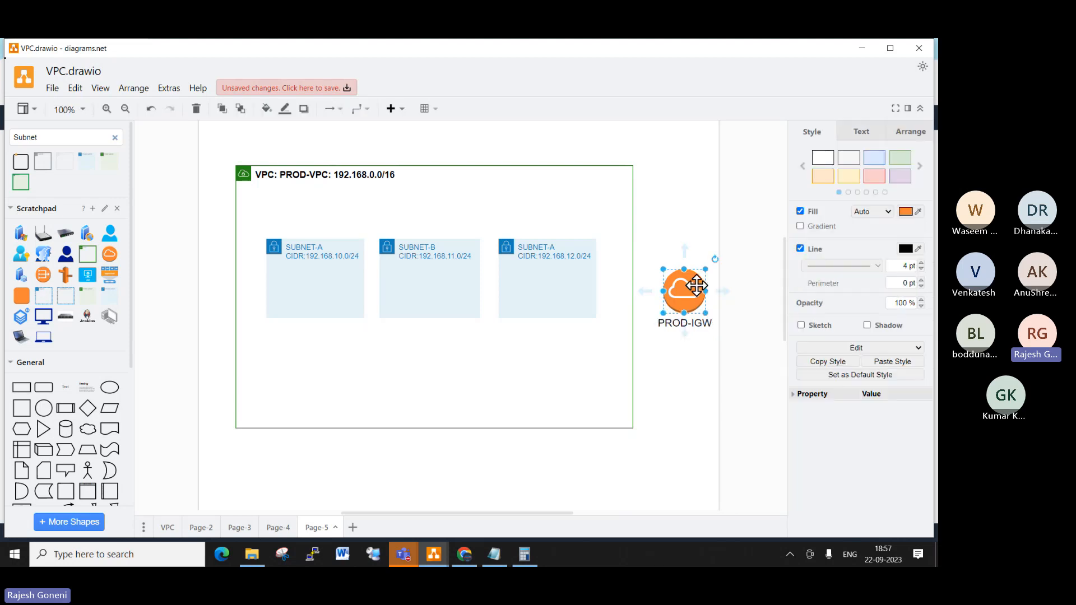
{"action": "left_click", "coordinate": [642, 292]}
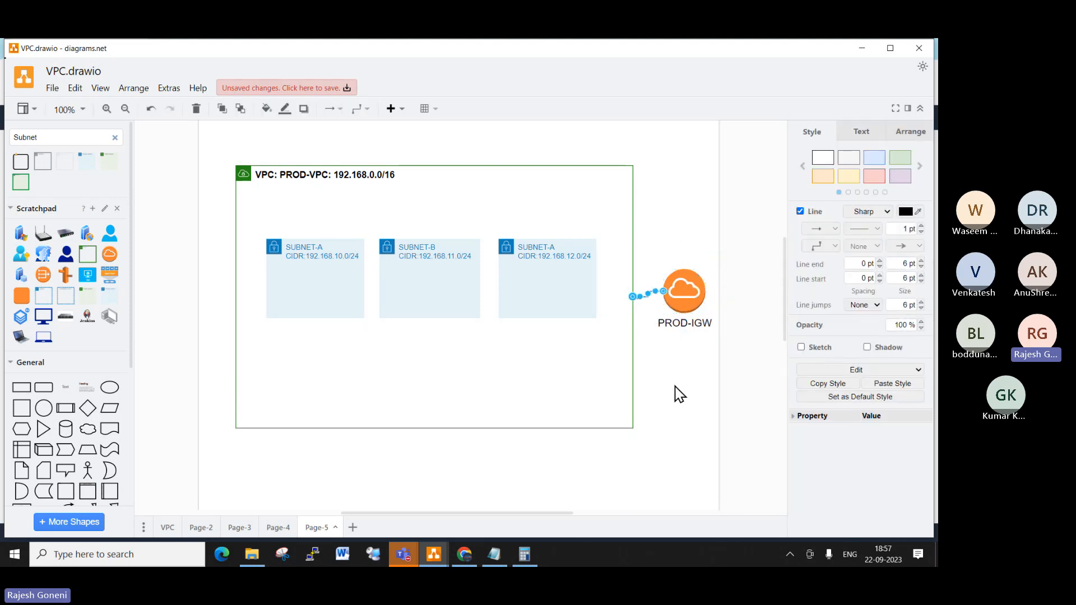
{"action": "left_click", "coordinate": [676, 396]}
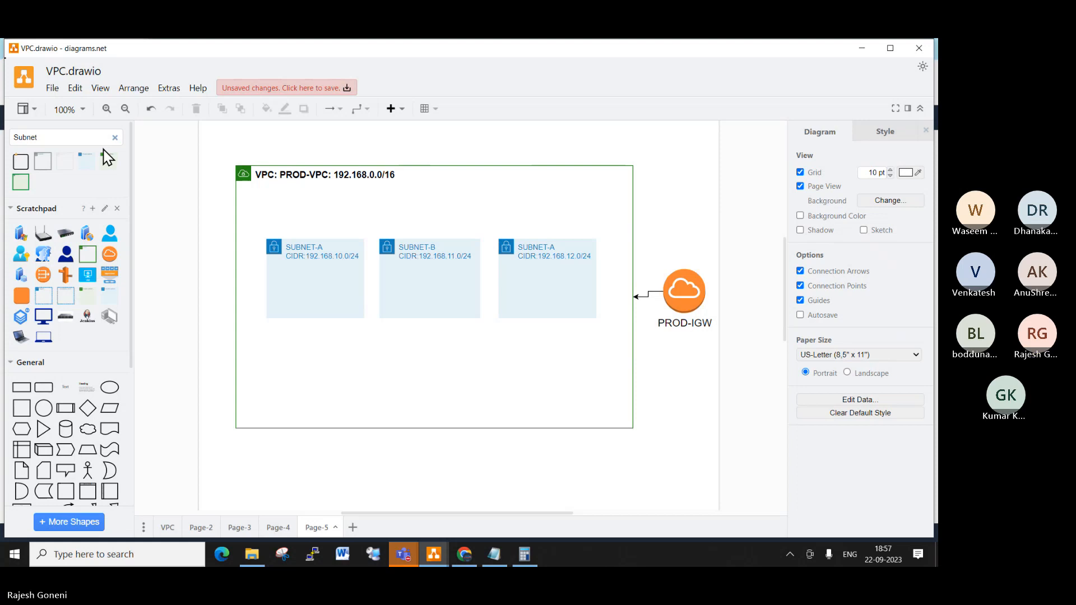
Step: Return to the AWS console, attach the PROD-IGW internet gateway to PROD-VPC, and go back to the list of internet gateways
{"action": "left_click", "coordinate": [862, 49]}
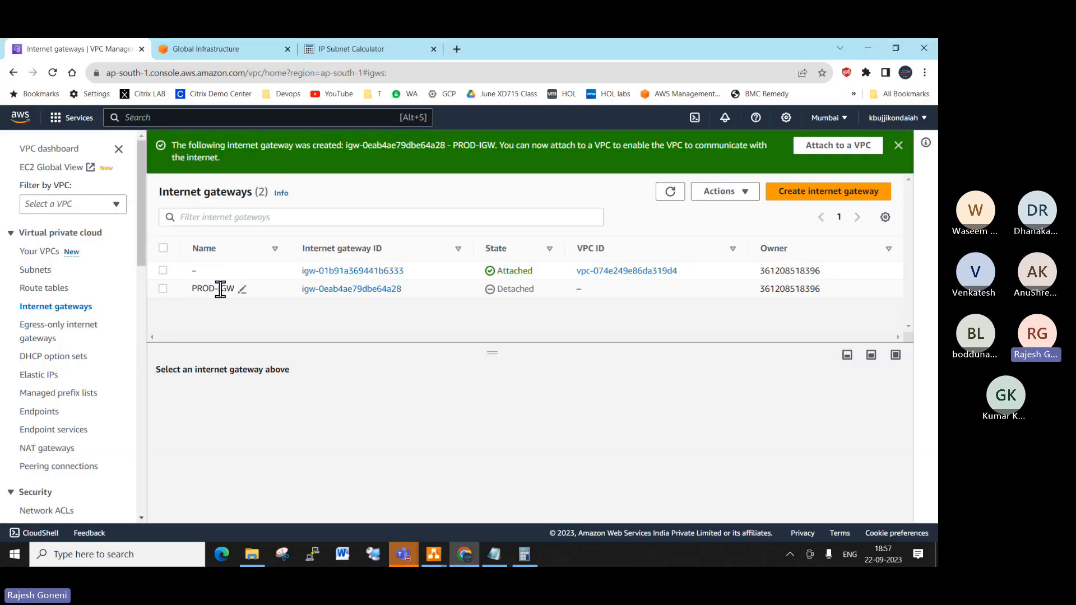
{"action": "left_click", "coordinate": [163, 289]}
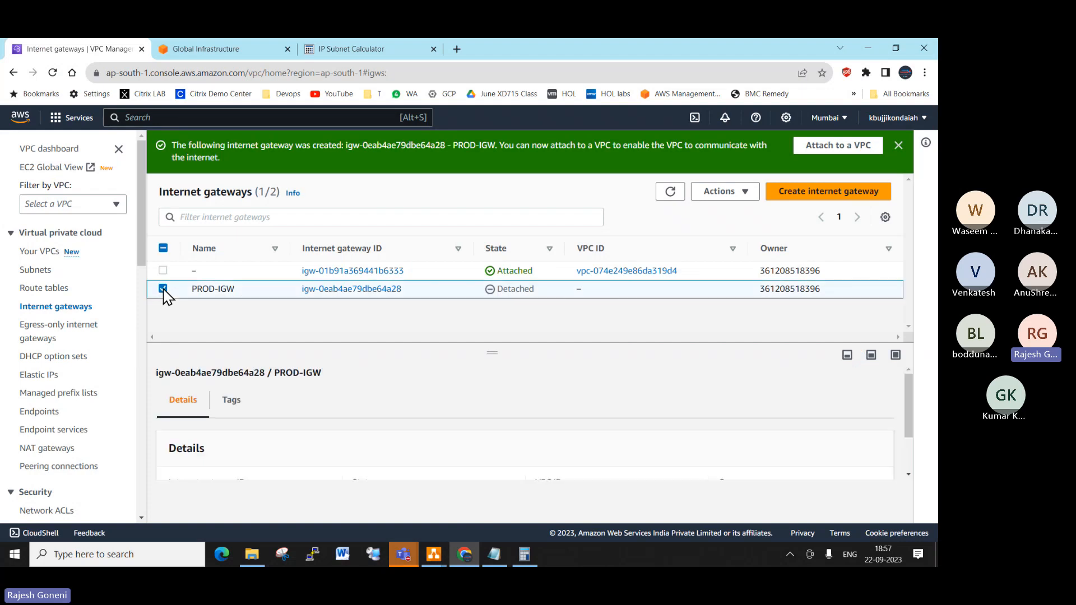
{"action": "left_click", "coordinate": [745, 196]}
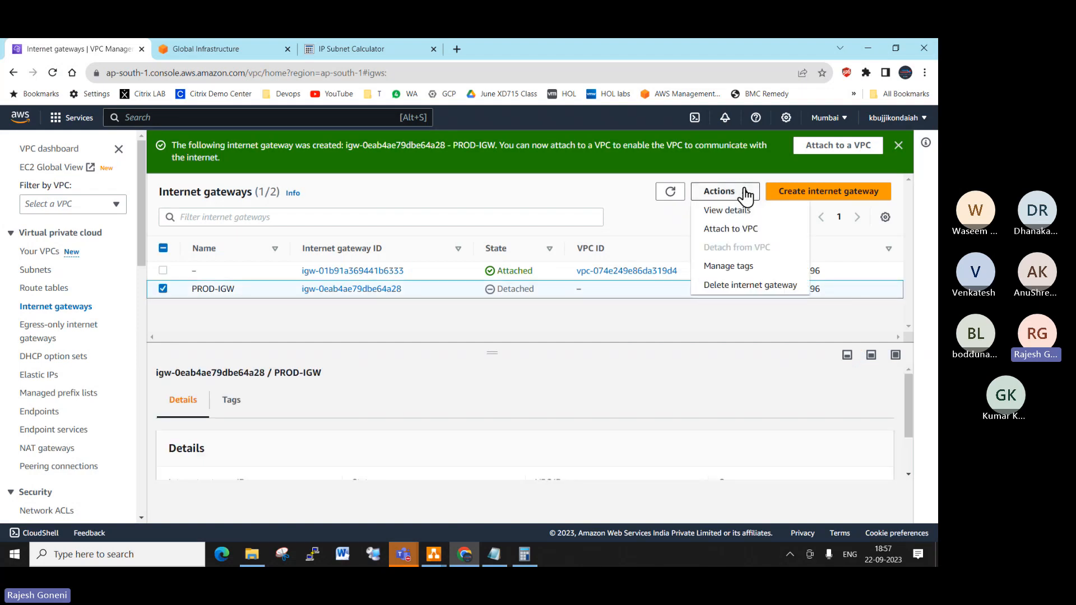
{"action": "left_click", "coordinate": [740, 229]}
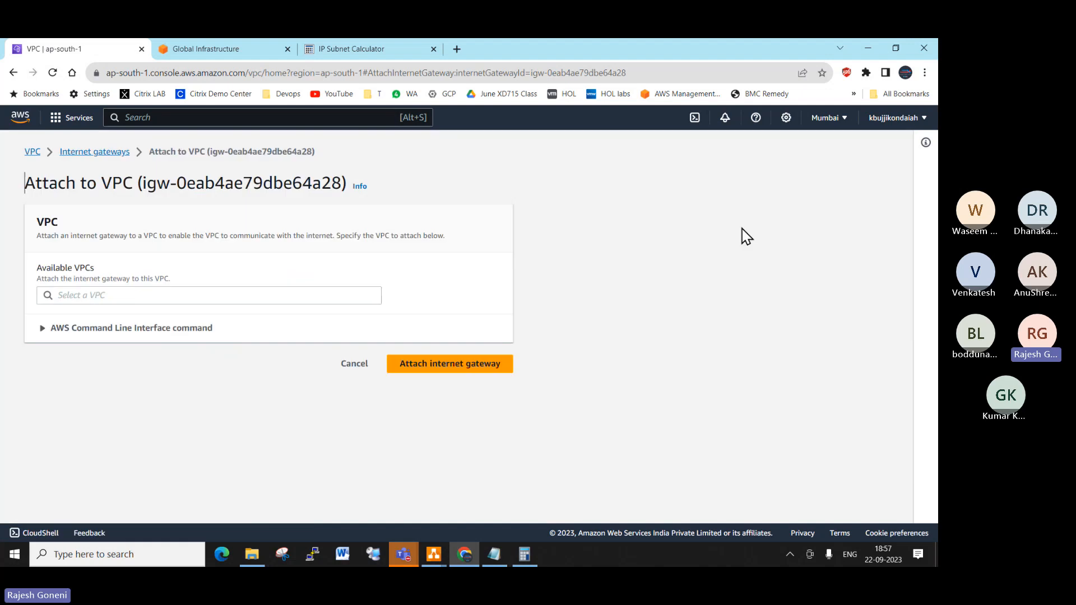
{"action": "left_click", "coordinate": [163, 295]}
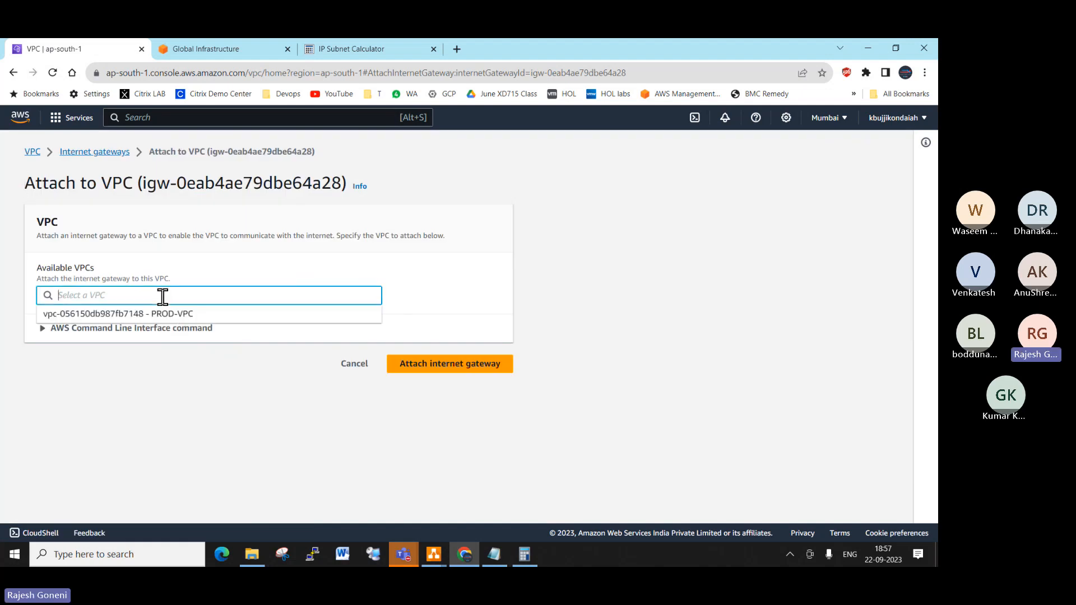
{"action": "left_click", "coordinate": [191, 320]}
{"action": "left_click", "coordinate": [436, 365]}
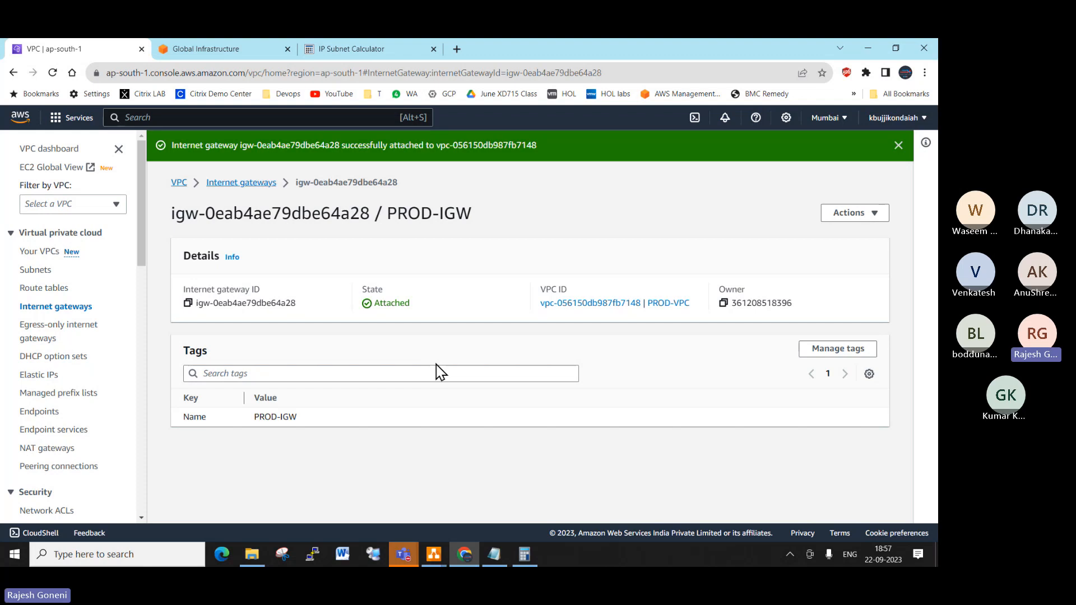
{"action": "left_click", "coordinate": [46, 308]}
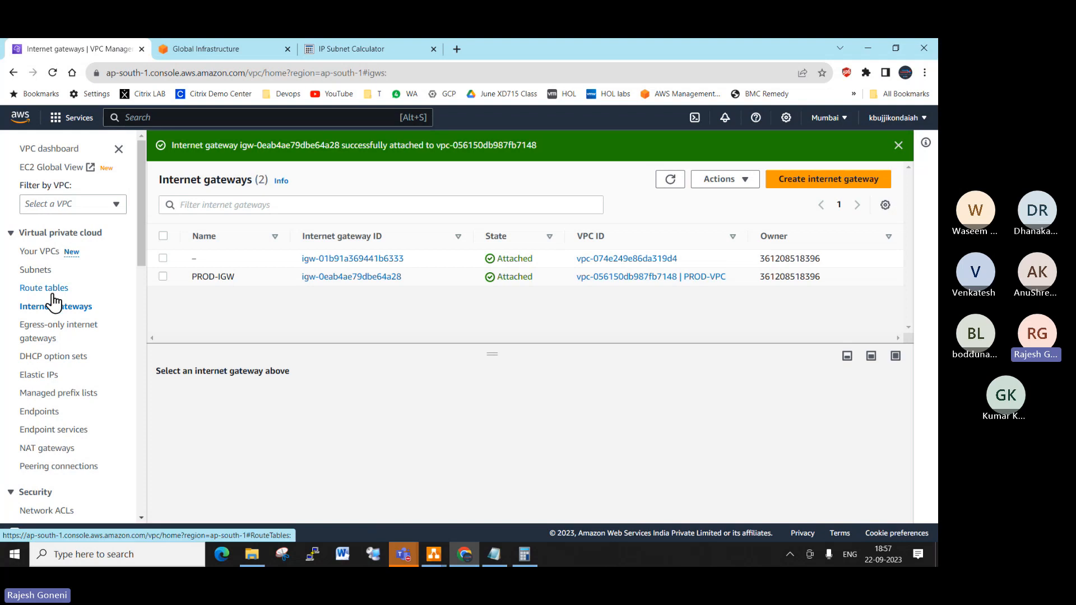
Step: Switch to the VPC.drawio diagram and search the shape library for Route
{"action": "mouse_move", "coordinate": [440, 560]}
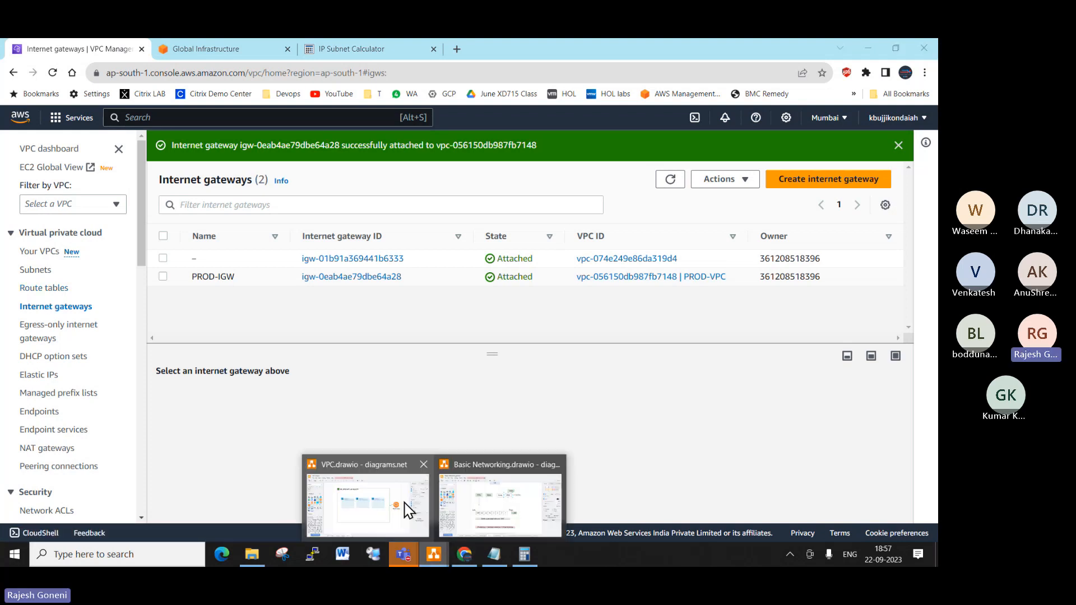
{"action": "left_click", "coordinate": [399, 504]}
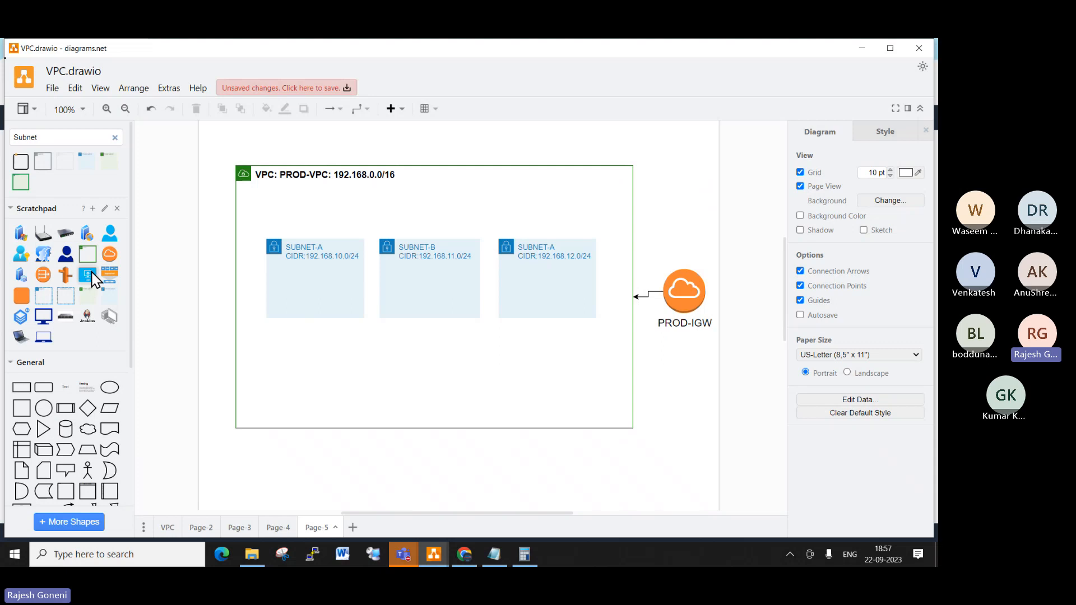
{"action": "left_click_drag", "start_coordinate": [41, 136], "coordinate": [4, 128]}
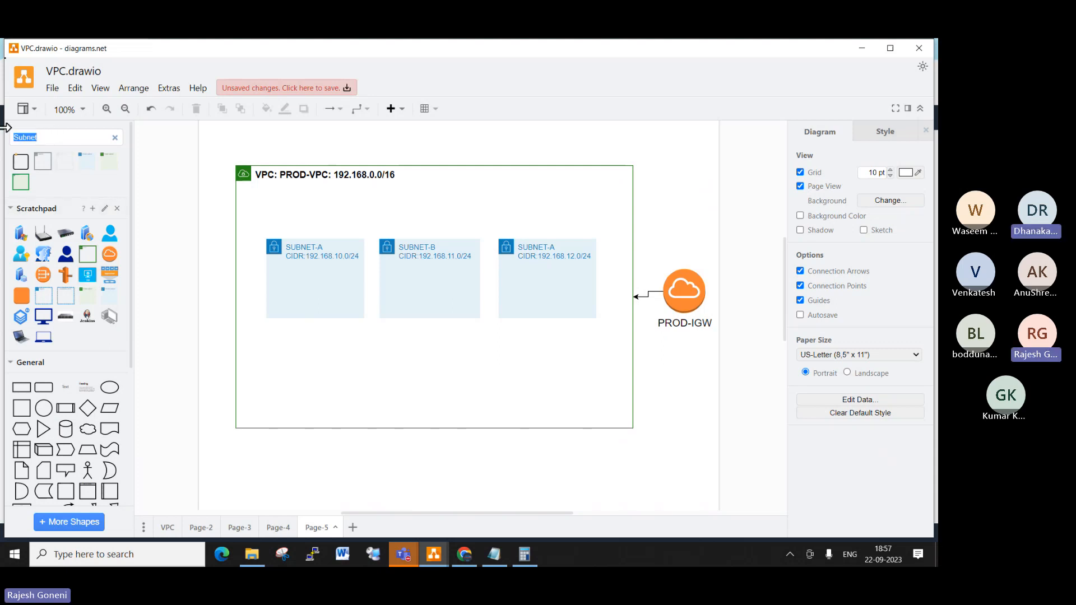
{"action": "type", "text": "Route"}
{"action": "key", "text": "Return"}
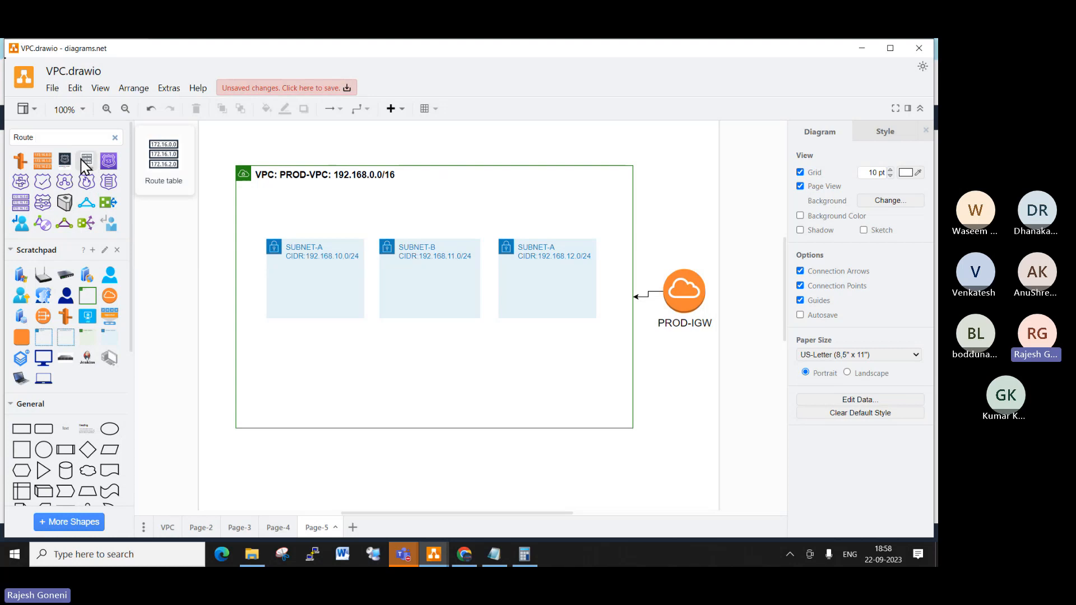
Step: Place the green Route Filters shape inside the PROD-VPC box below SUBNET-B and label it Route Table
{"action": "mouse_move", "coordinate": [47, 160]}
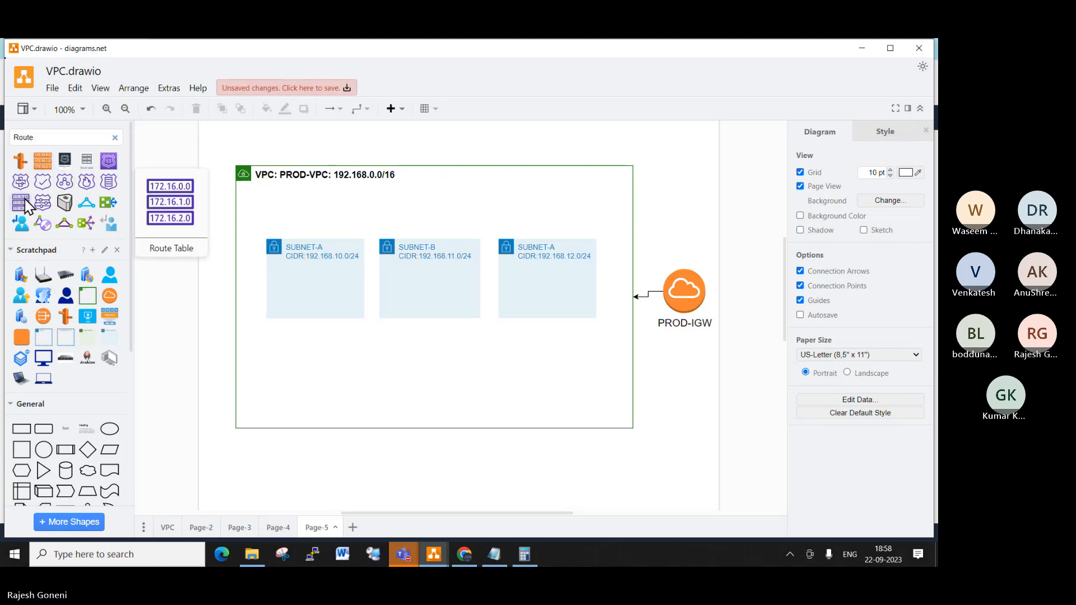
{"action": "mouse_move", "coordinate": [86, 224]}
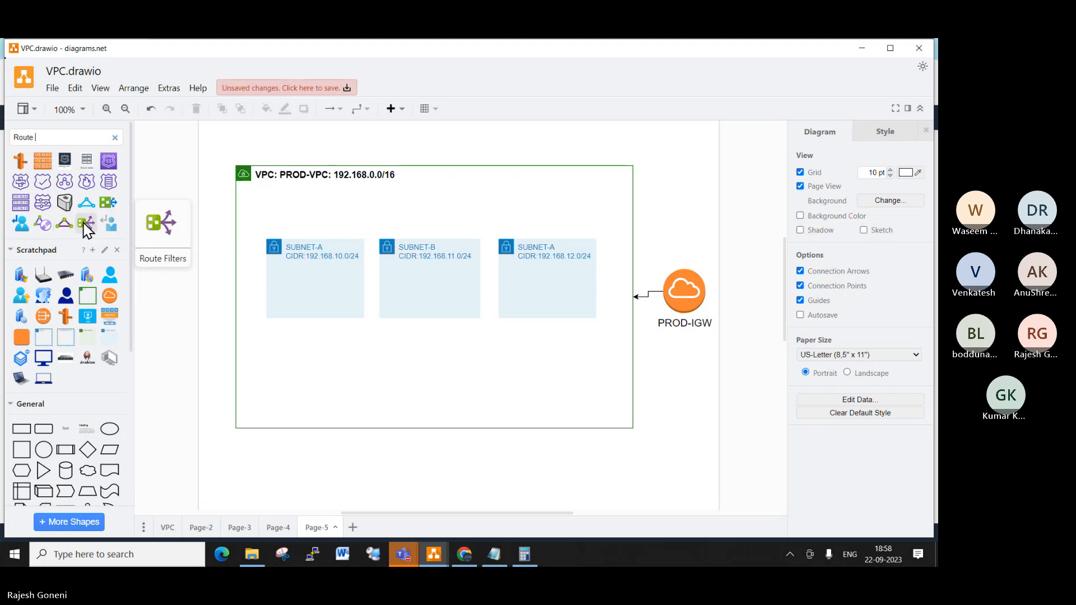
{"action": "mouse_move", "coordinate": [106, 207]}
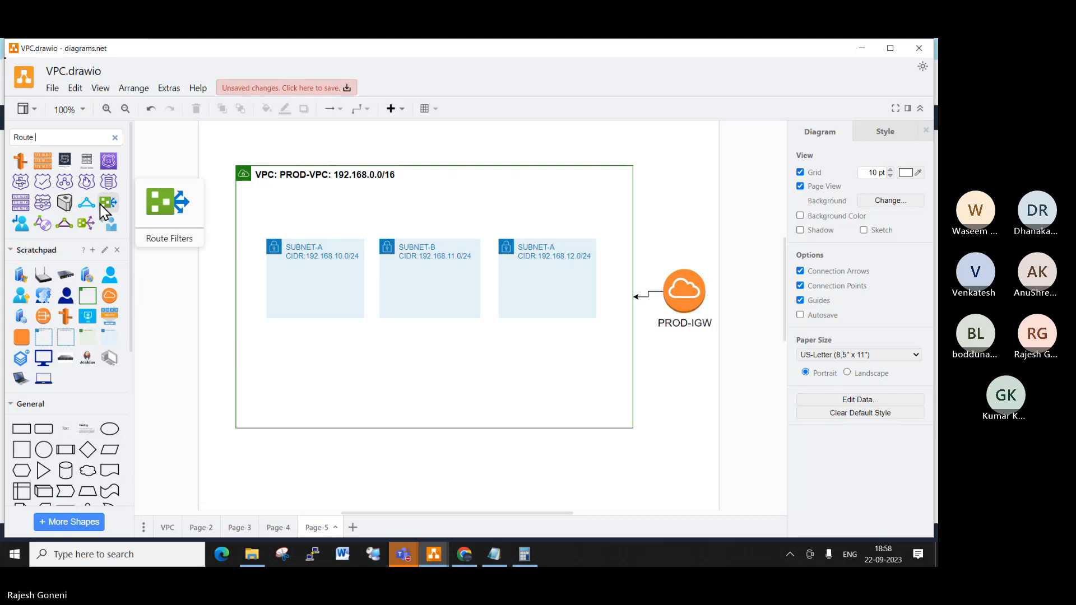
{"action": "left_click_drag", "start_coordinate": [106, 212], "coordinate": [422, 343]}
{"action": "double_click", "coordinate": [423, 349]}
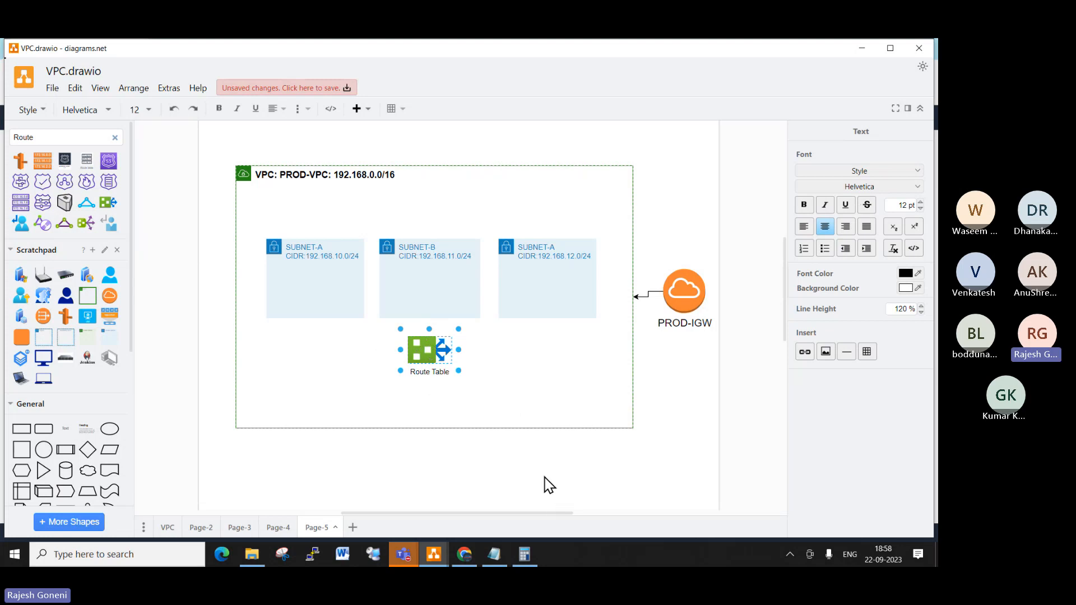
Step: Switch to the AWS console, start a new route table and name it PROD-RT
{"action": "key", "text": "alt+Tab"}
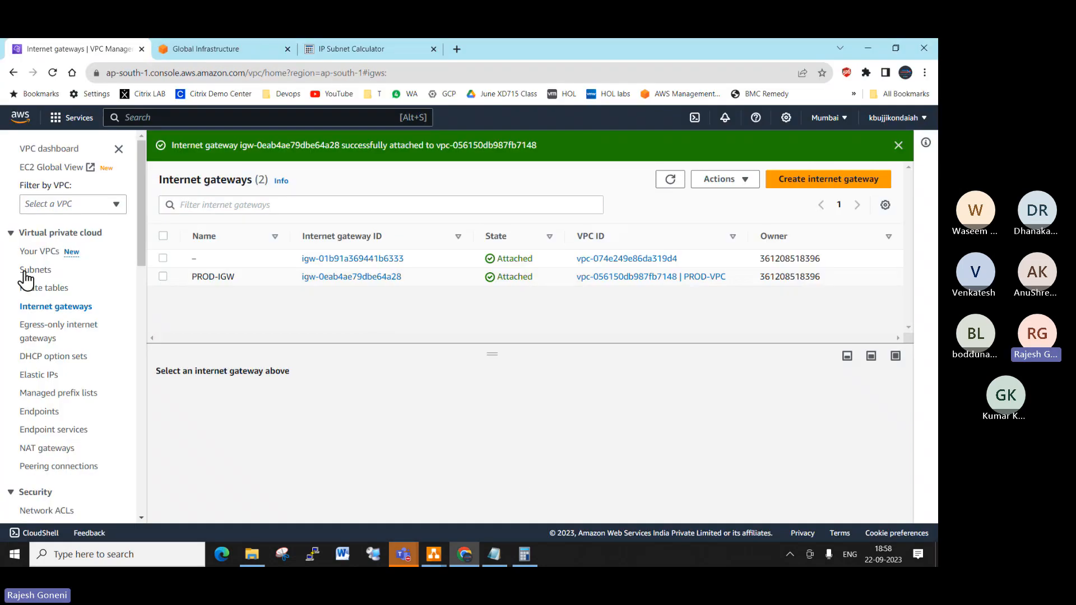
{"action": "left_click", "coordinate": [51, 289]}
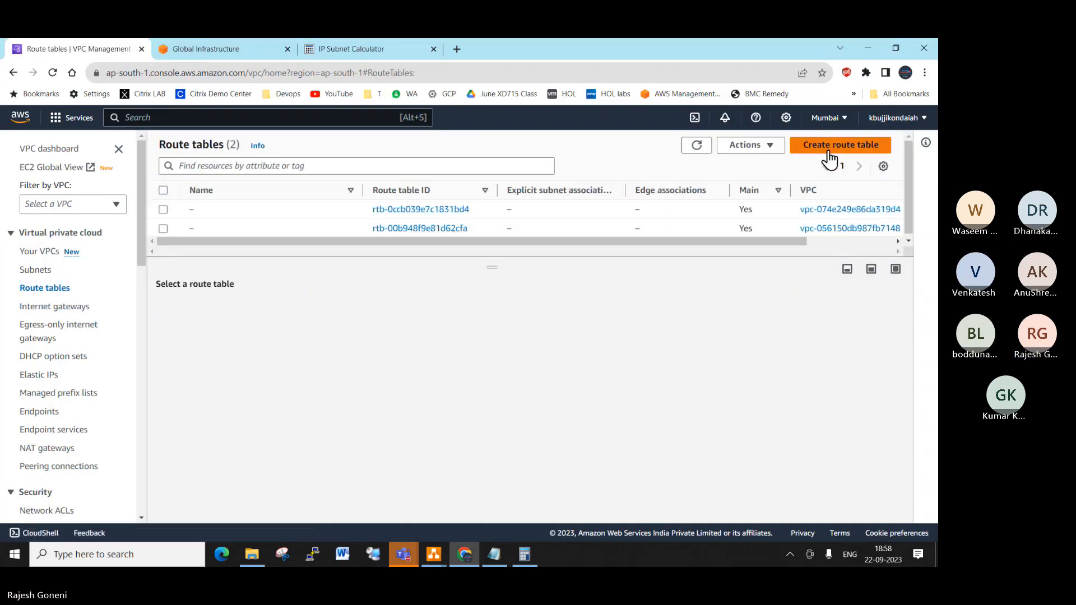
{"action": "left_click", "coordinate": [829, 147]}
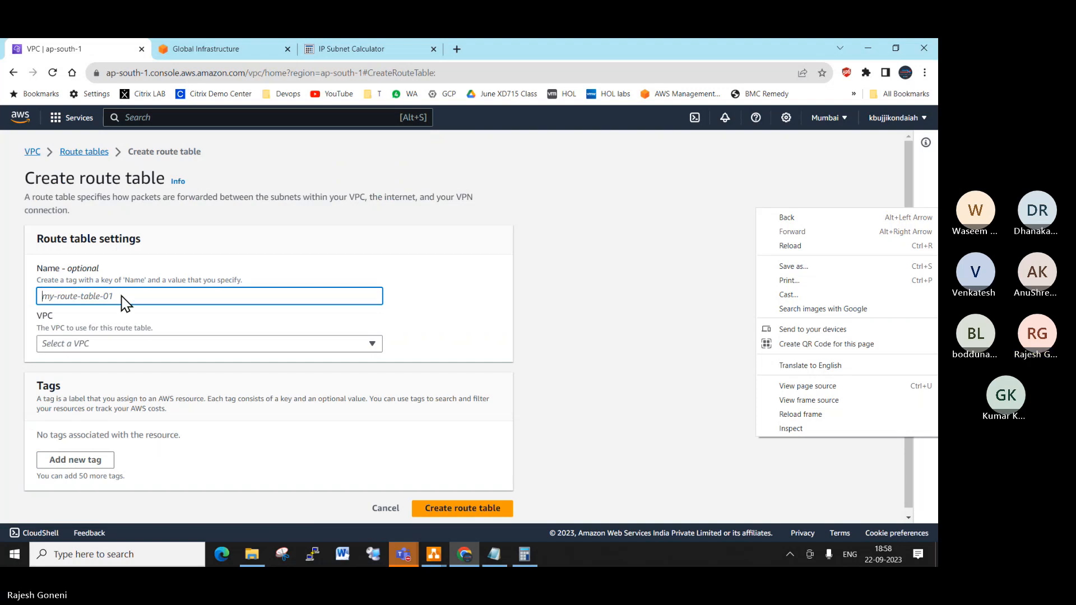
{"action": "left_click", "coordinate": [121, 296]}
{"action": "type", "text": "RPOD"}
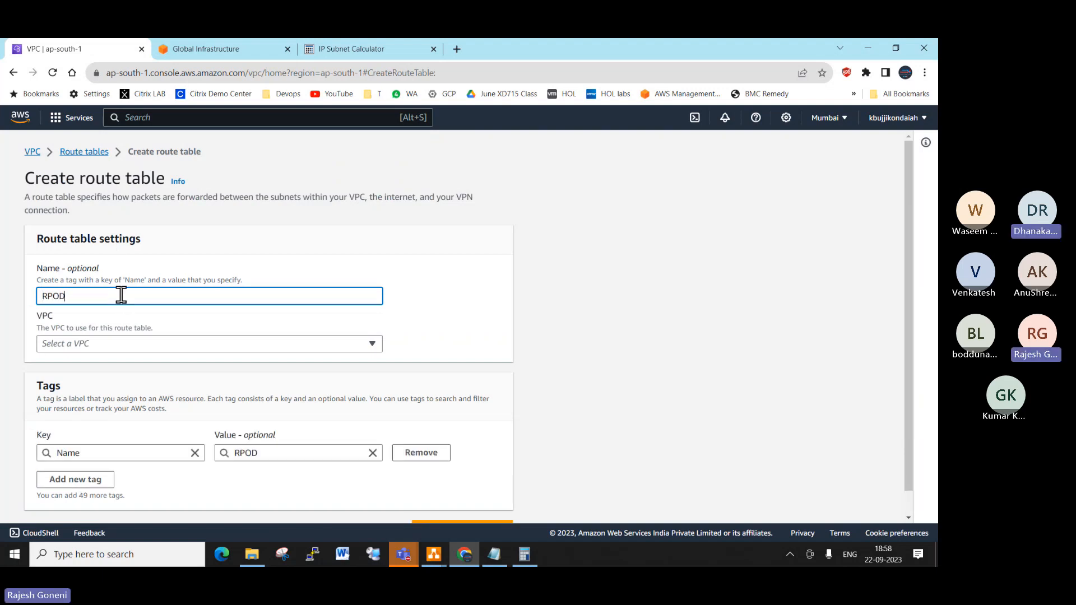
{"action": "key", "text": "BackSpace"}
{"action": "type", "text": "PRO"}
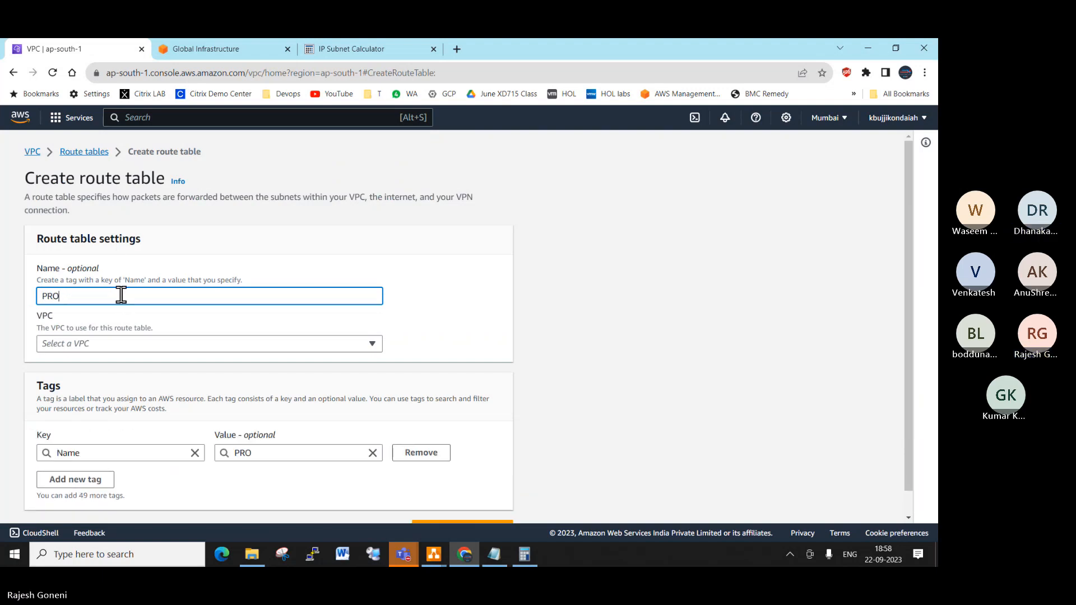
{"action": "type", "text": "D-RT"}
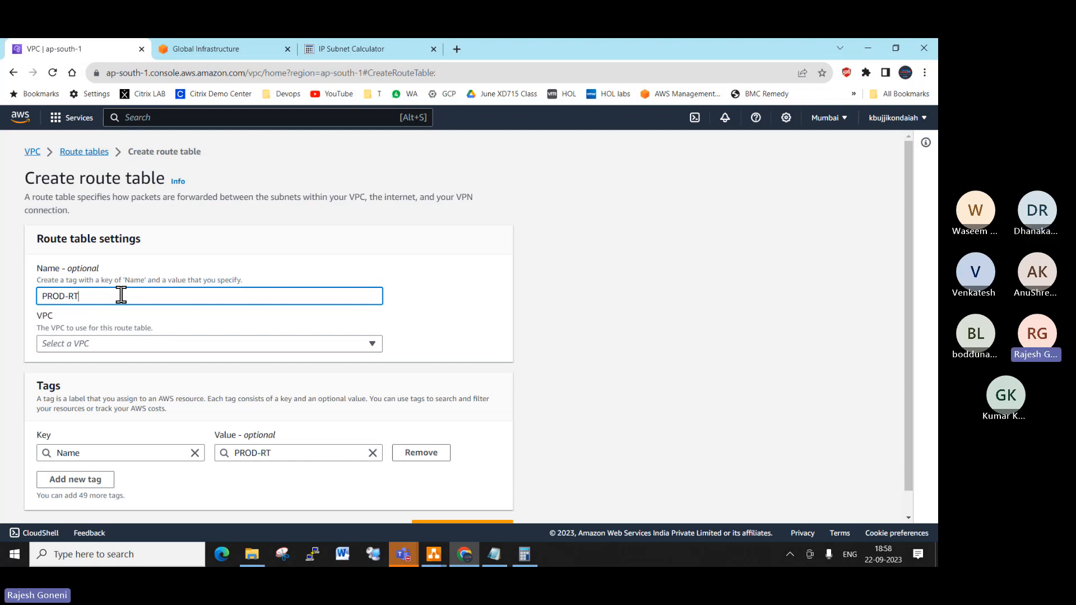
Step: Assign the PROD-RT route table to PROD-VPC and create it
{"action": "left_click", "coordinate": [284, 345]}
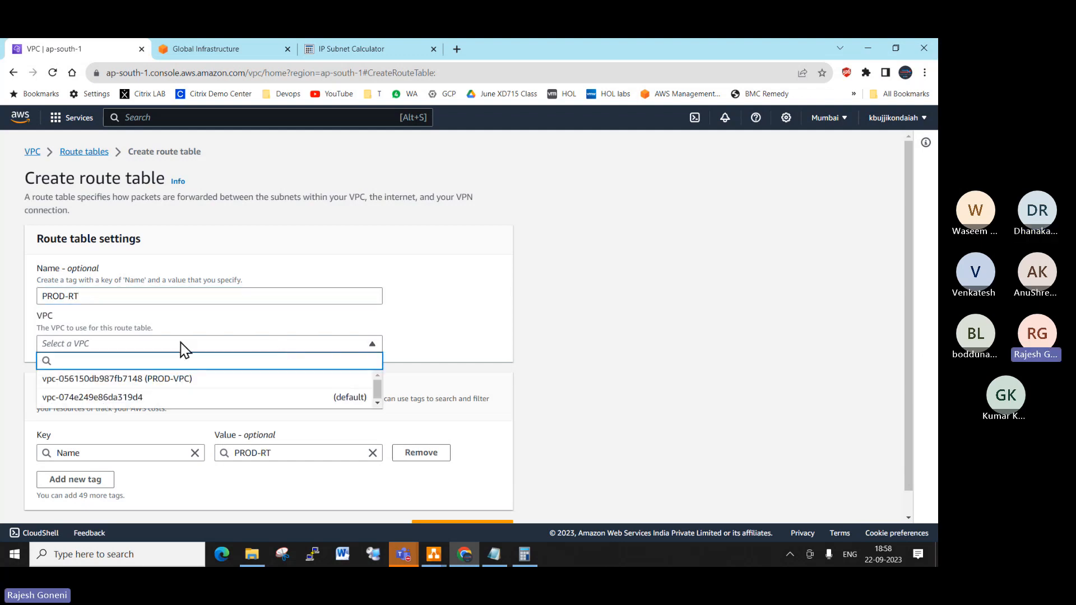
{"action": "left_click", "coordinate": [185, 378]}
{"action": "scroll", "coordinate": [387, 370], "scroll_direction": "down", "scroll_amount": 1}
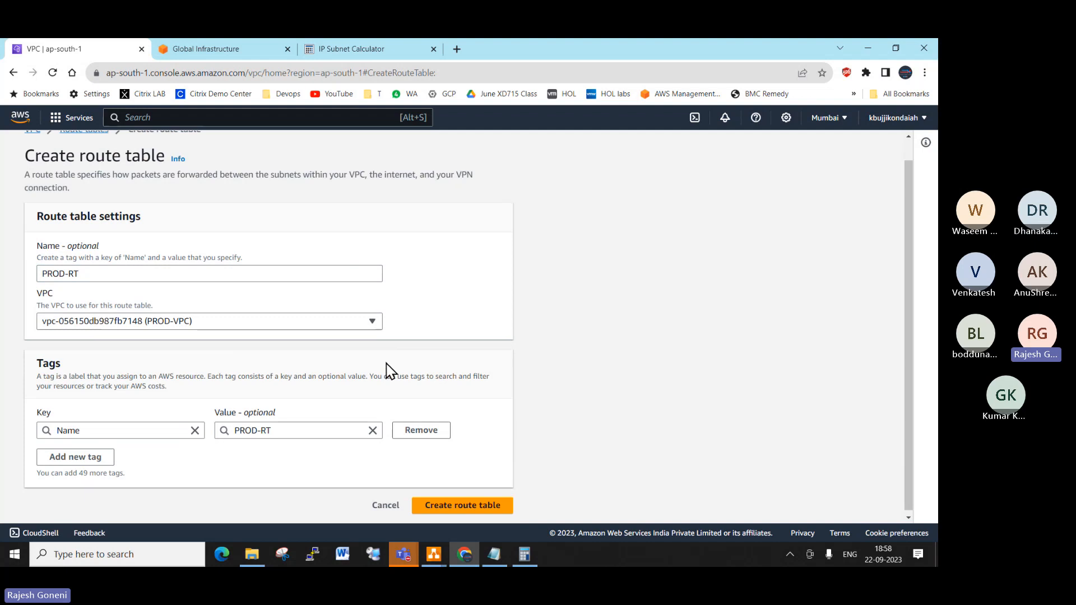
{"action": "left_click", "coordinate": [458, 504]}
Step: Return to the VPC.drawio diagram and move the Route Table shape slightly lower beneath SUBNET-B, inside the PROD-VPC box
{"action": "mouse_move", "coordinate": [436, 547]}
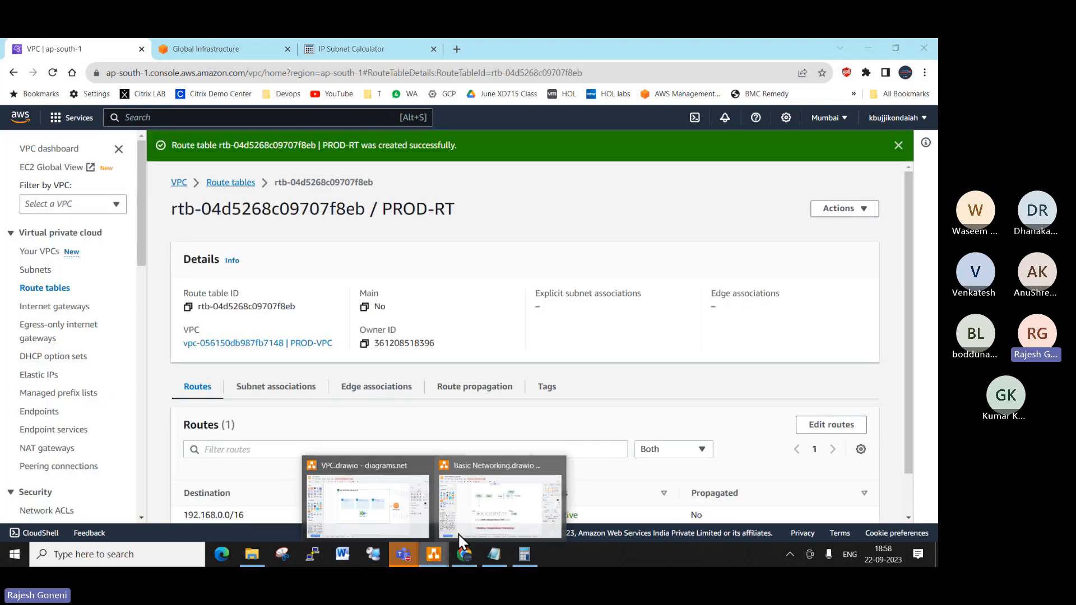
{"action": "left_click", "coordinate": [392, 516]}
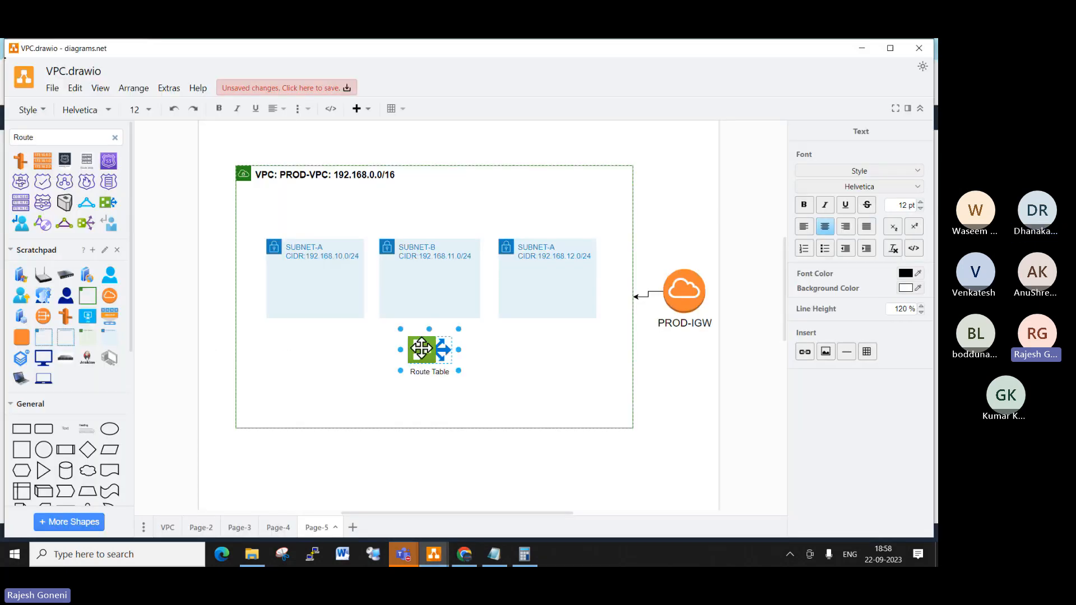
{"action": "left_click_drag", "start_coordinate": [424, 357], "coordinate": [430, 357]}
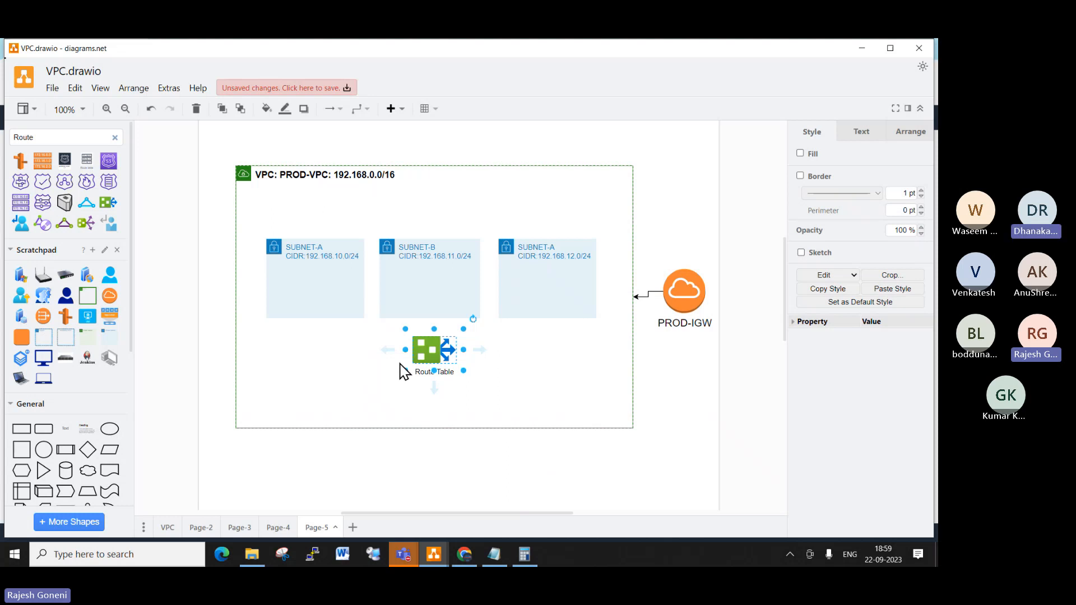
{"action": "left_click", "coordinate": [425, 349]}
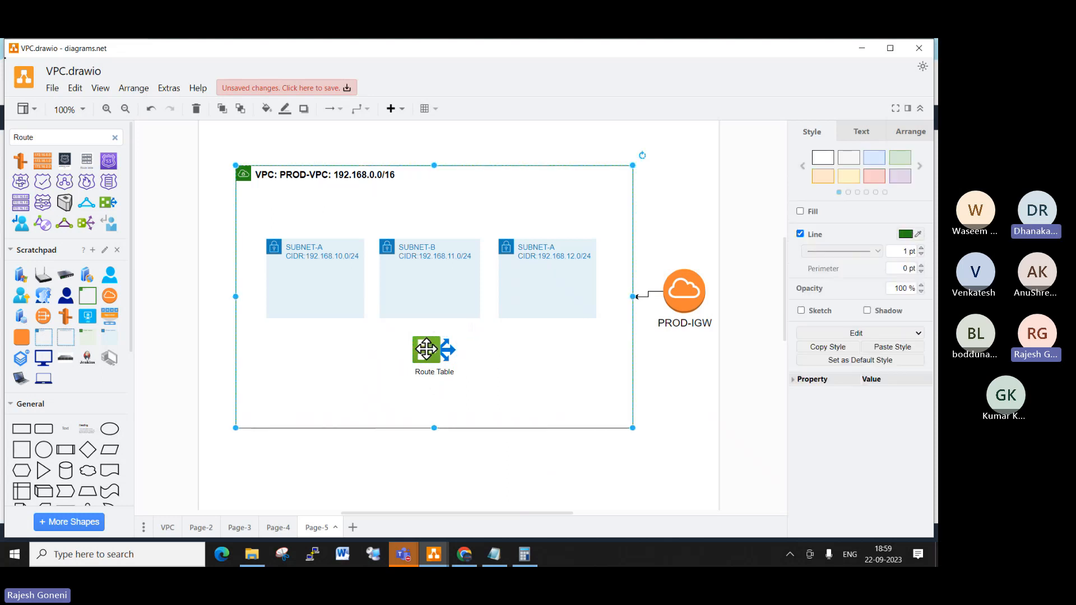
{"action": "left_click", "coordinate": [426, 349]}
{"action": "left_click_drag", "start_coordinate": [426, 348], "coordinate": [413, 369]}
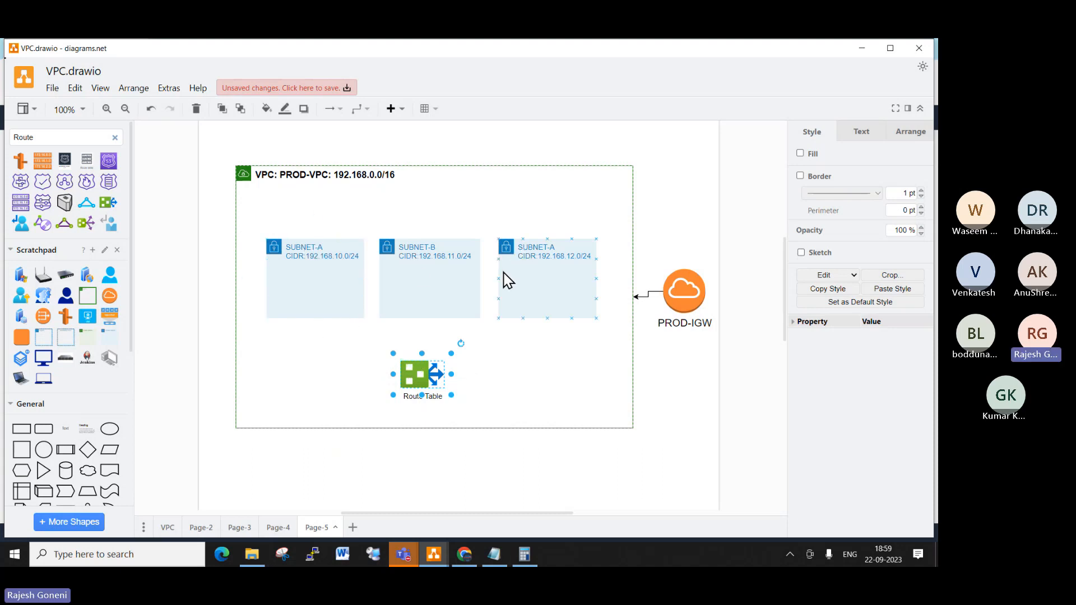
Step: Switch to the AWS console, select PROD-RT in the route tables list and show its subnet associations
{"action": "key", "text": "alt+Tab"}
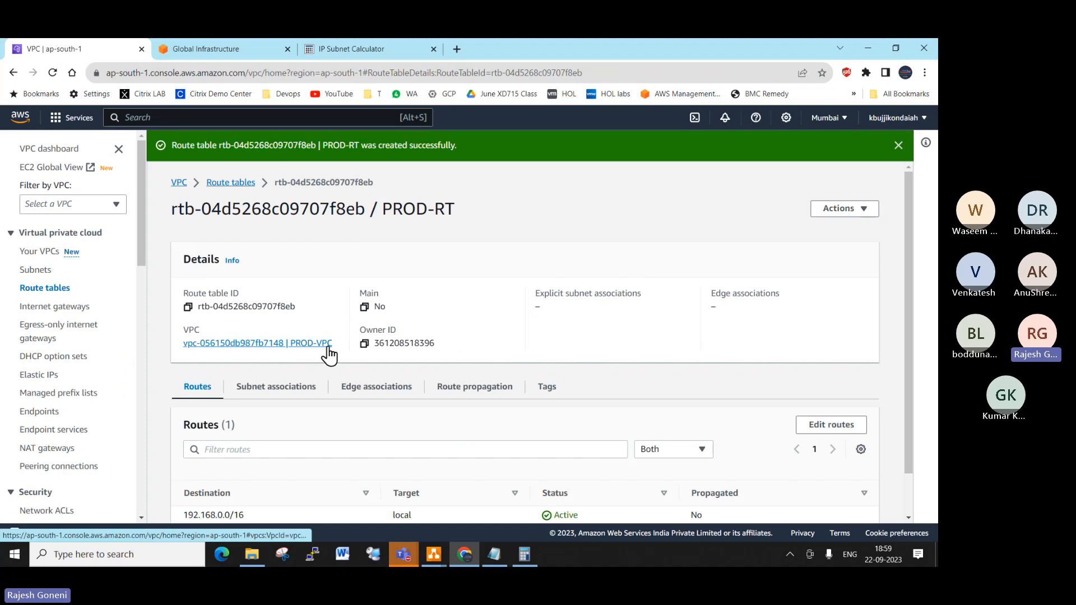
{"action": "left_click", "coordinate": [46, 291]}
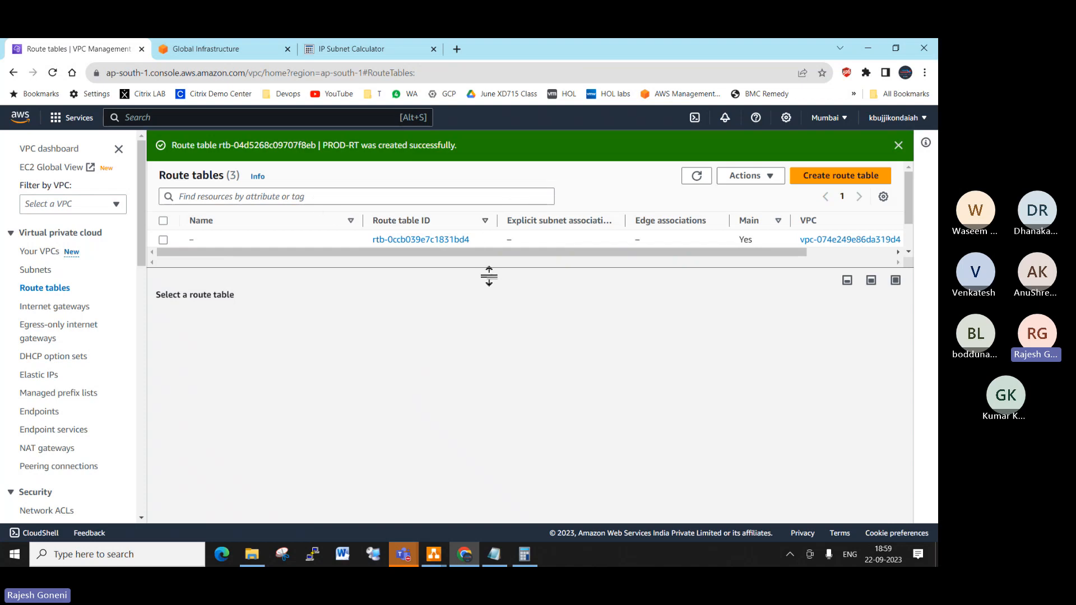
{"action": "left_click_drag", "start_coordinate": [488, 276], "coordinate": [493, 352]}
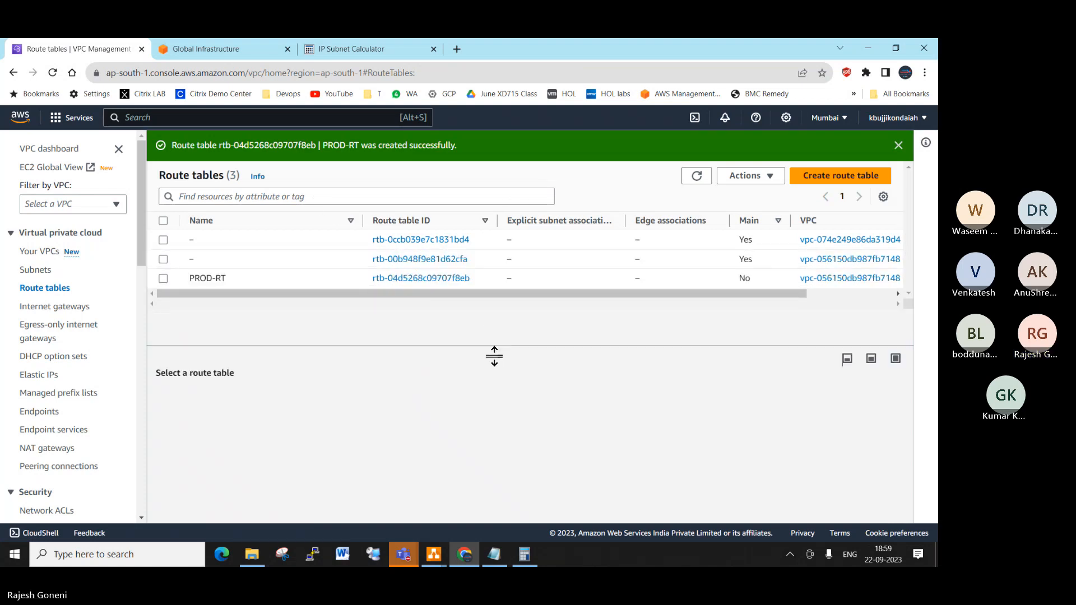
{"action": "left_click", "coordinate": [163, 278]}
{"action": "left_click", "coordinate": [325, 396]}
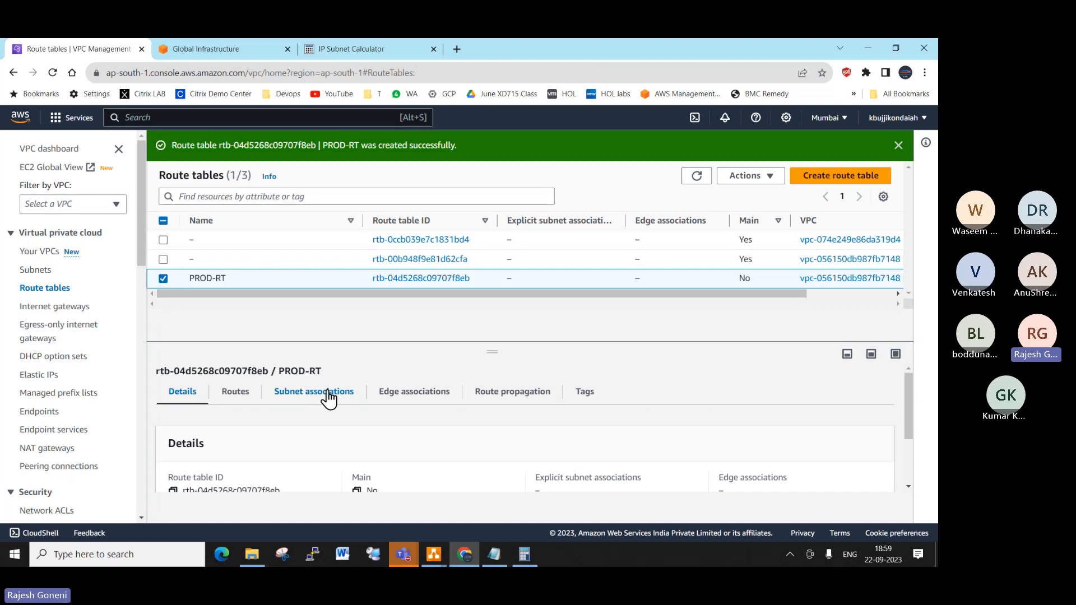
{"action": "left_click_drag", "start_coordinate": [485, 351], "coordinate": [493, 317]}
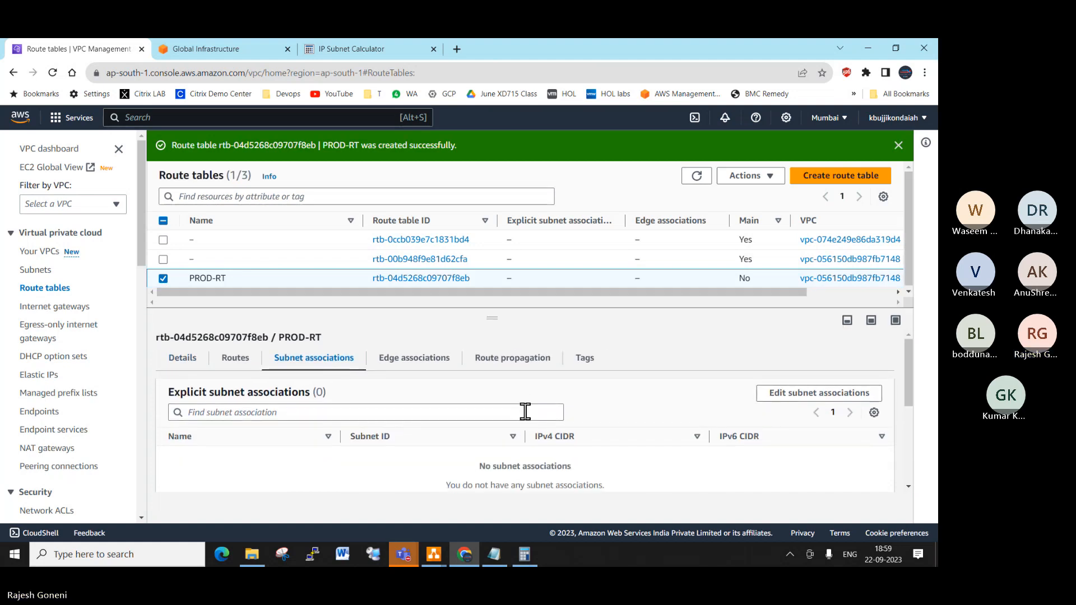
{"action": "scroll", "coordinate": [515, 431], "scroll_direction": "down", "scroll_amount": 2}
{"action": "scroll", "coordinate": [514, 430], "scroll_direction": "down", "scroll_amount": 1}
{"action": "scroll", "coordinate": [489, 381], "scroll_direction": "up", "scroll_amount": 3}
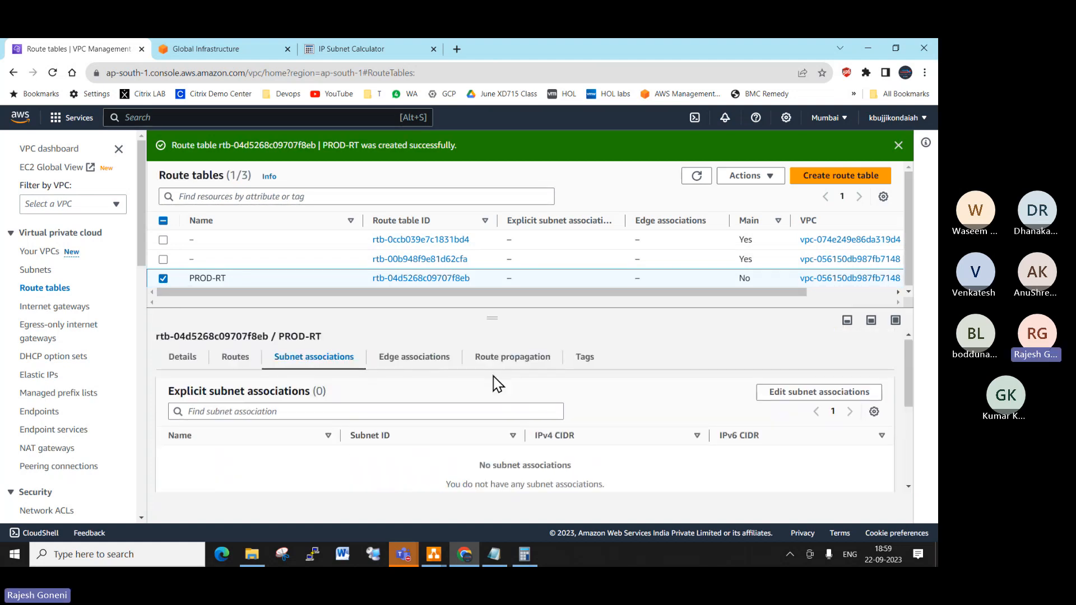
Step: Associate PROD-SUBNET-A, PROD-SUBNET-B and PROD-SUBNET-C with the PROD-RT route table and save the associations
{"action": "left_click", "coordinate": [806, 393]}
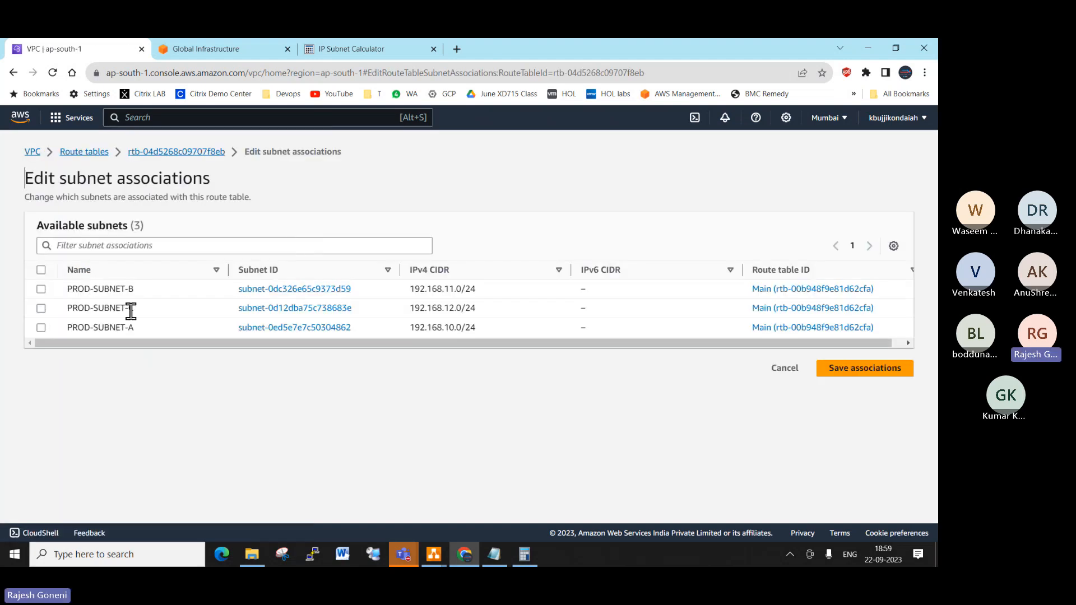
{"action": "left_click", "coordinate": [41, 289]}
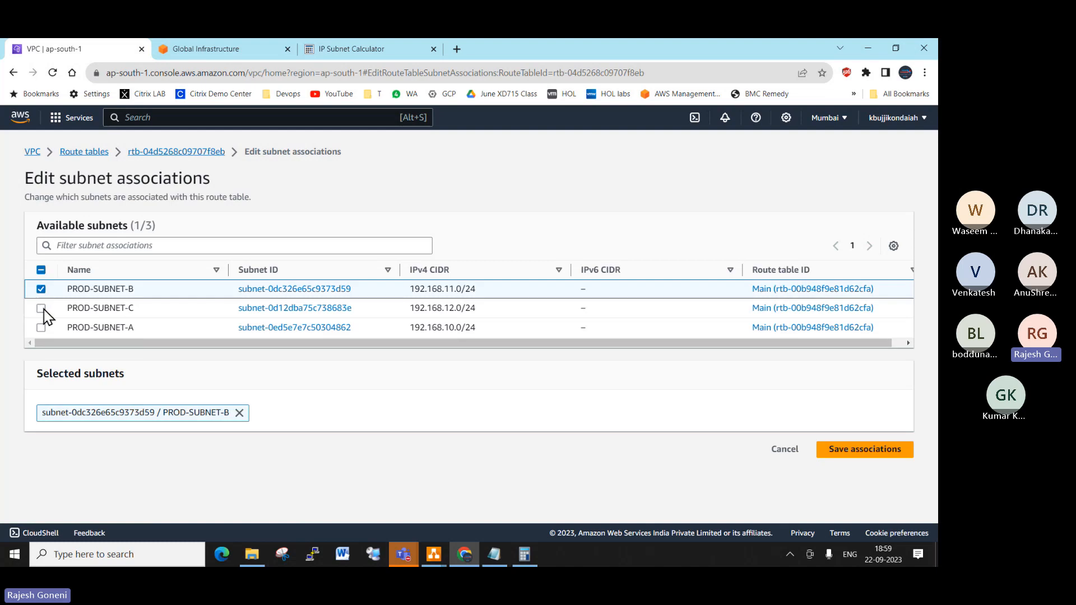
{"action": "left_click", "coordinate": [42, 309]}
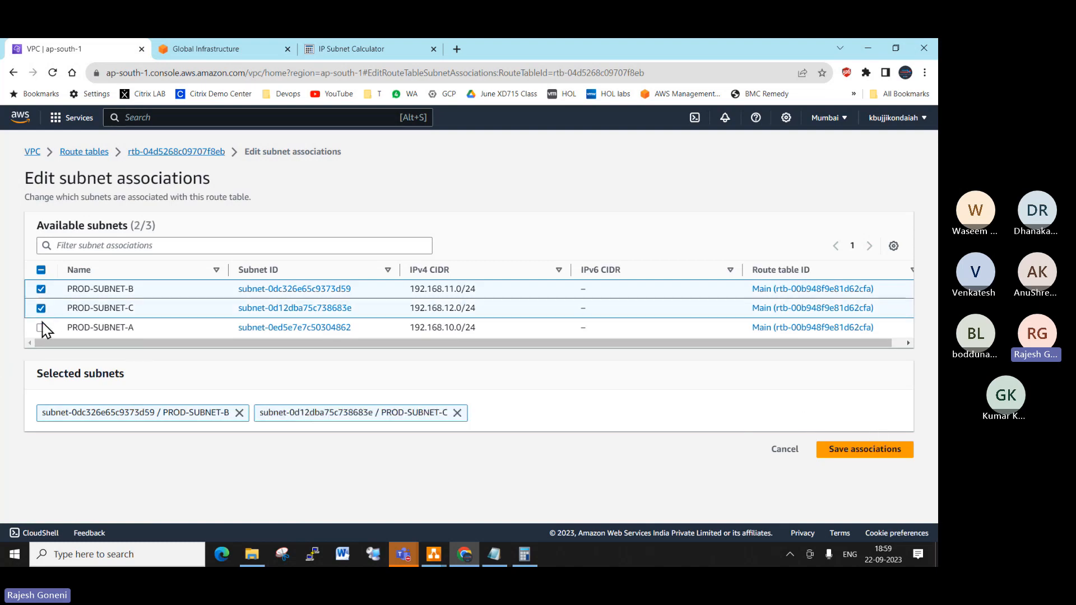
{"action": "left_click", "coordinate": [68, 331]}
{"action": "left_click", "coordinate": [854, 452]}
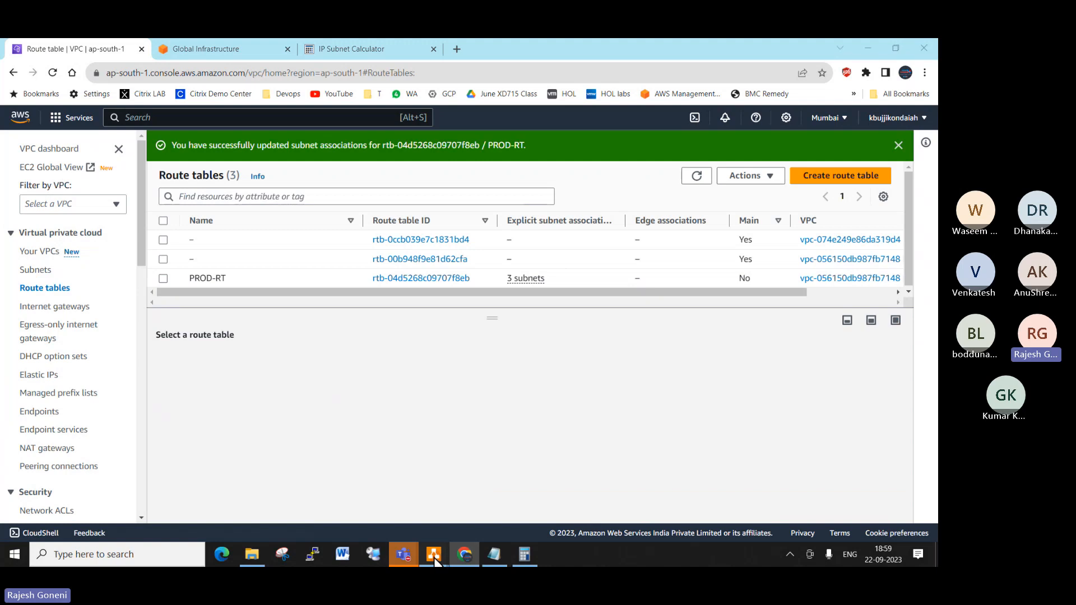
Step: Return to the VPC.drawio diagram and draw a connector from the Route Table shape to the bottom of the 192.168.10.0/24 subnet box
{"action": "mouse_move", "coordinate": [435, 560]}
{"action": "left_click", "coordinate": [396, 511]}
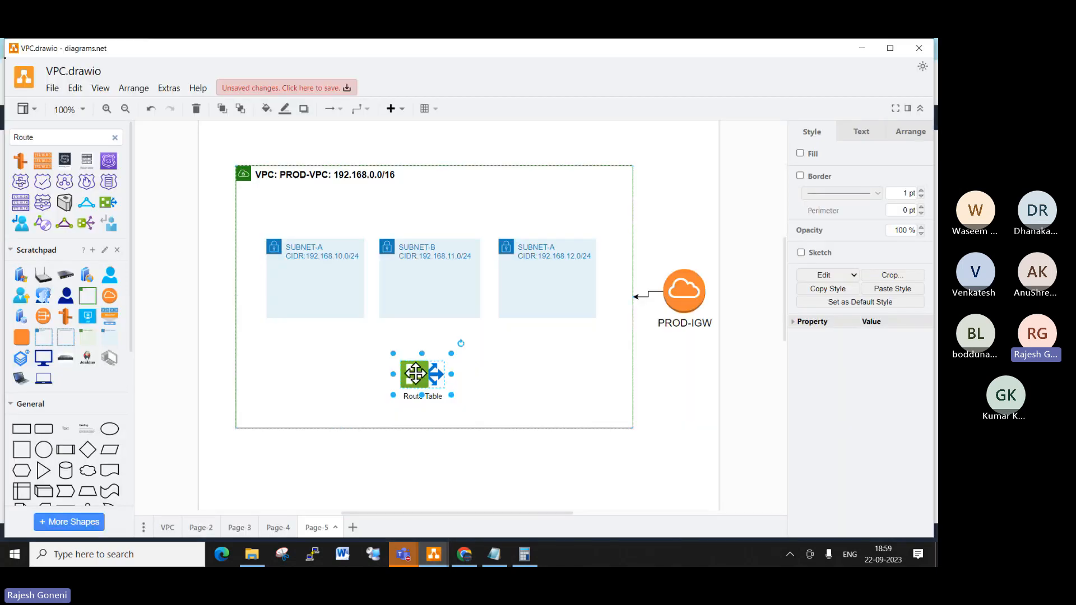
{"action": "left_click", "coordinate": [377, 389]}
{"action": "left_click_drag", "start_coordinate": [369, 372], "coordinate": [309, 317]}
Step: Draw connectors from the Route Table shape to the bottom edges of SUBNET-B and the 192.168.12.0/24 subnet box
{"action": "left_click", "coordinate": [416, 371]}
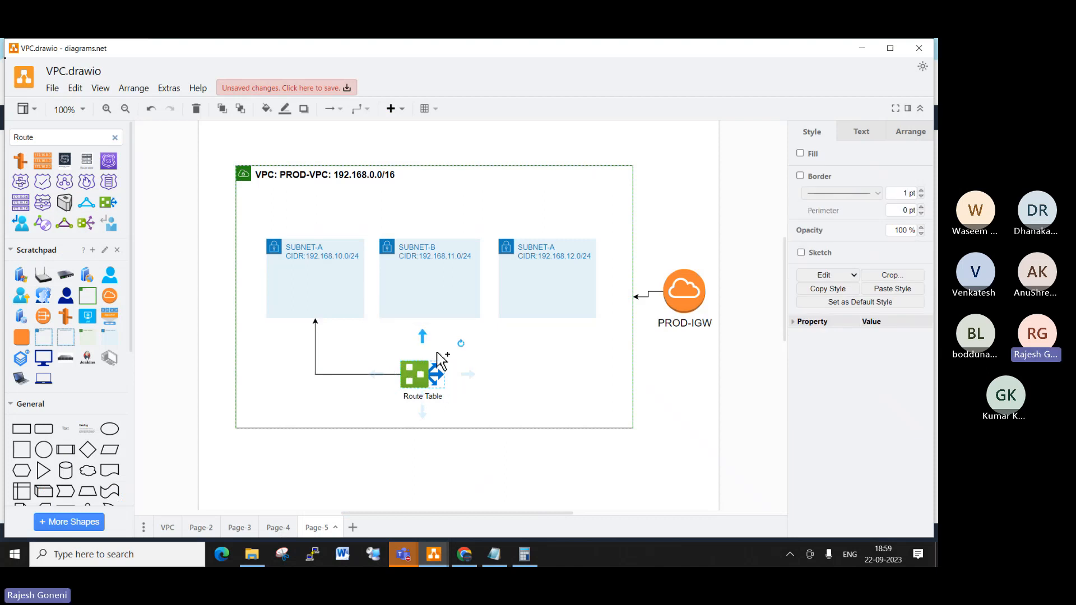
{"action": "left_click", "coordinate": [451, 381]}
{"action": "left_click", "coordinate": [424, 361]}
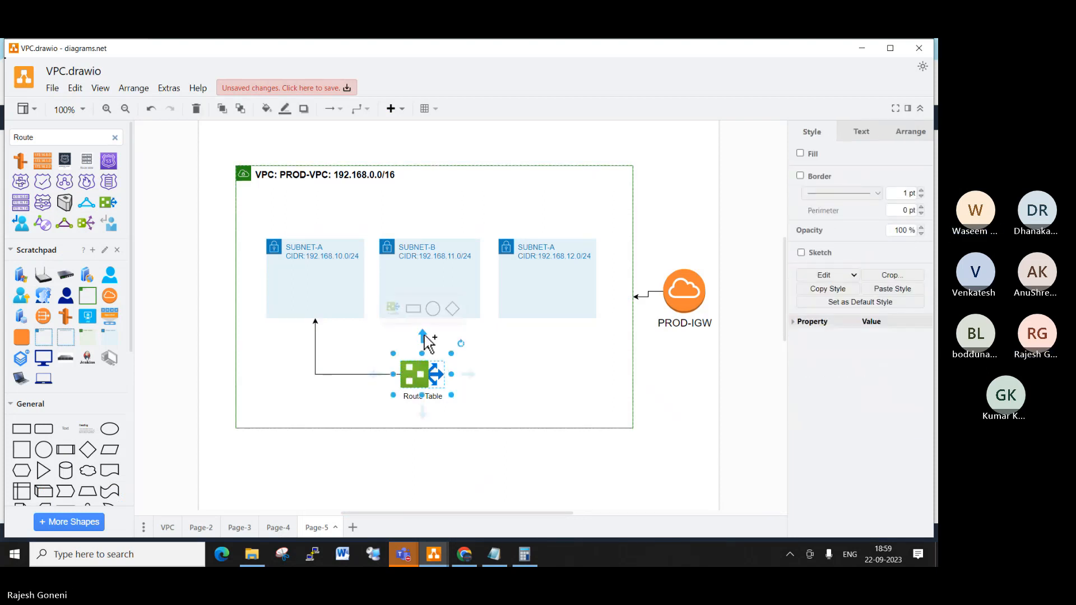
{"action": "left_click", "coordinate": [546, 366]}
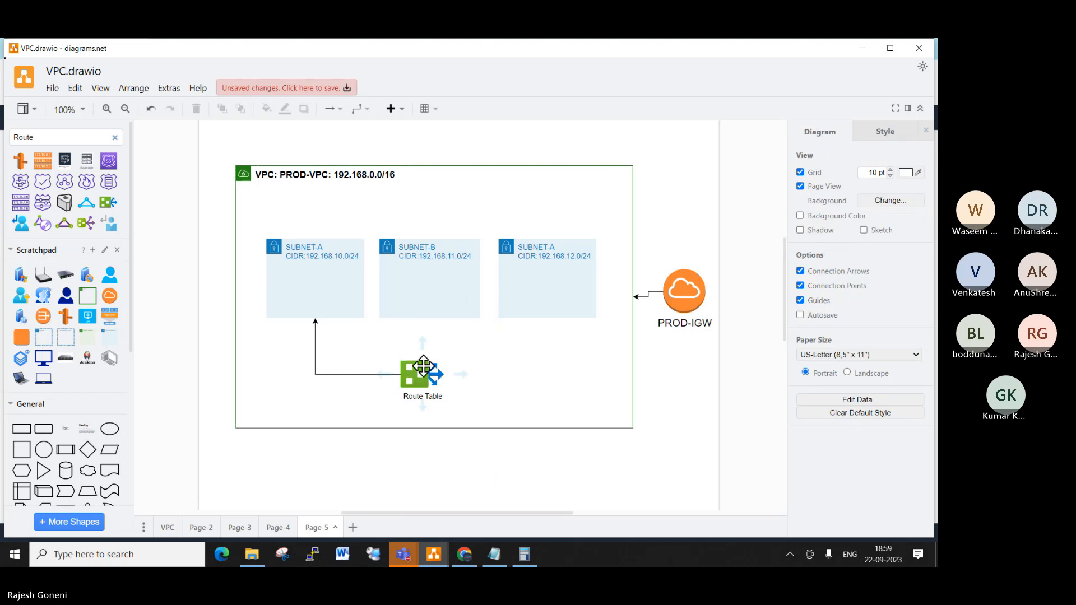
{"action": "left_click", "coordinate": [423, 365]}
{"action": "left_click_drag", "start_coordinate": [423, 343], "coordinate": [426, 317]}
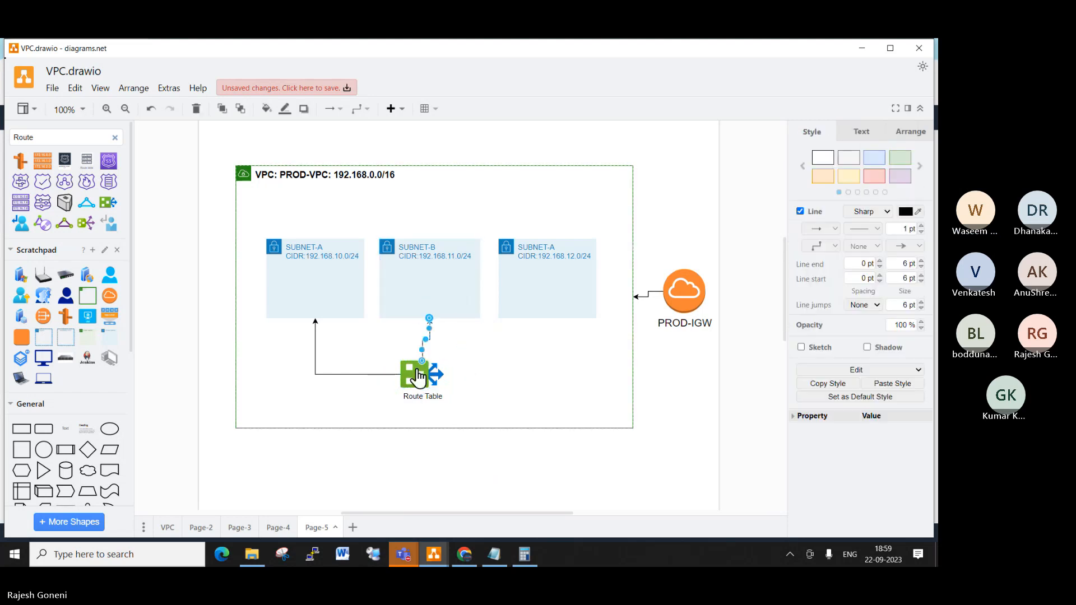
{"action": "left_click", "coordinate": [417, 376]}
{"action": "left_click_drag", "start_coordinate": [436, 374], "coordinate": [560, 308]}
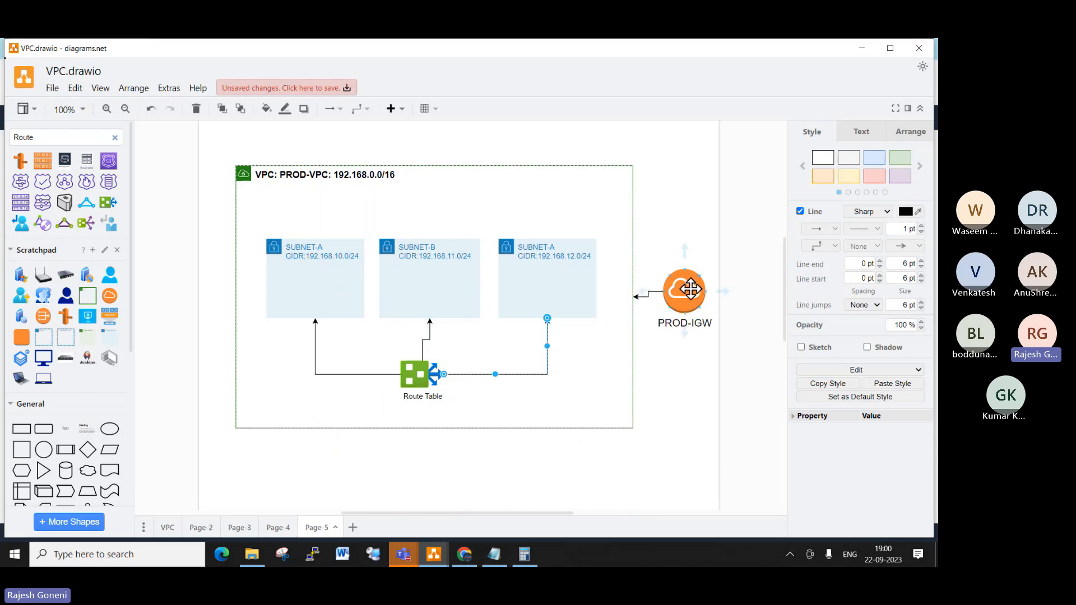
Step: Draw a straight downward connector from the bottom of the Route Table shape to the lower border of the PROD-VPC box
{"action": "left_click", "coordinate": [421, 393]}
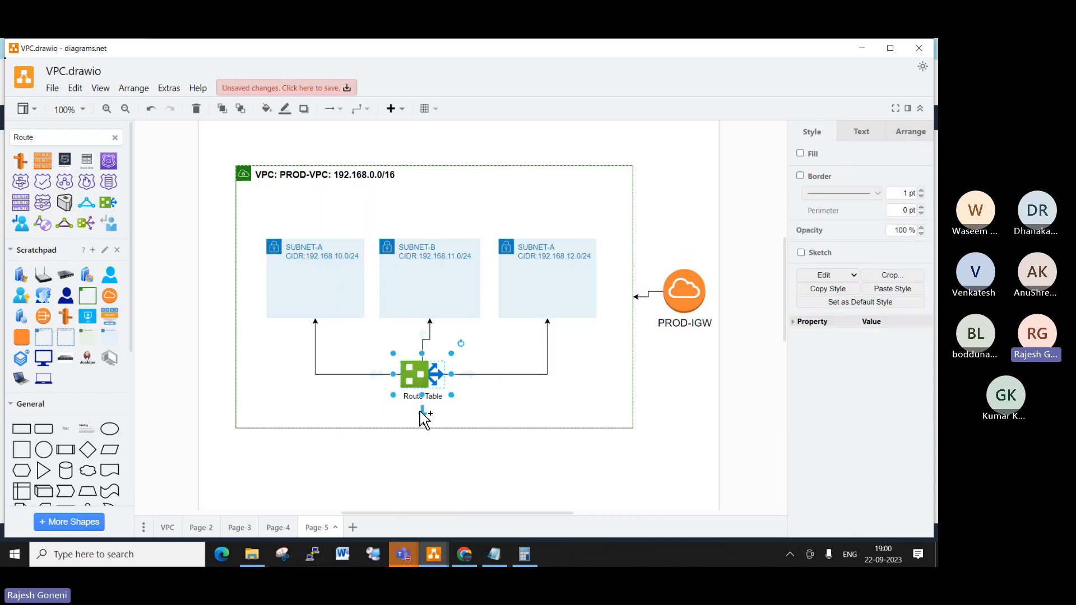
{"action": "left_click_drag", "start_coordinate": [420, 413], "coordinate": [393, 425]}
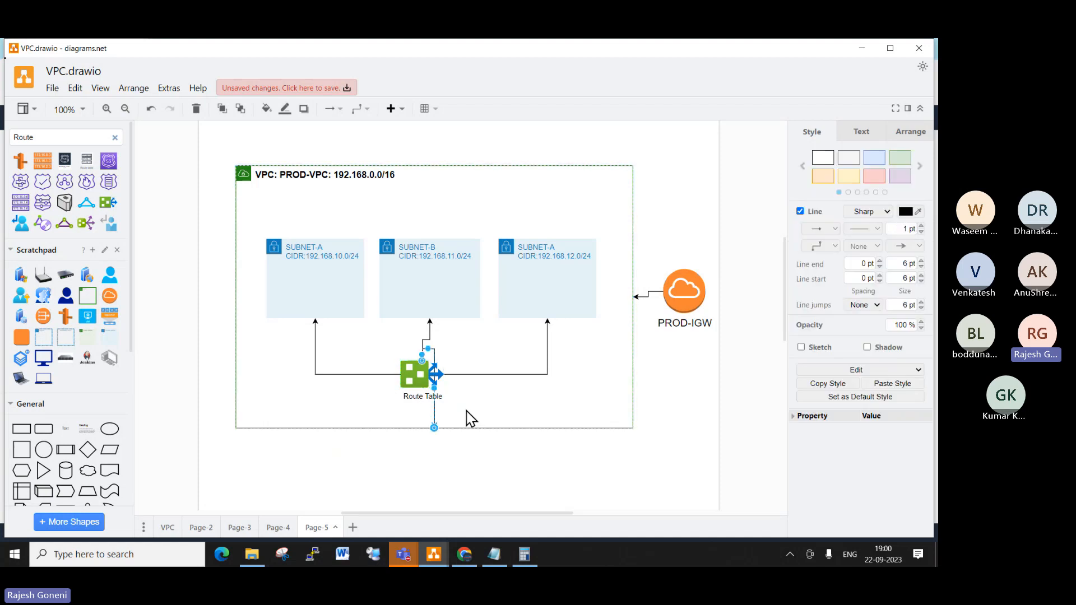
{"action": "left_click_drag", "start_coordinate": [428, 348], "coordinate": [423, 375]}
{"action": "left_click", "coordinate": [459, 462]}
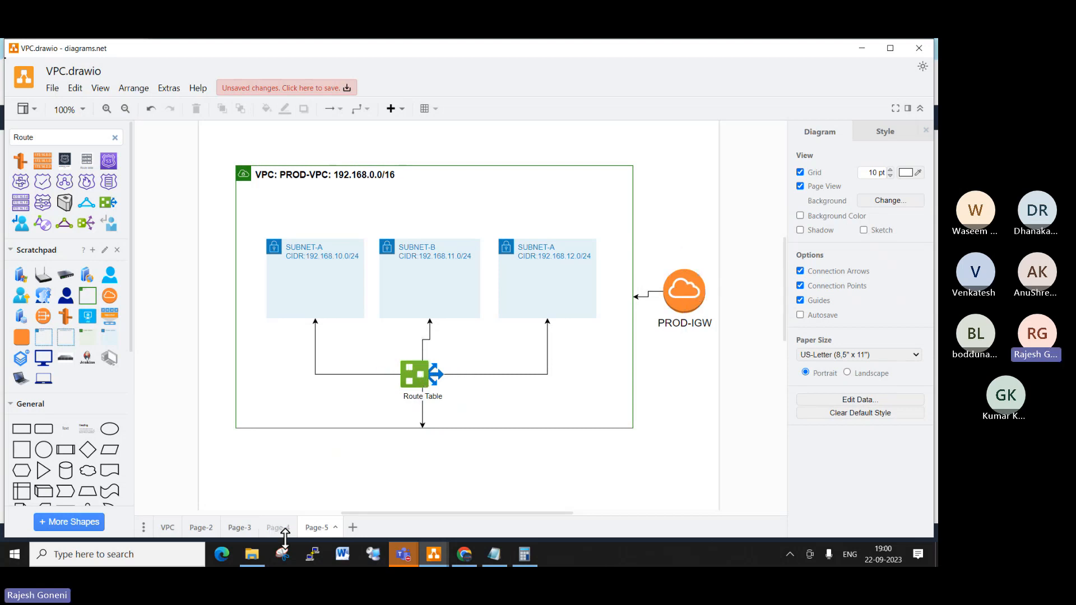
Step: Switch to the AWS console, open PROD-RT's routes for editing and add an empty route
{"action": "left_click", "coordinate": [463, 549]}
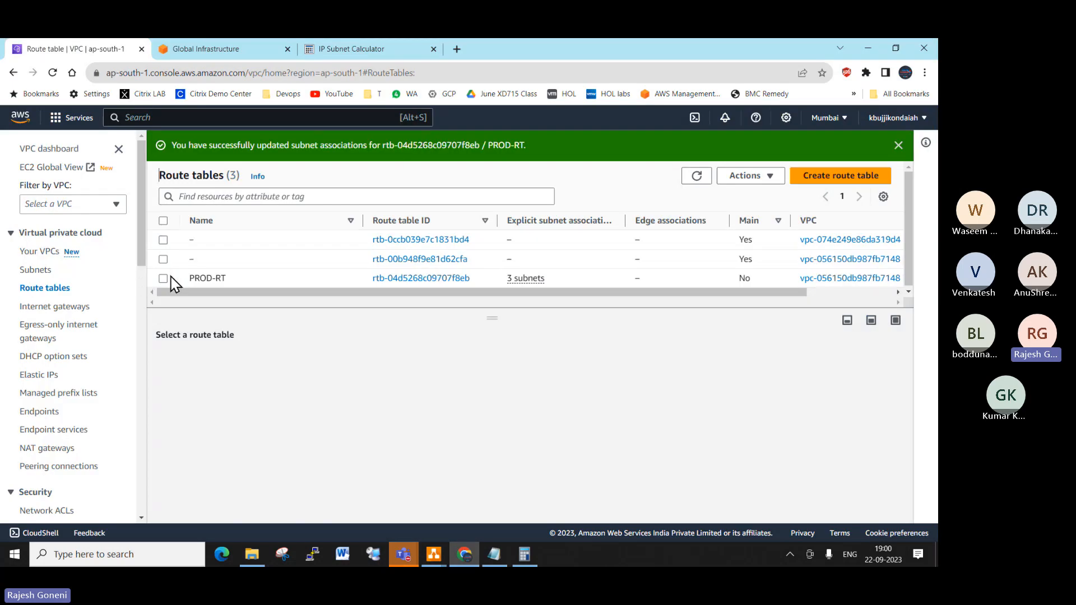
{"action": "left_click", "coordinate": [163, 278]}
{"action": "left_click", "coordinate": [235, 364]}
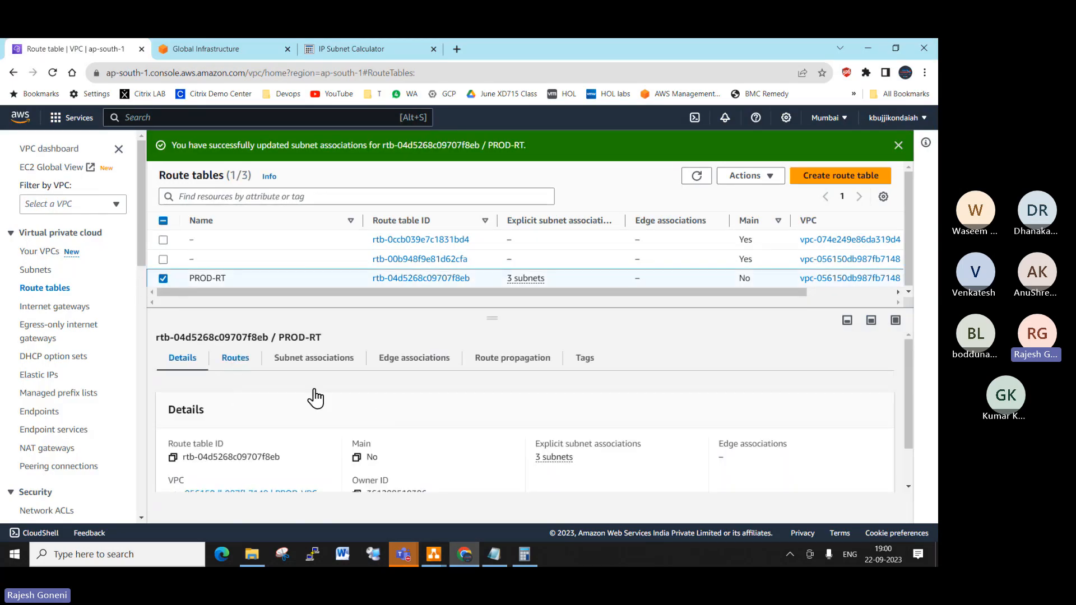
{"action": "left_click", "coordinate": [834, 400]}
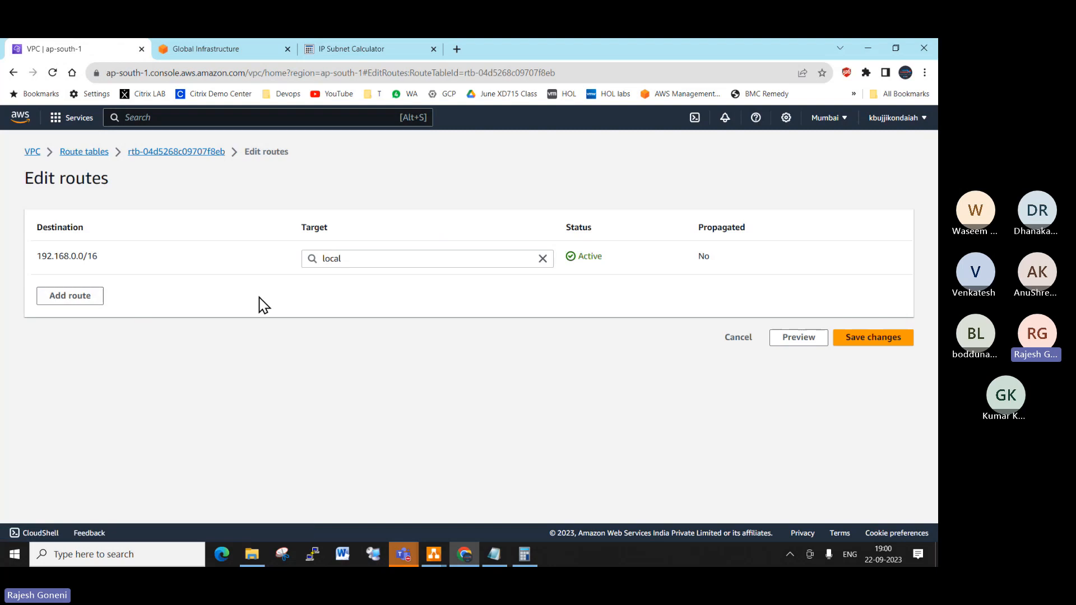
{"action": "left_click", "coordinate": [91, 296]}
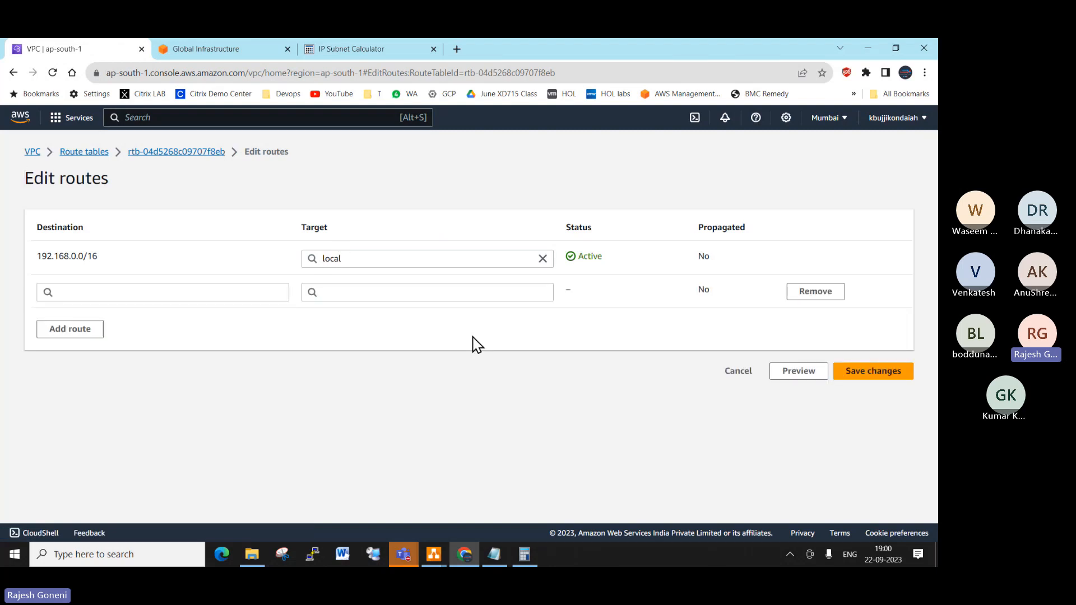
Step: Target the new route at internet gateway igw-0eab4ae79dbe64a28 with destination 0.0.0.0/0 and save the route changes
{"action": "left_click", "coordinate": [379, 293]}
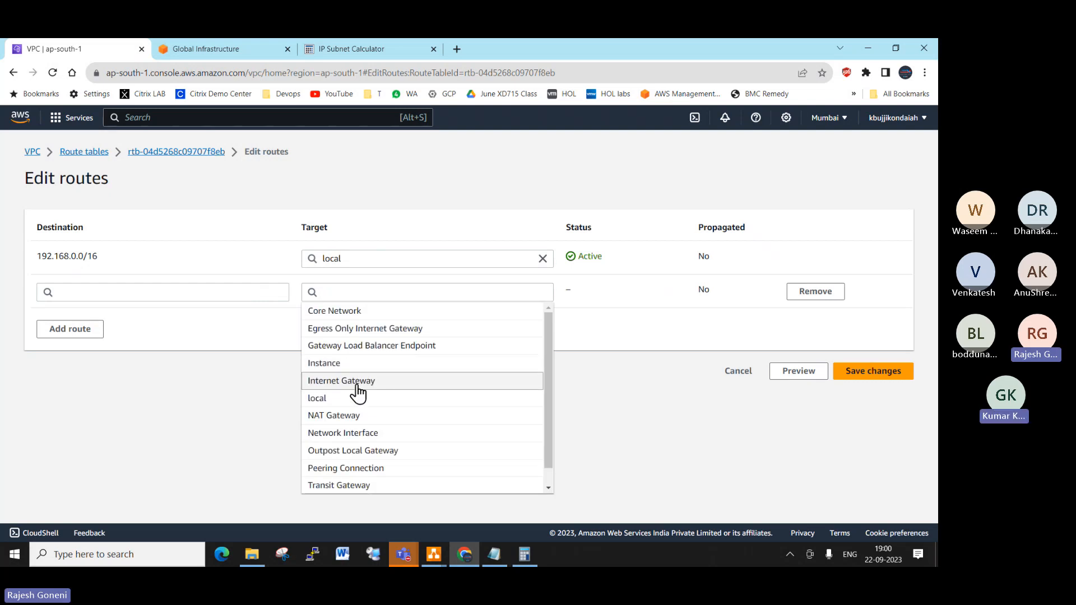
{"action": "left_click", "coordinate": [354, 378]}
{"action": "left_click", "coordinate": [379, 311]}
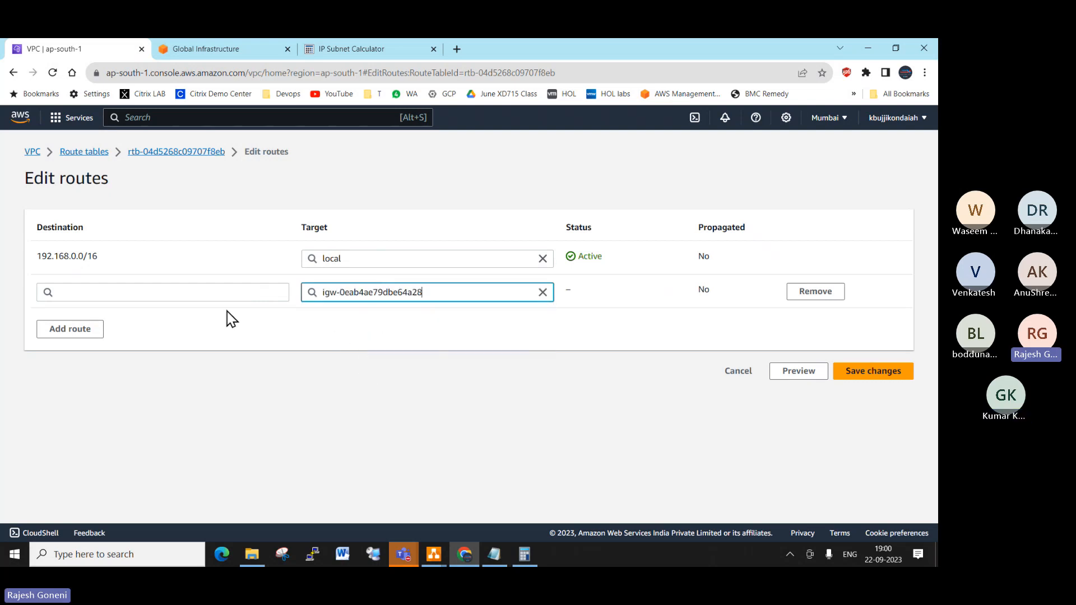
{"action": "left_click", "coordinate": [203, 292]}
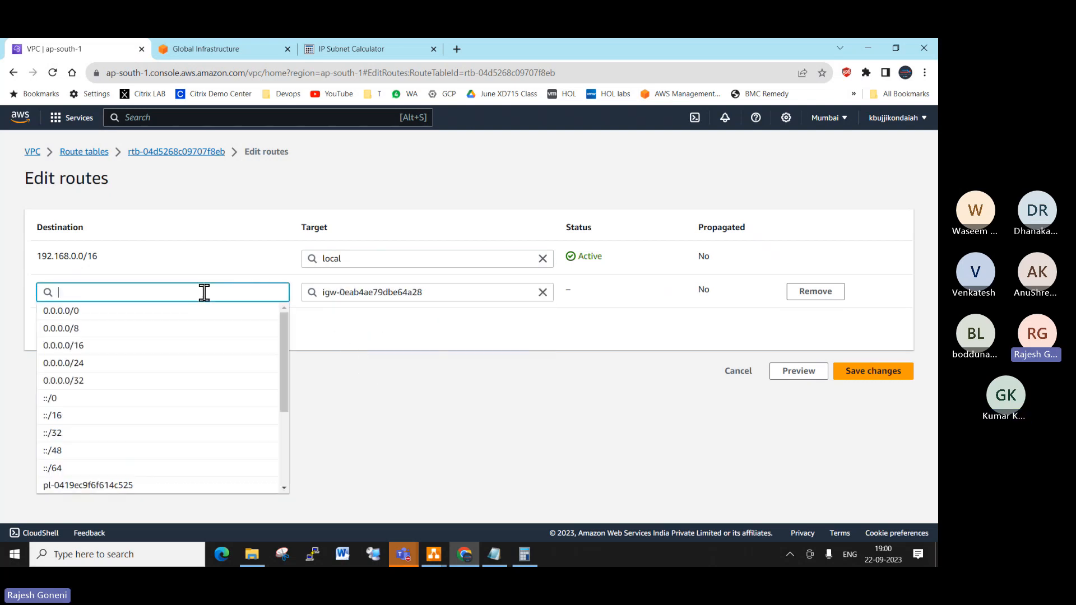
{"action": "left_click", "coordinate": [157, 312]}
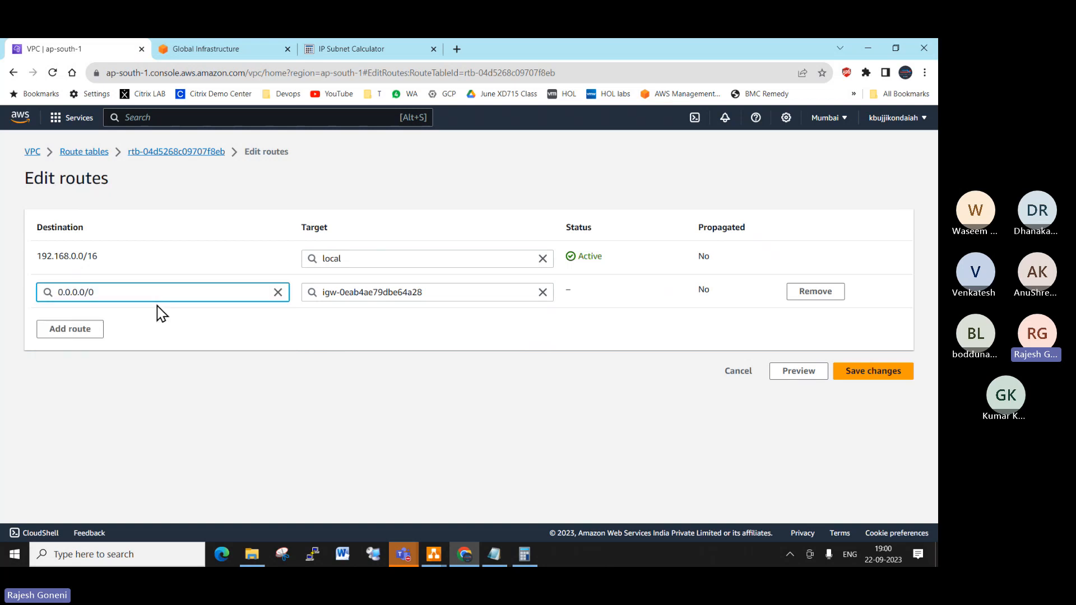
{"action": "left_click", "coordinate": [863, 372]}
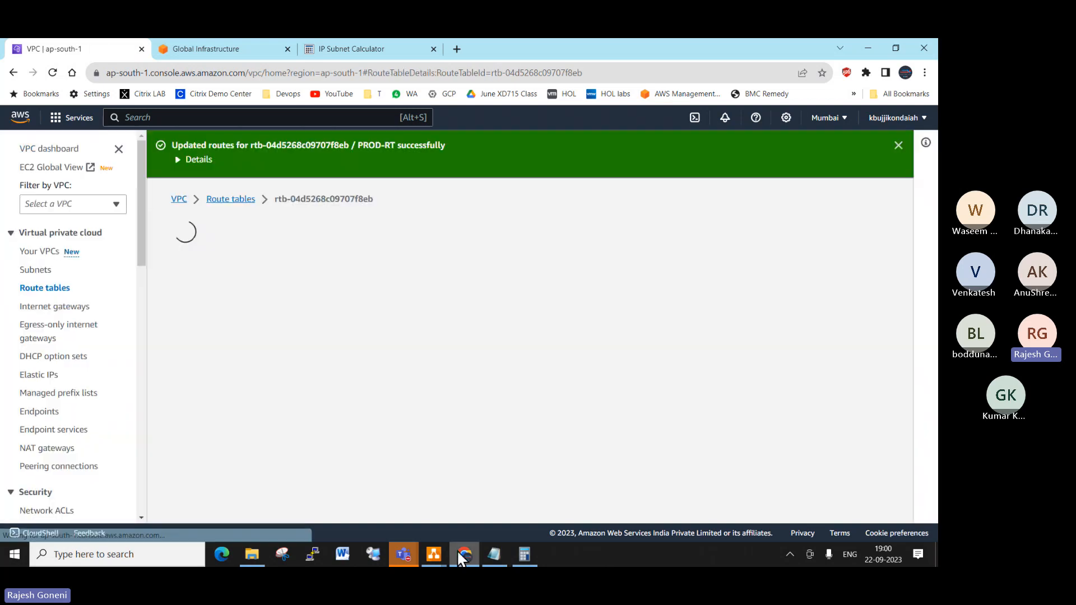
Step: Return to the VPC.drawio diagram, draw a connector from the bottom of the Route Table shape to PROD-IGW and label it 0.0.0.0/0
{"action": "mouse_move", "coordinate": [439, 547]}
{"action": "left_click", "coordinate": [384, 501]}
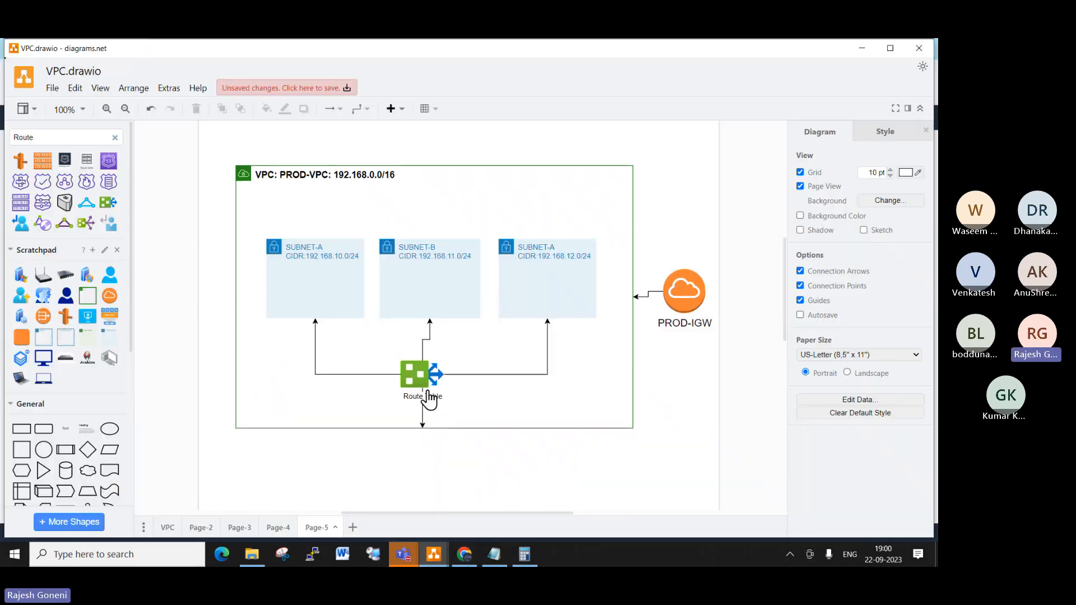
{"action": "left_click", "coordinate": [417, 374]}
{"action": "left_click_drag", "start_coordinate": [469, 377], "coordinate": [683, 309]}
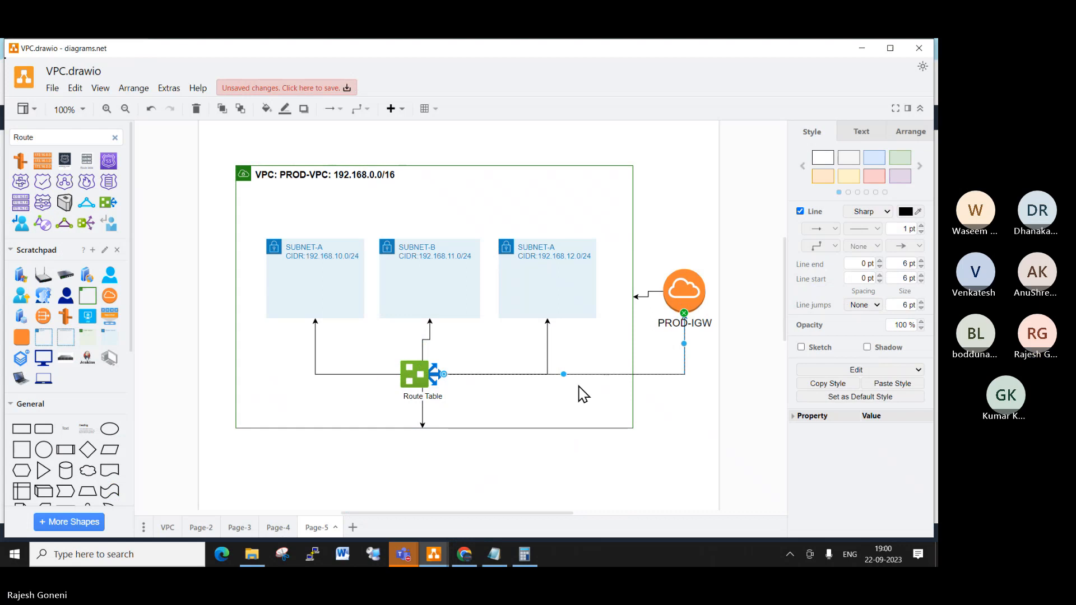
{"action": "left_click_drag", "start_coordinate": [563, 374], "coordinate": [566, 402]}
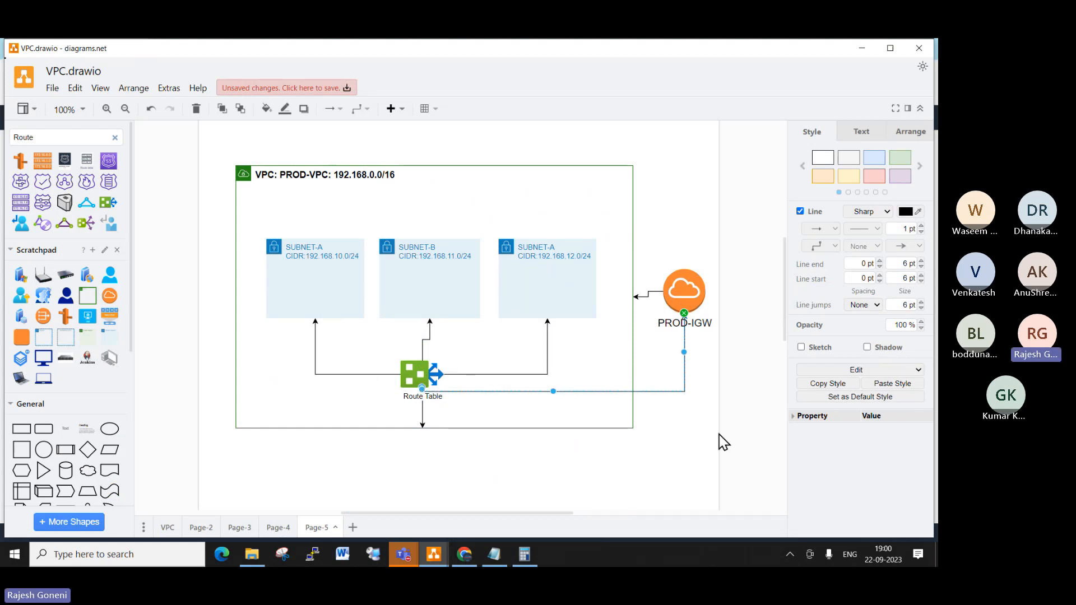
{"action": "left_click", "coordinate": [687, 438]}
{"action": "double_click", "coordinate": [567, 391]}
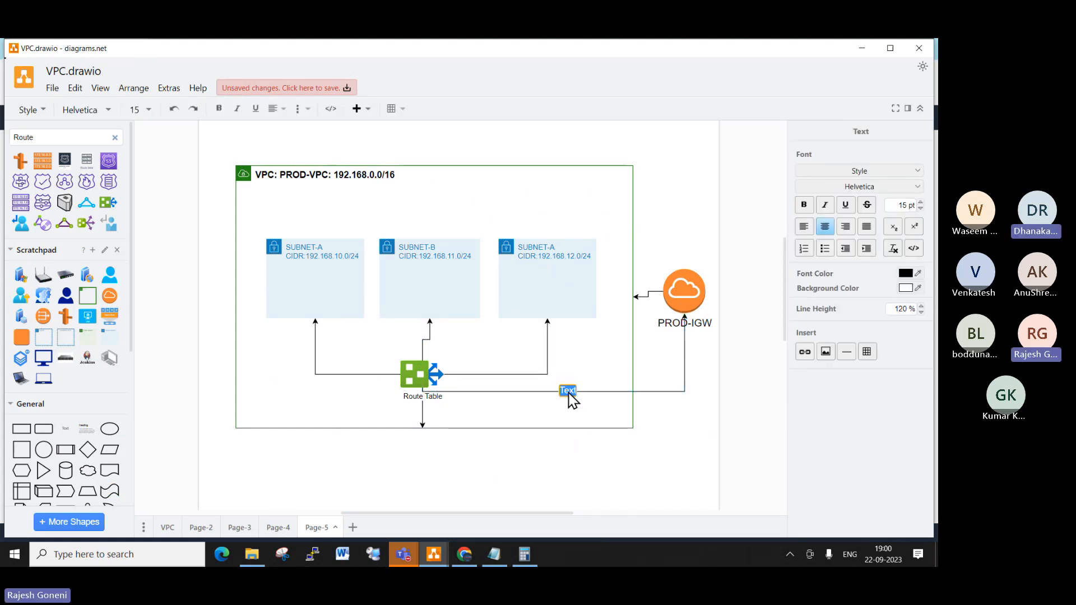
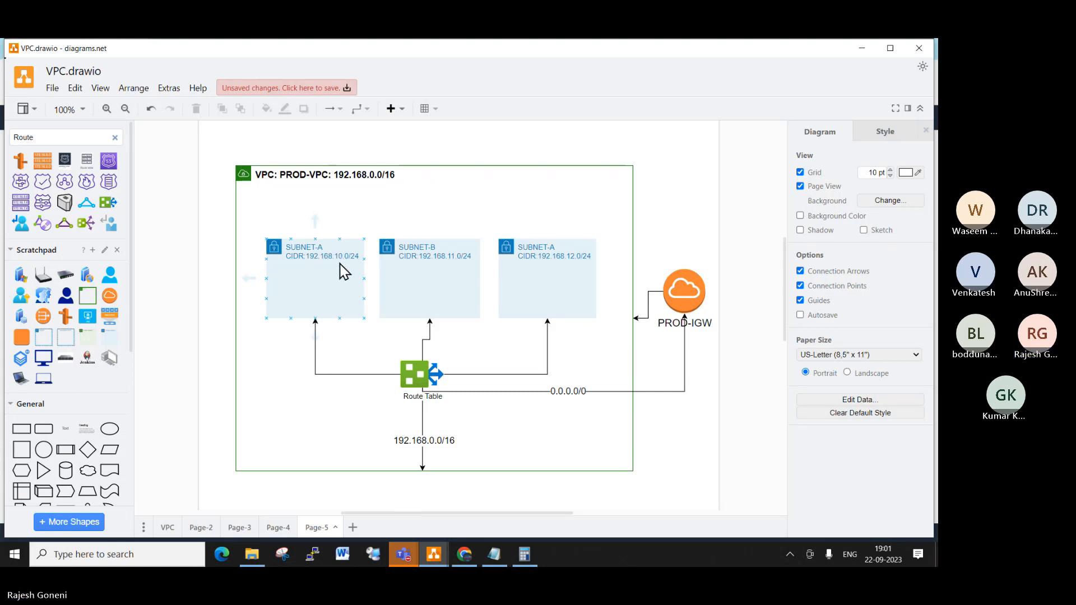
Step: Compare PROD-RT's routes in the AWS console with the diagram and return to the VPC.drawio page
{"action": "left_click", "coordinate": [465, 556]}
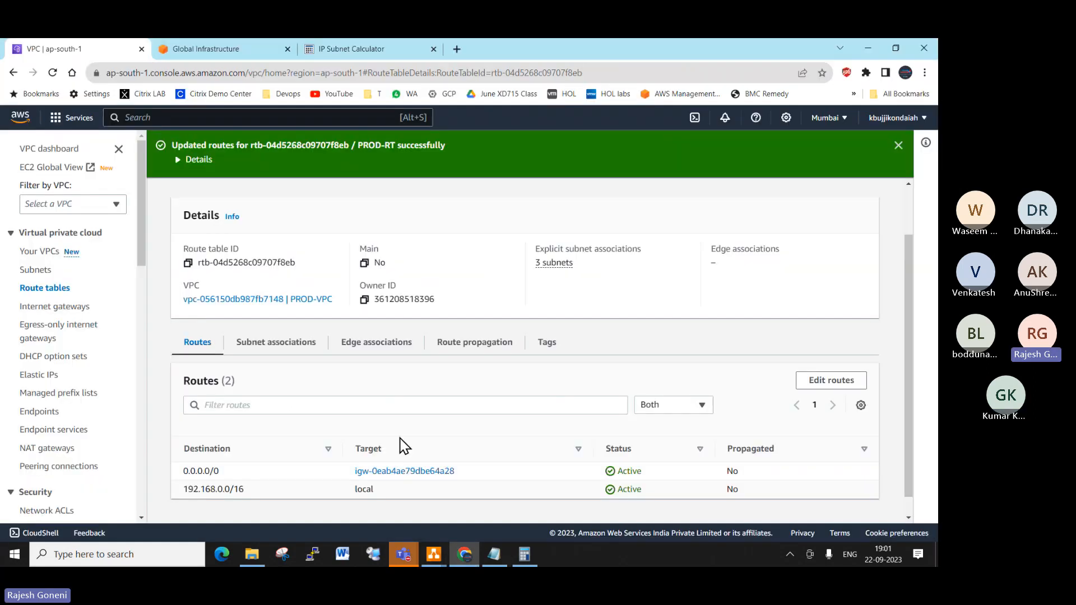
{"action": "left_click", "coordinate": [467, 551]}
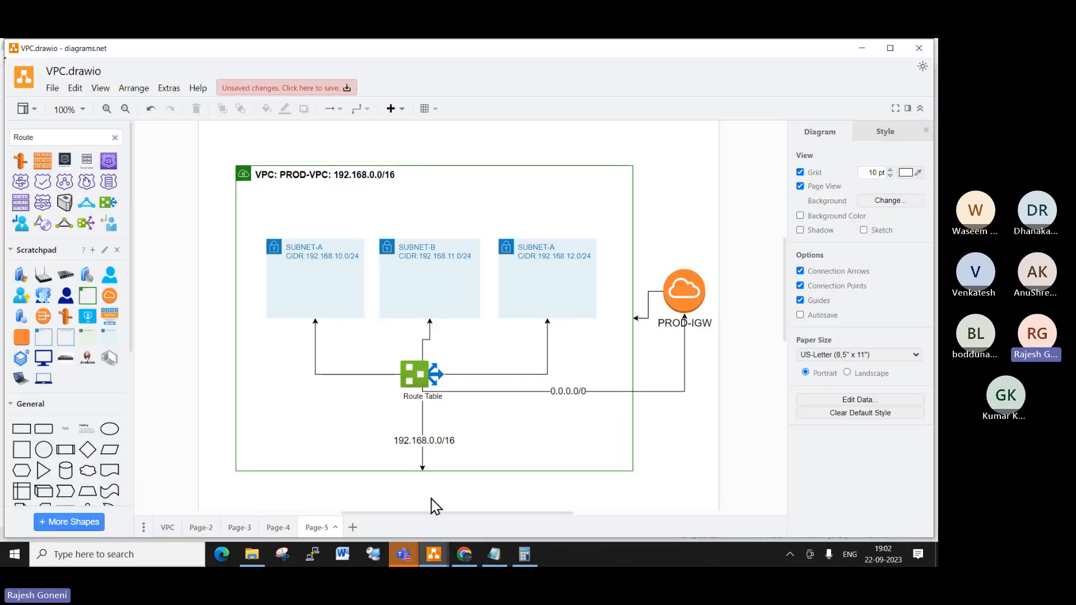
Step: Switch to the AWS console in Chrome, duplicate its tab and start a new EC2 instance launch in the copy
{"action": "left_click", "coordinate": [464, 556]}
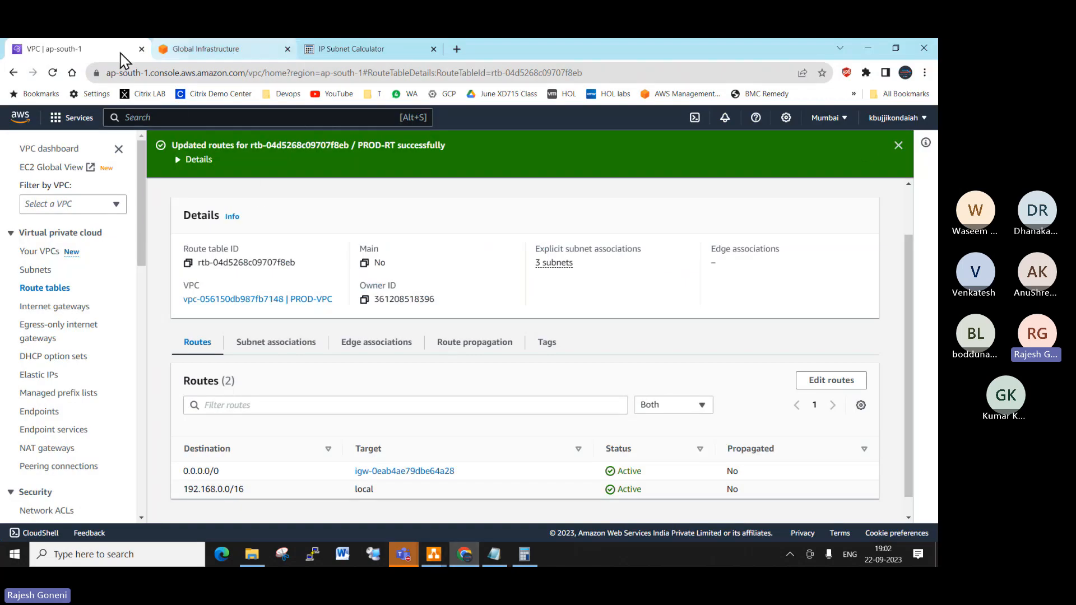
{"action": "right_click", "coordinate": [91, 52]}
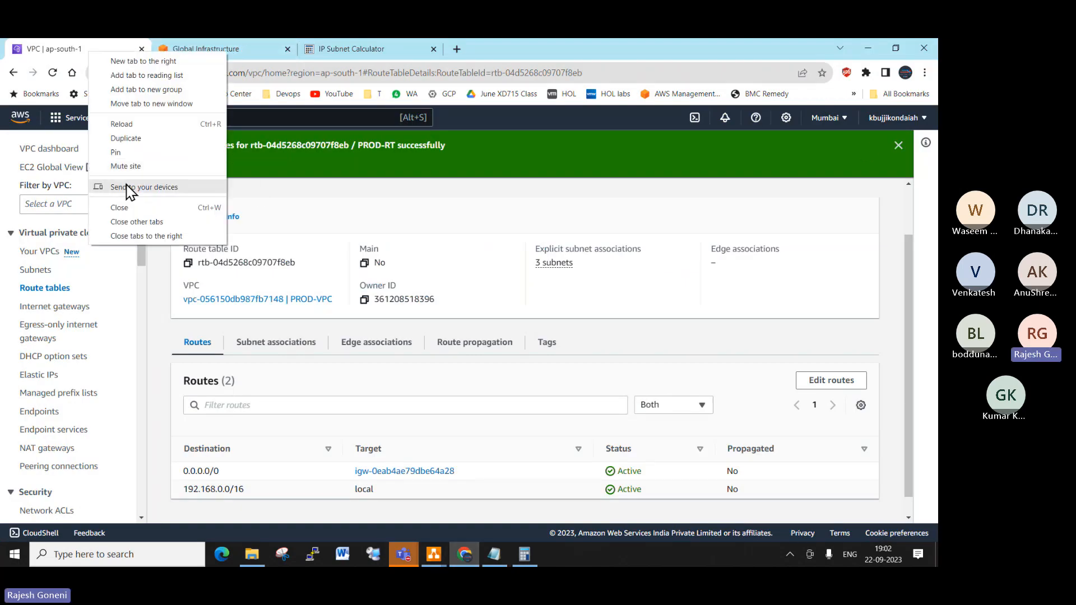
{"action": "left_click", "coordinate": [137, 138]}
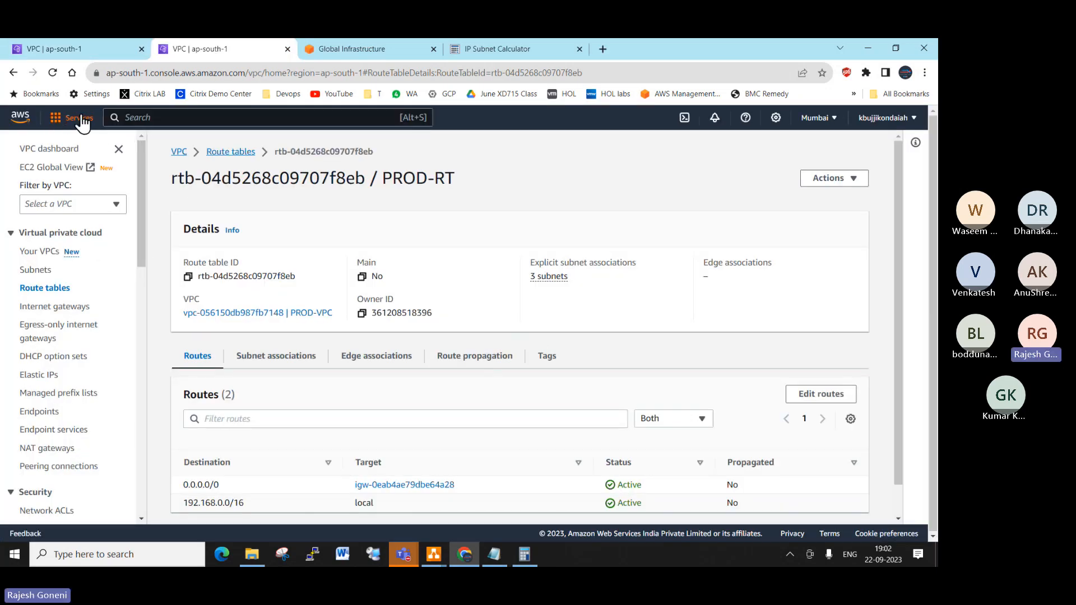
{"action": "left_click", "coordinate": [83, 123]}
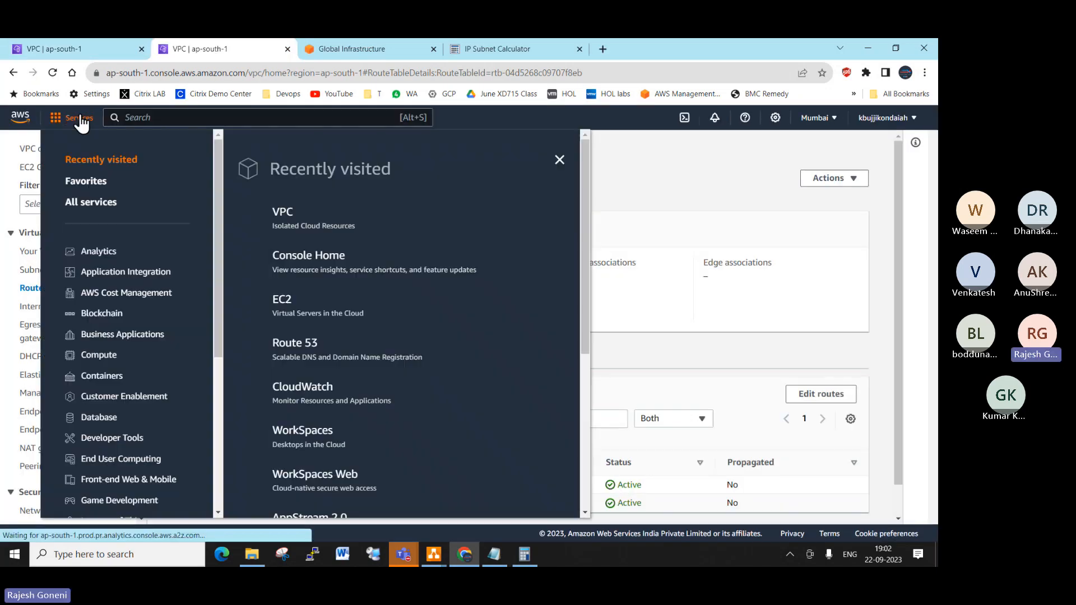
{"action": "left_click", "coordinate": [282, 299]}
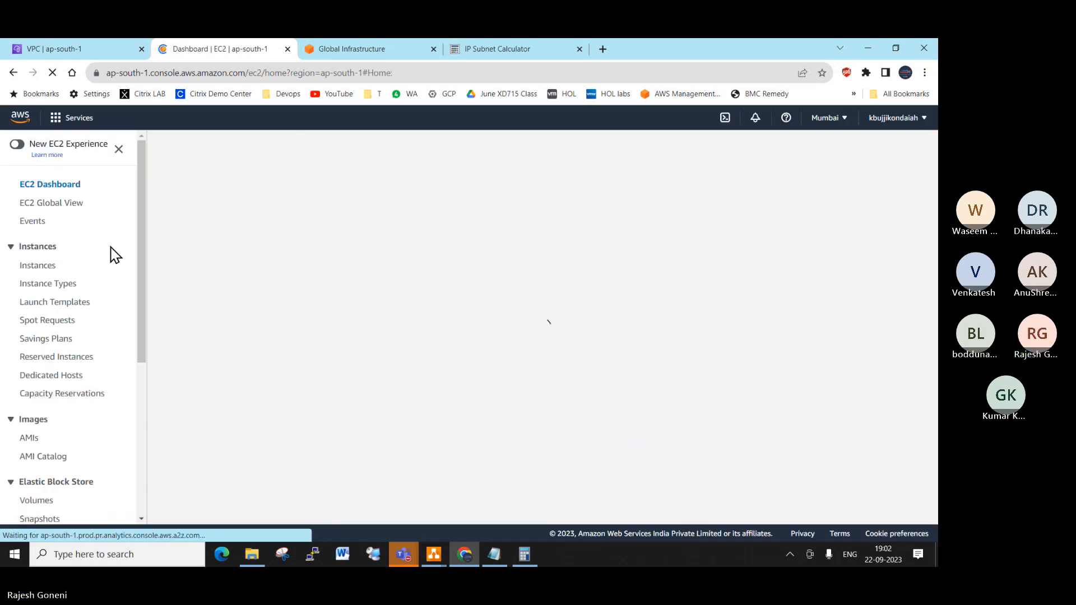
{"action": "left_click", "coordinate": [35, 265]}
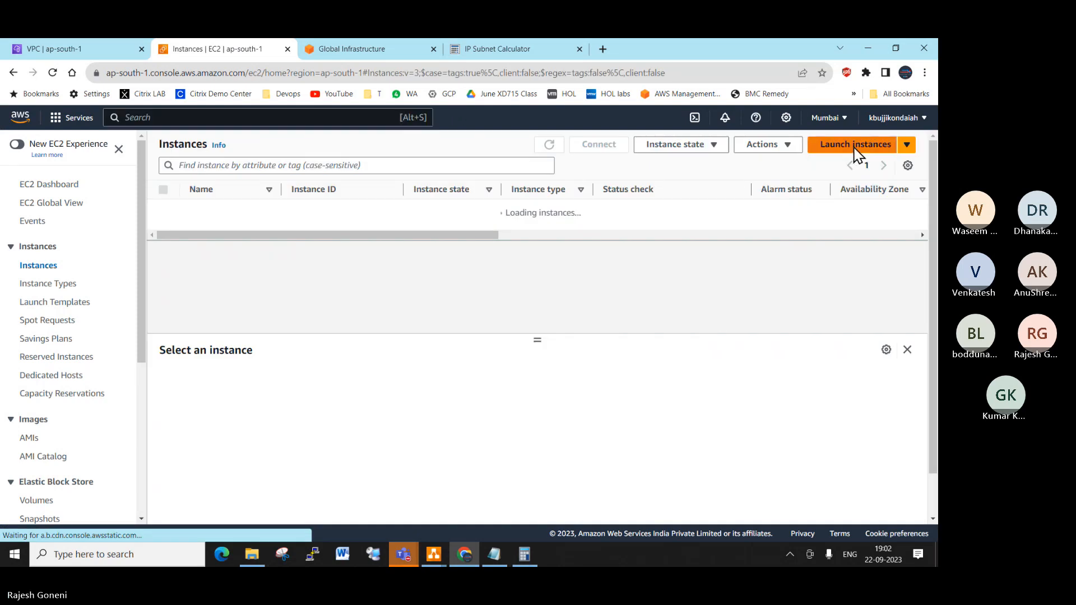
{"action": "left_click", "coordinate": [854, 150]}
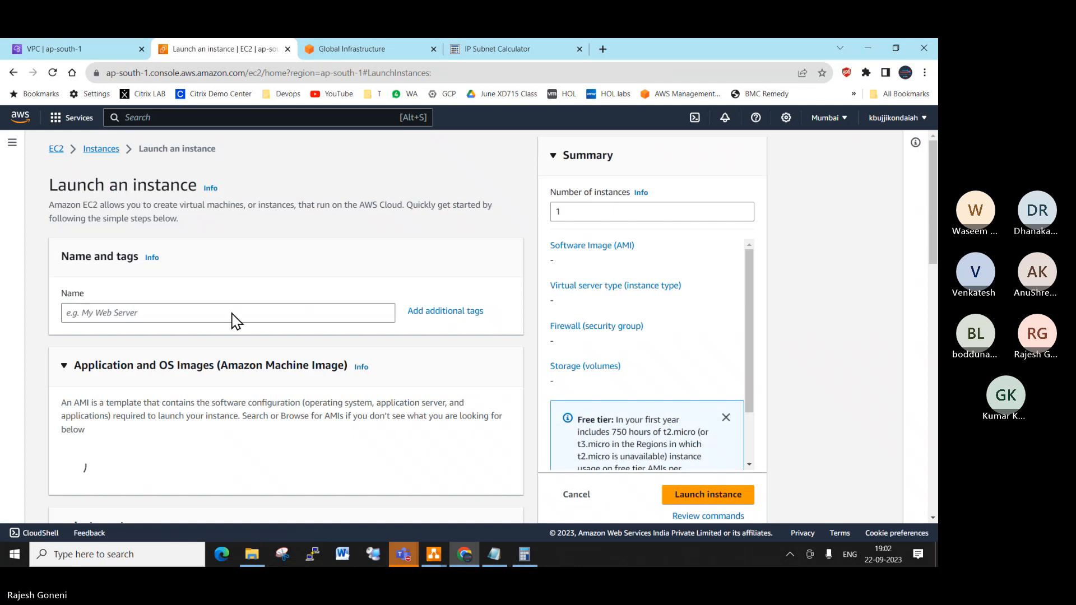
Step: Name the instance PROD-SERVER-1 and choose the Windows quick-start image
{"action": "left_click", "coordinate": [176, 314]}
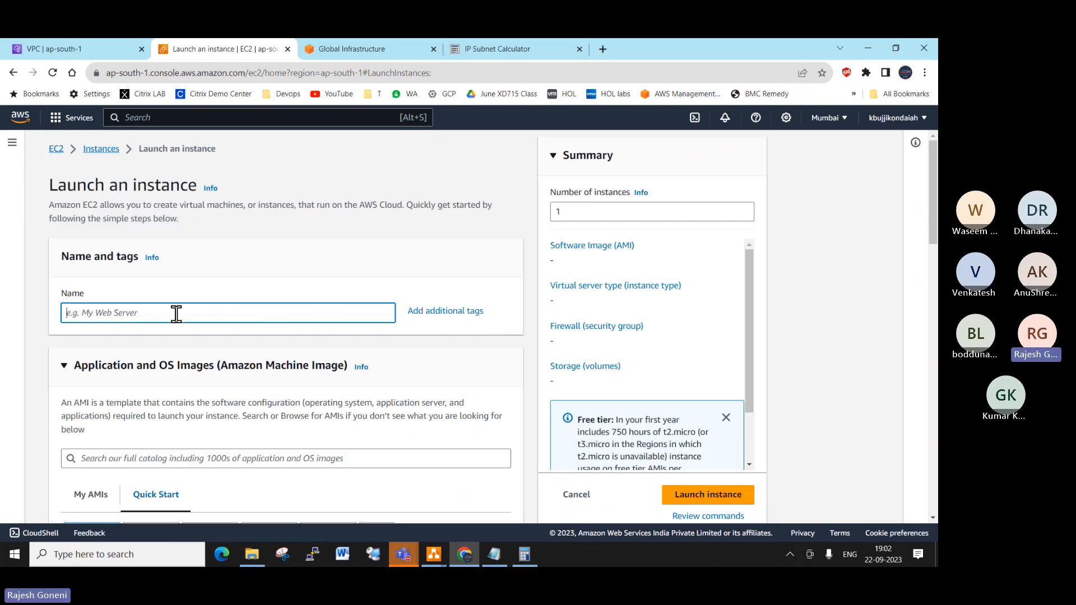
{"action": "type", "text": "PROD-SERVER-"}
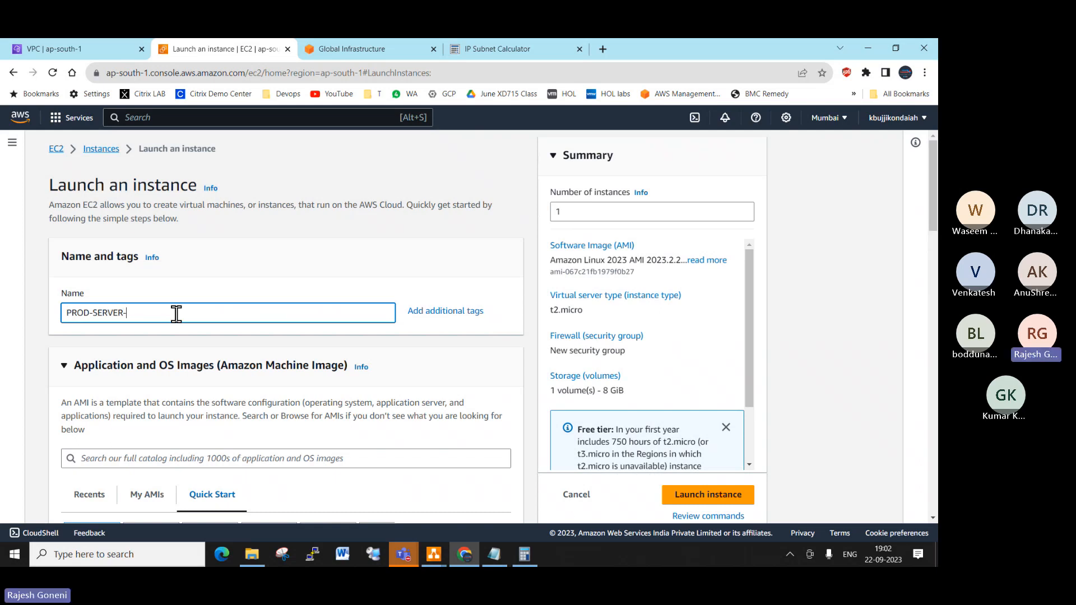
{"action": "type", "text": "1"}
{"action": "scroll", "coordinate": [185, 322], "scroll_direction": "down", "scroll_amount": 3}
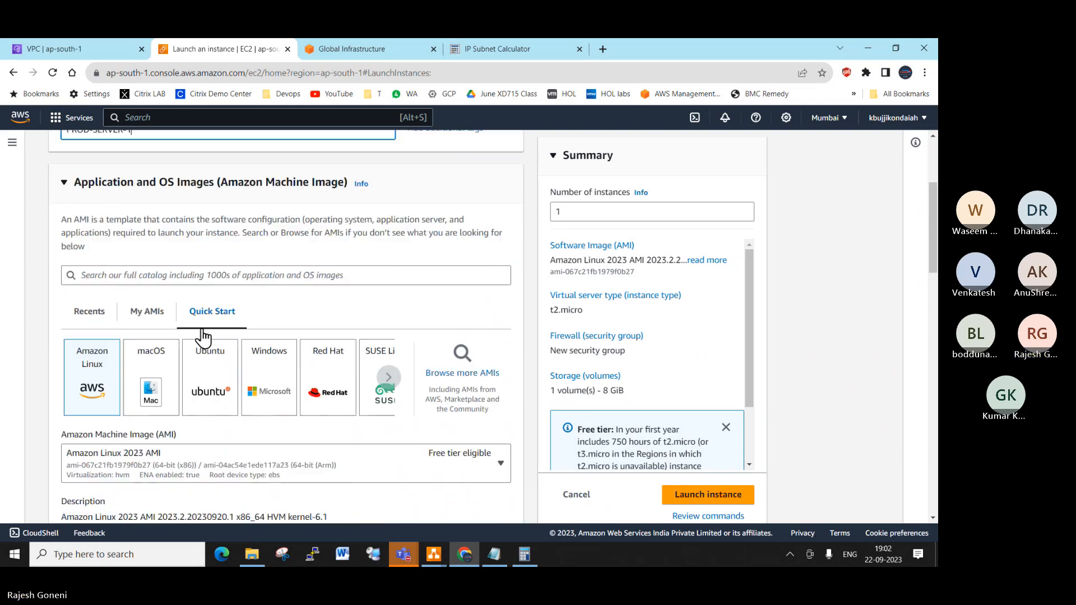
{"action": "left_click", "coordinate": [273, 393]}
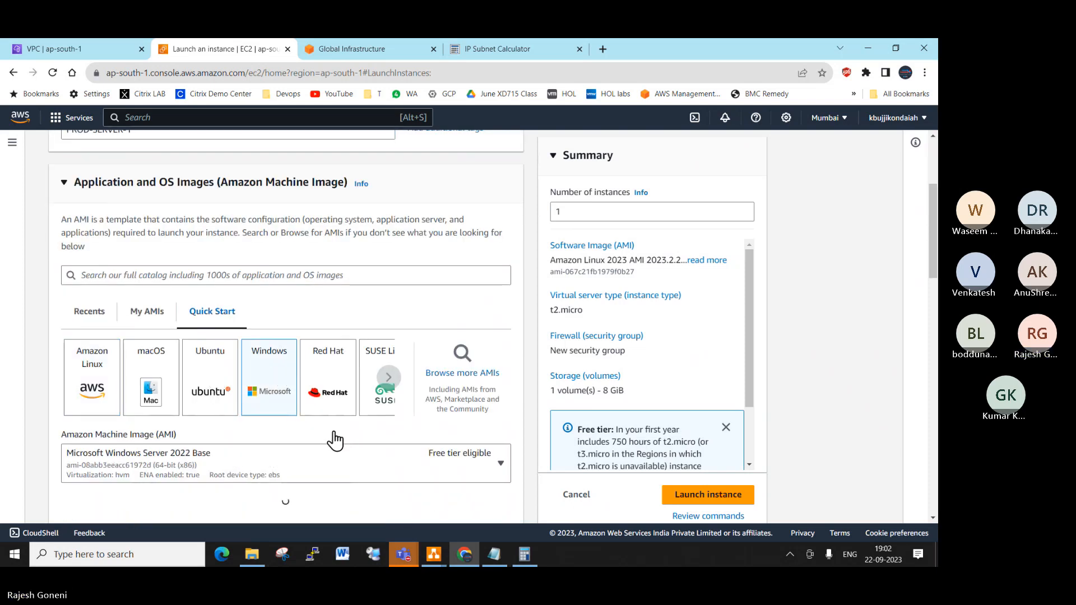
Step: Choose the existing Mumbai Windows key pair as the instance's login key pair
{"action": "scroll", "coordinate": [353, 432], "scroll_direction": "down", "scroll_amount": 6}
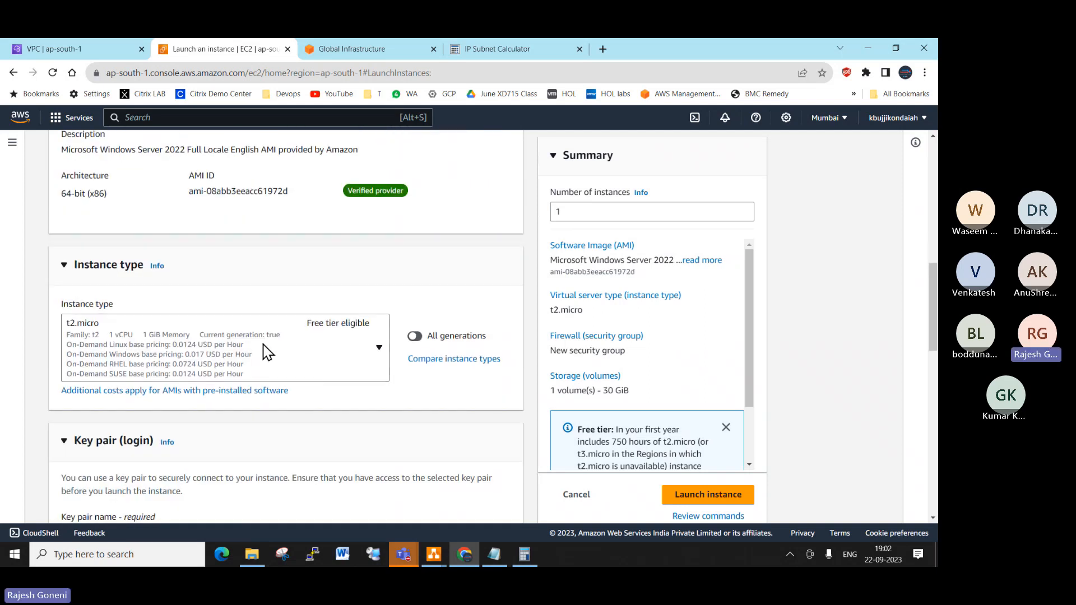
{"action": "scroll", "coordinate": [268, 352], "scroll_direction": "down", "scroll_amount": 3}
{"action": "left_click", "coordinate": [358, 354]}
{"action": "scroll", "coordinate": [253, 419], "scroll_direction": "down", "scroll_amount": 2}
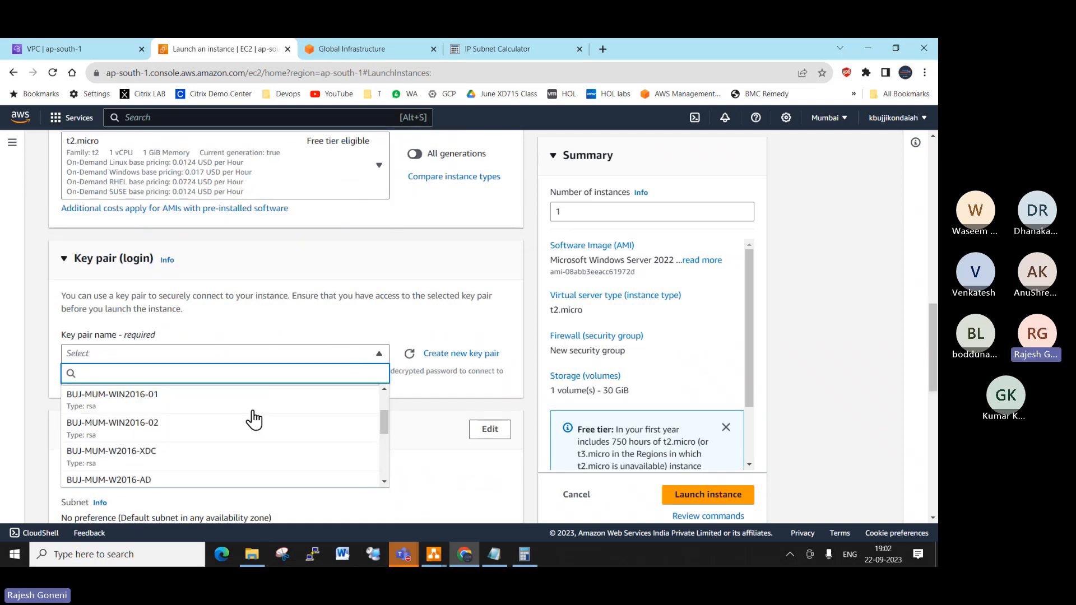
{"action": "scroll", "coordinate": [254, 419], "scroll_direction": "down", "scroll_amount": 2}
{"action": "scroll", "coordinate": [197, 464], "scroll_direction": "down", "scroll_amount": 1}
{"action": "left_click", "coordinate": [197, 444]}
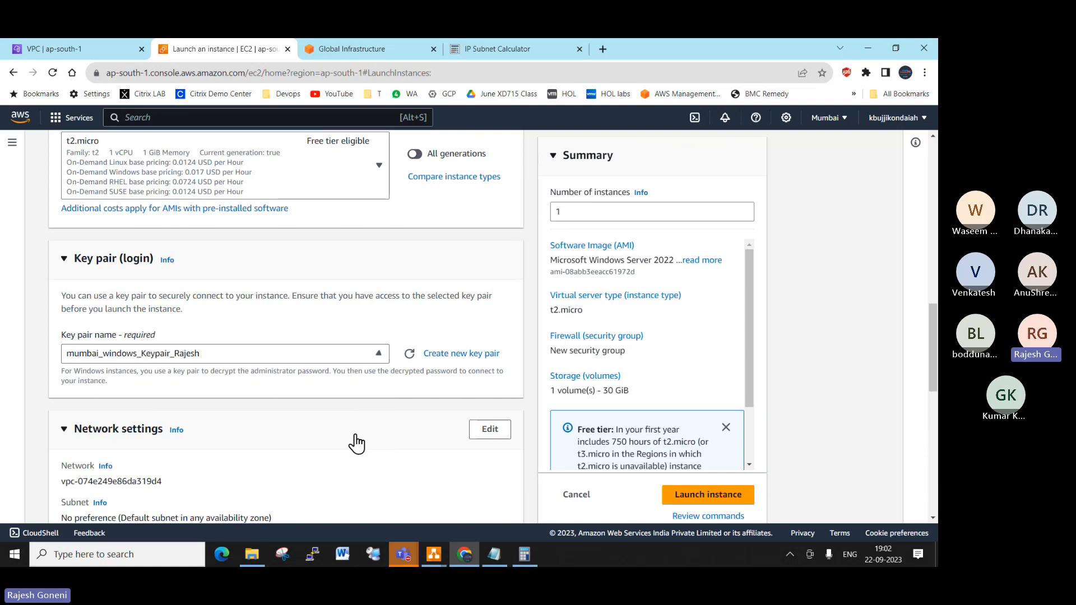
Step: Place the instance in PROD-VPC's PROD-SUBNET-A and enable auto-assignment of a public IP
{"action": "scroll", "coordinate": [372, 435], "scroll_direction": "down", "scroll_amount": 3}
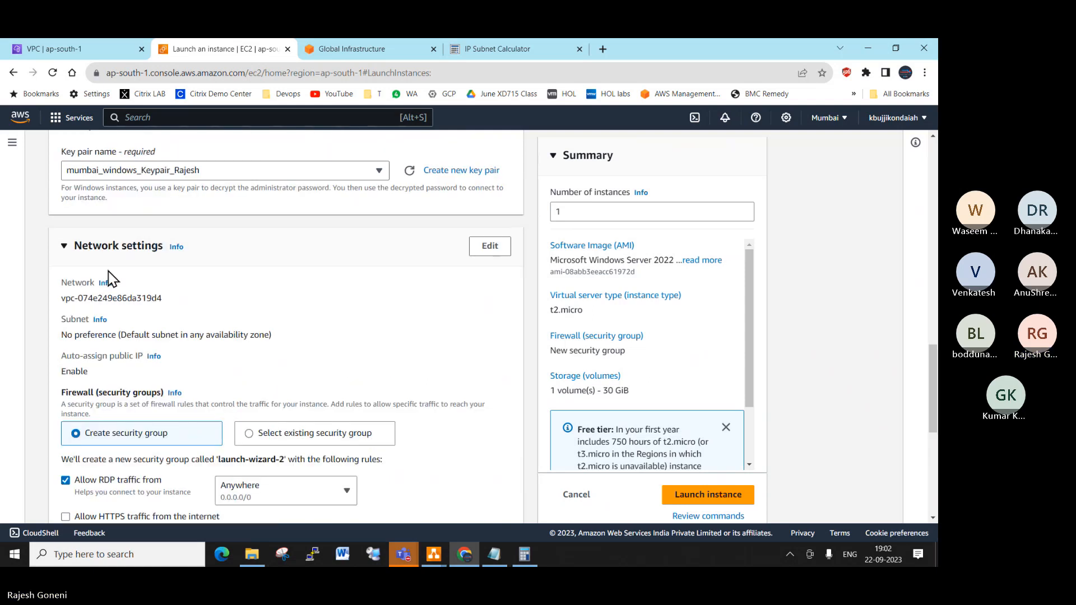
{"action": "left_click", "coordinate": [488, 253]}
{"action": "left_click", "coordinate": [377, 306]}
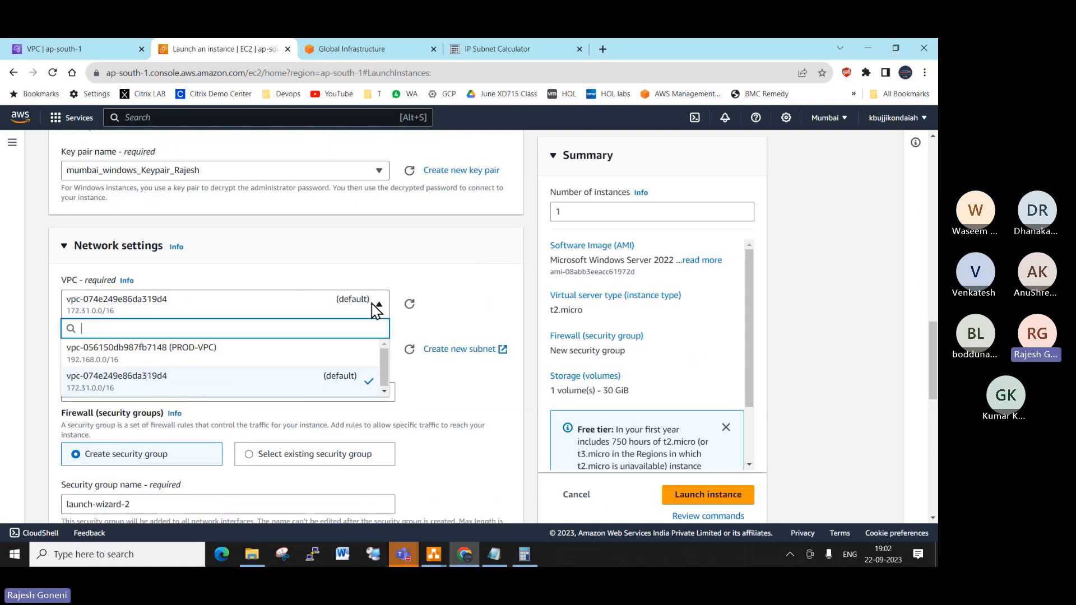
{"action": "left_click", "coordinate": [197, 350]}
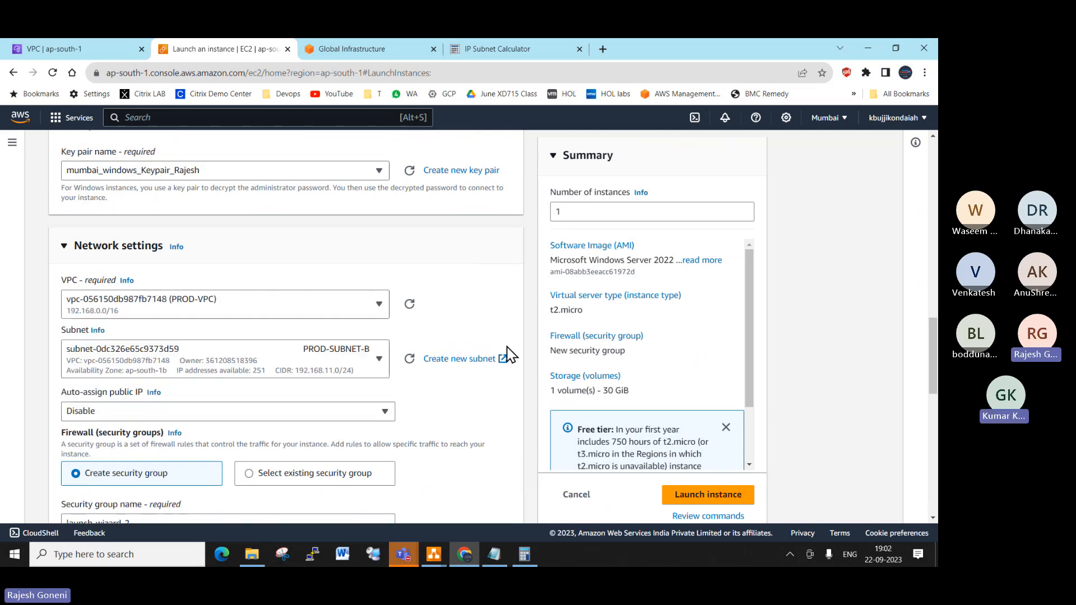
{"action": "scroll", "coordinate": [507, 354], "scroll_direction": "down", "scroll_amount": 2}
{"action": "left_click", "coordinate": [368, 237]}
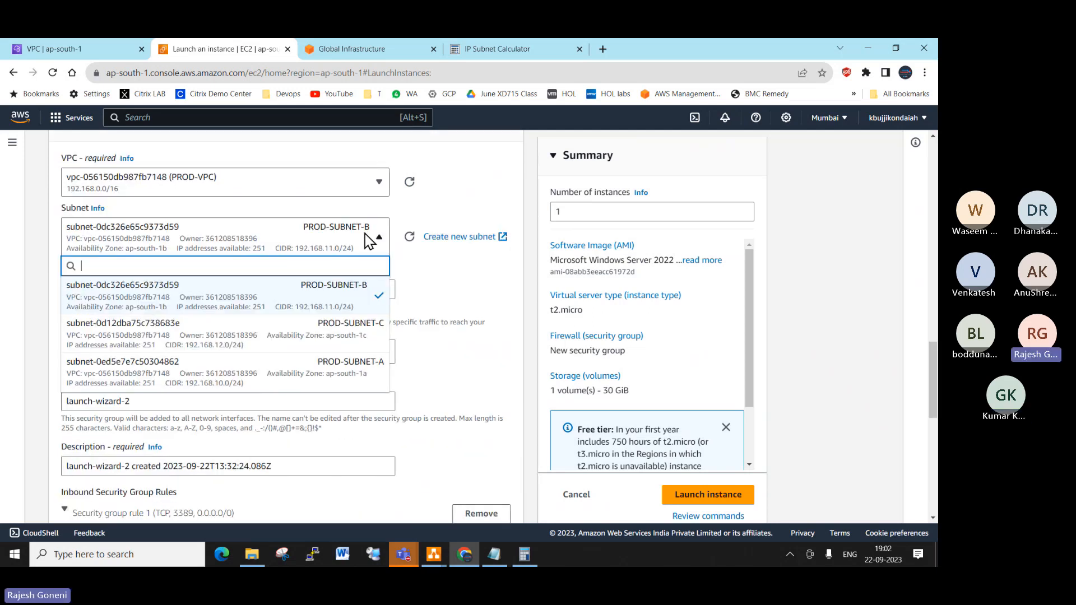
{"action": "left_click", "coordinate": [342, 367]}
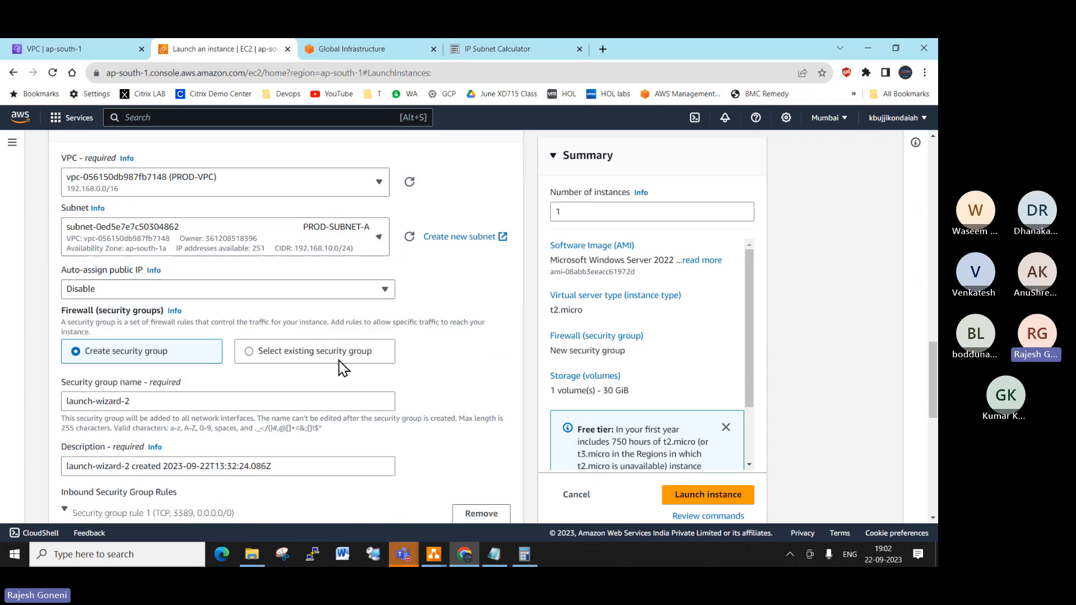
{"action": "left_click", "coordinate": [351, 290]}
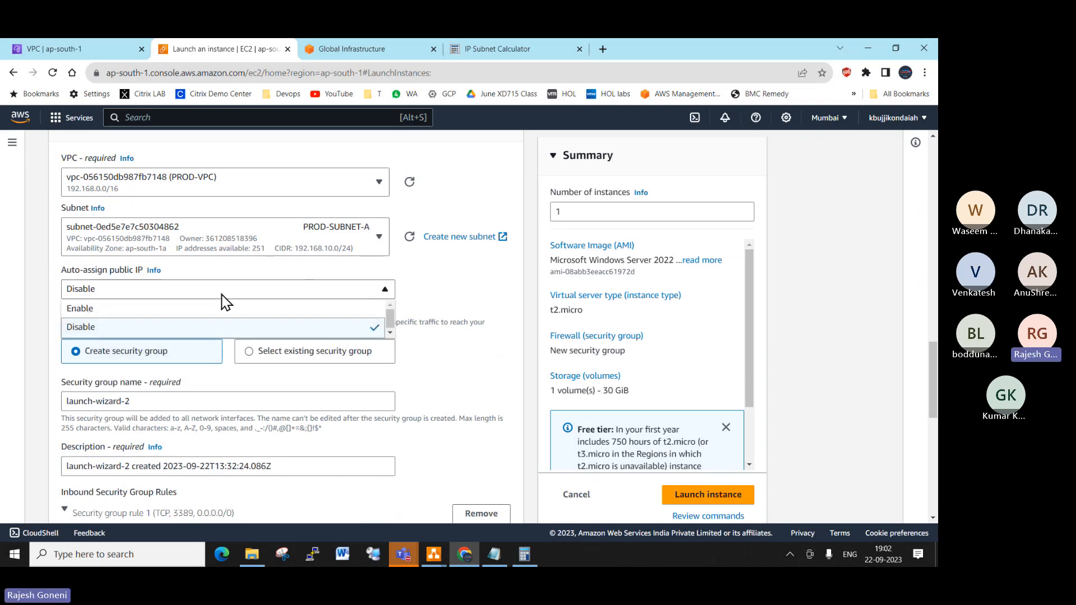
{"action": "left_click", "coordinate": [145, 317]}
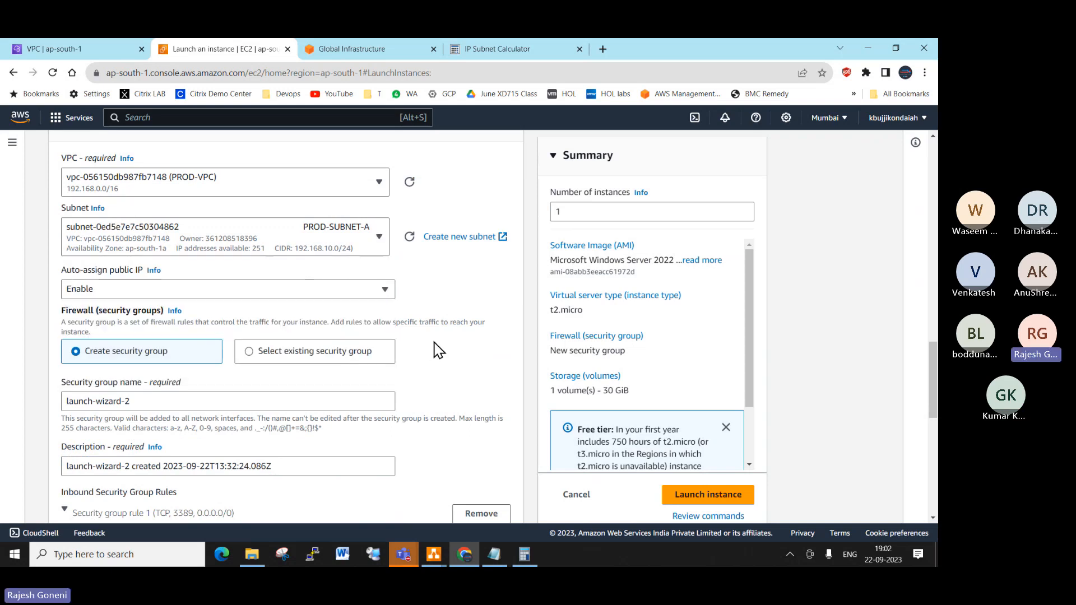
Step: Assign the existing default security group to the instance and launch it
{"action": "left_click", "coordinate": [297, 362]}
{"action": "left_click", "coordinate": [213, 401]}
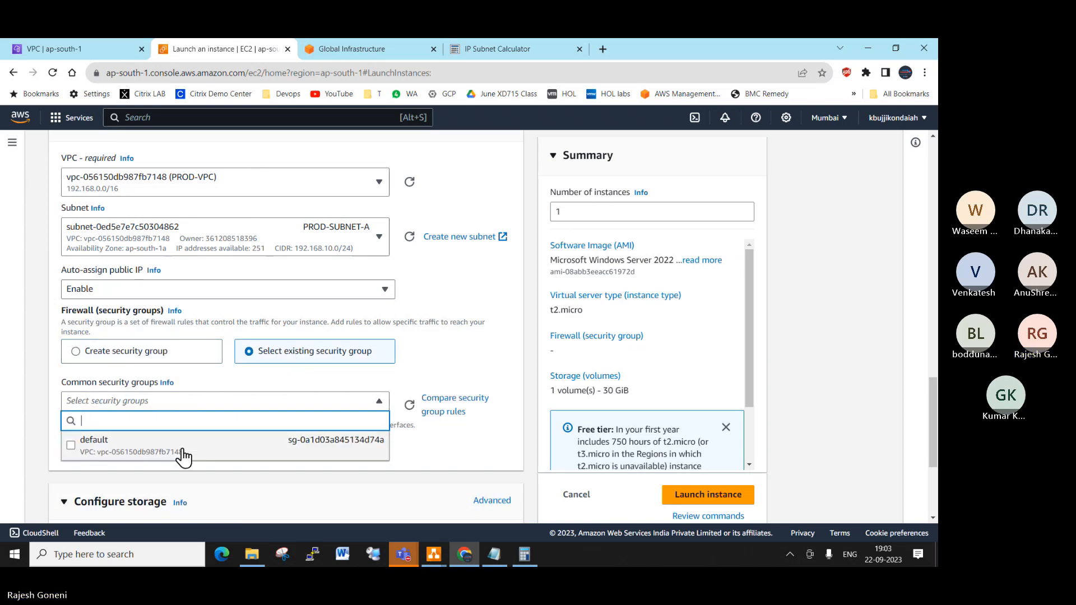
{"action": "left_click", "coordinate": [184, 448]}
{"action": "left_click", "coordinate": [437, 392]}
{"action": "scroll", "coordinate": [409, 414], "scroll_direction": "down", "scroll_amount": 4}
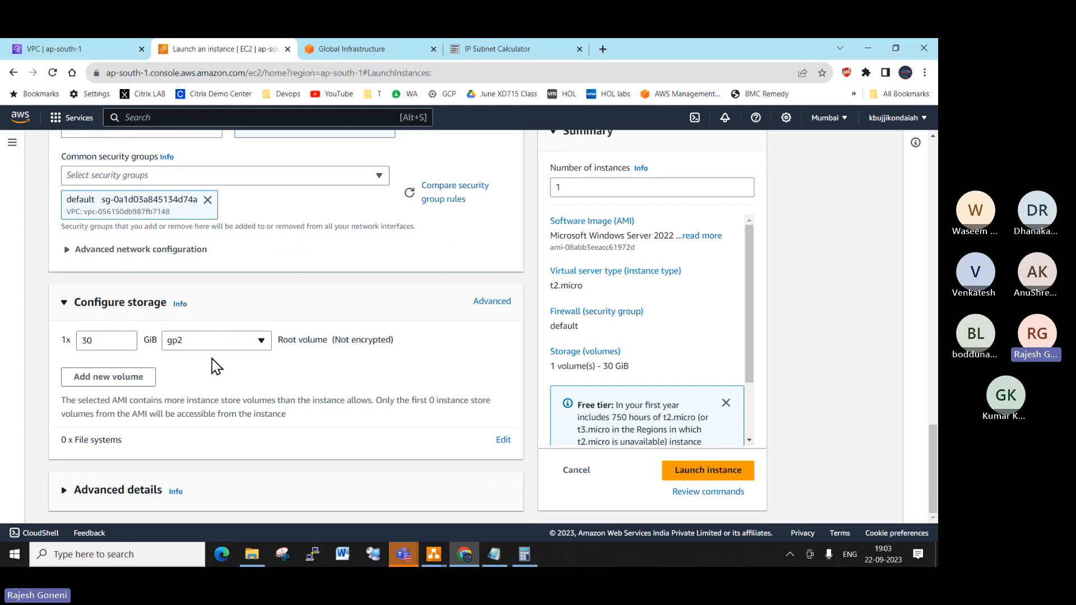
{"action": "left_click", "coordinate": [695, 464]}
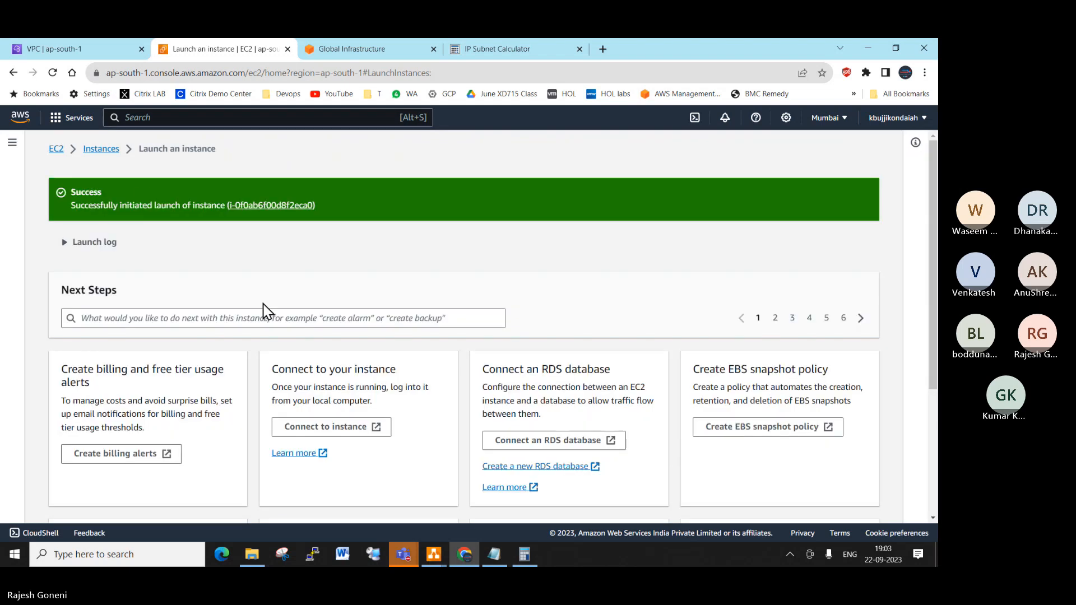
Step: Open the details of PROD-SERVER-1 from the instances list and check its private IPv4 address
{"action": "left_click", "coordinate": [104, 149]}
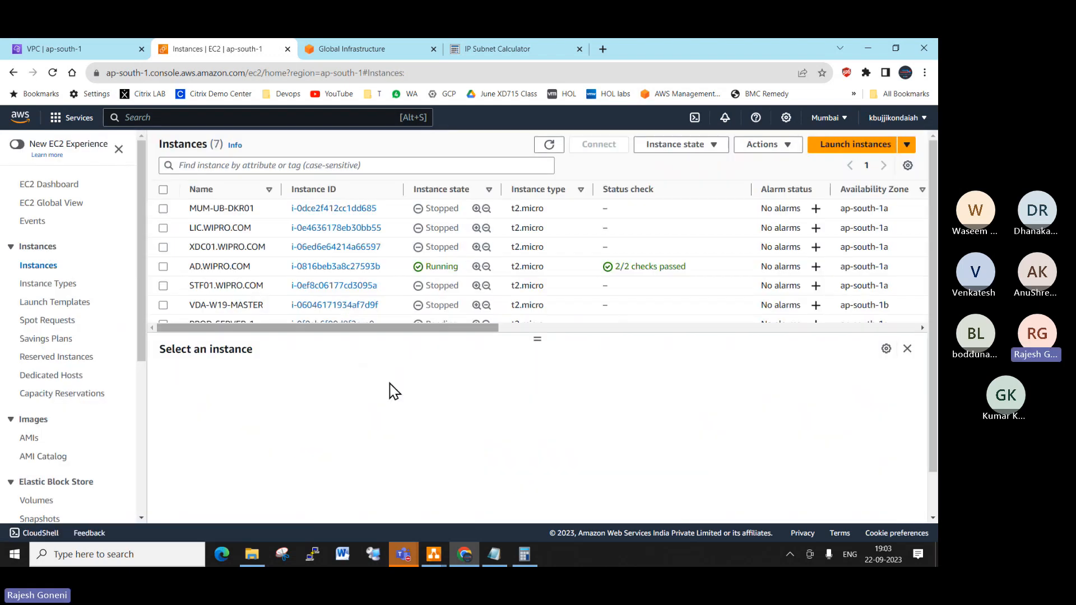
{"action": "scroll", "coordinate": [372, 312], "scroll_direction": "down", "scroll_amount": 2}
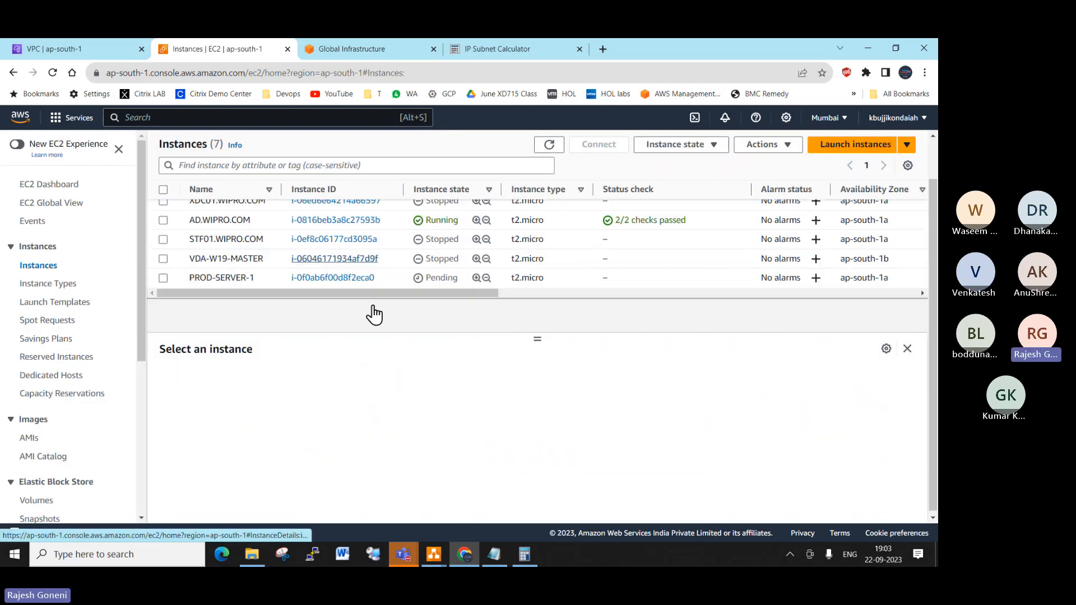
{"action": "left_click", "coordinate": [163, 275]}
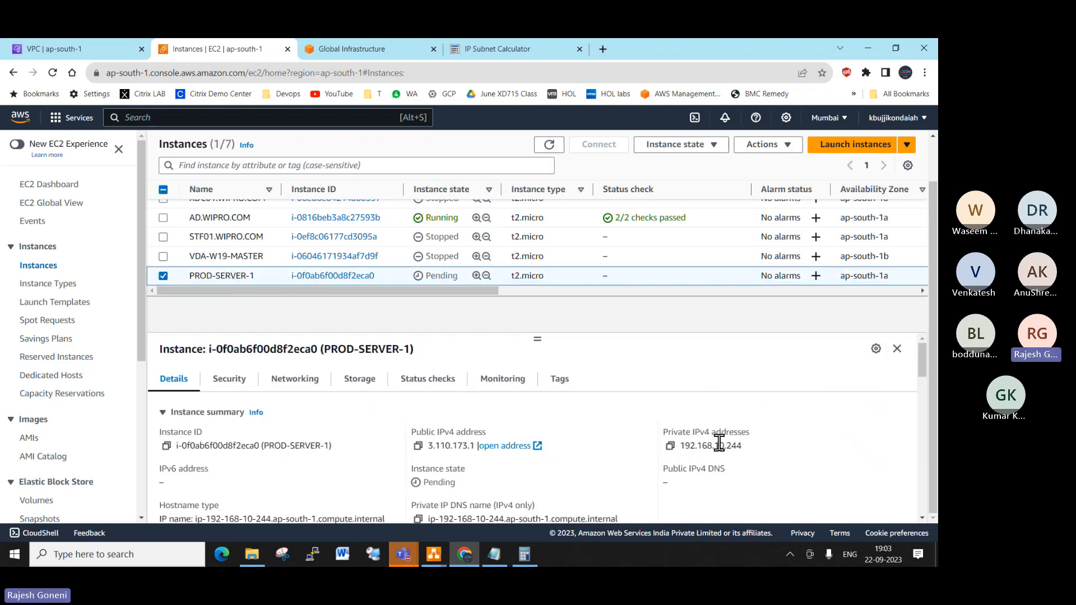
{"action": "left_click_drag", "start_coordinate": [684, 446], "coordinate": [743, 446]}
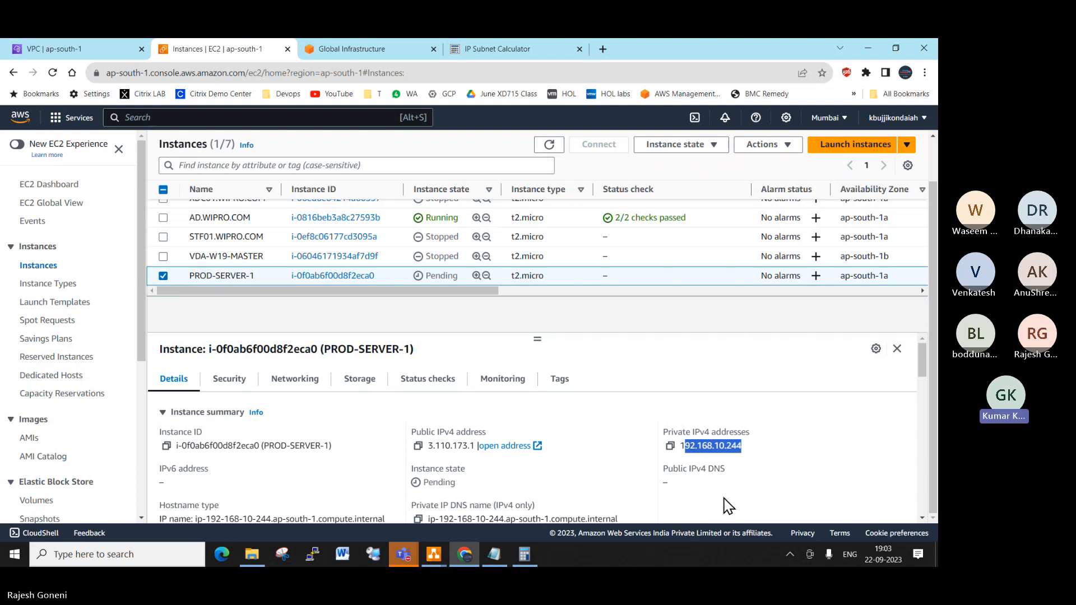
{"action": "left_click", "coordinate": [762, 465]}
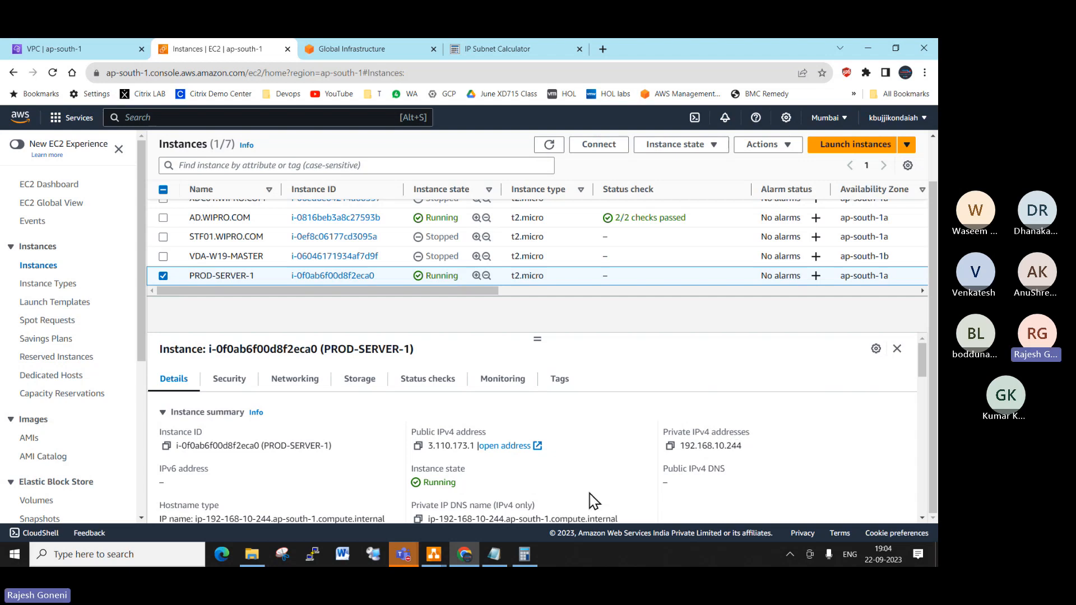
Step: Terminate the PROD-SERVER-1 instance and refresh the instances list
{"action": "scroll", "coordinate": [264, 278], "scroll_direction": "up", "scroll_amount": 2}
{"action": "scroll", "coordinate": [263, 278], "scroll_direction": "down", "scroll_amount": 2}
{"action": "left_click", "coordinate": [713, 147]}
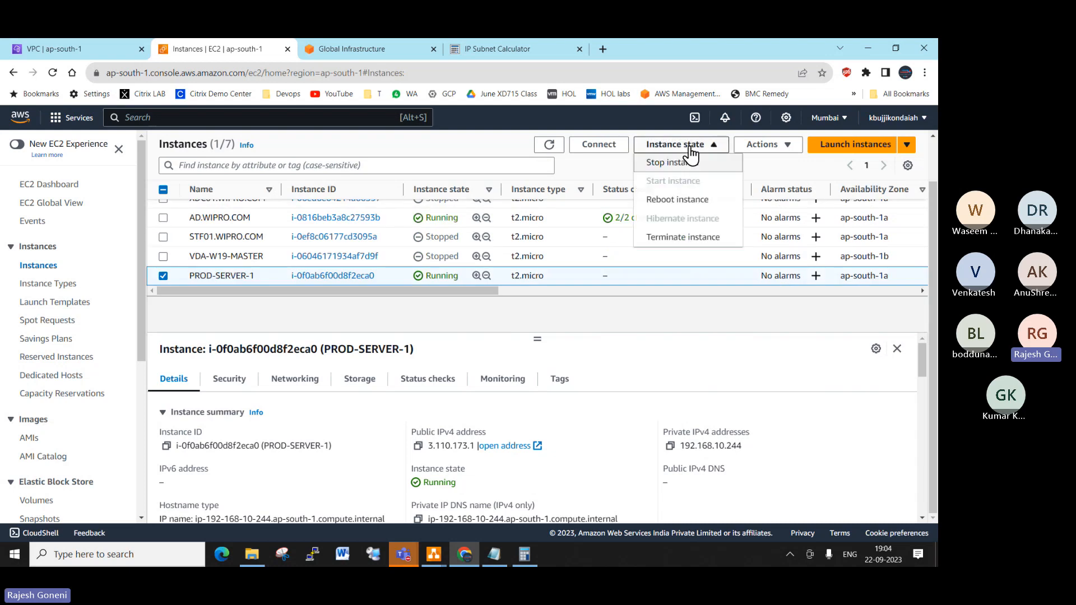
{"action": "left_click", "coordinate": [686, 238]}
{"action": "left_click", "coordinate": [742, 425]}
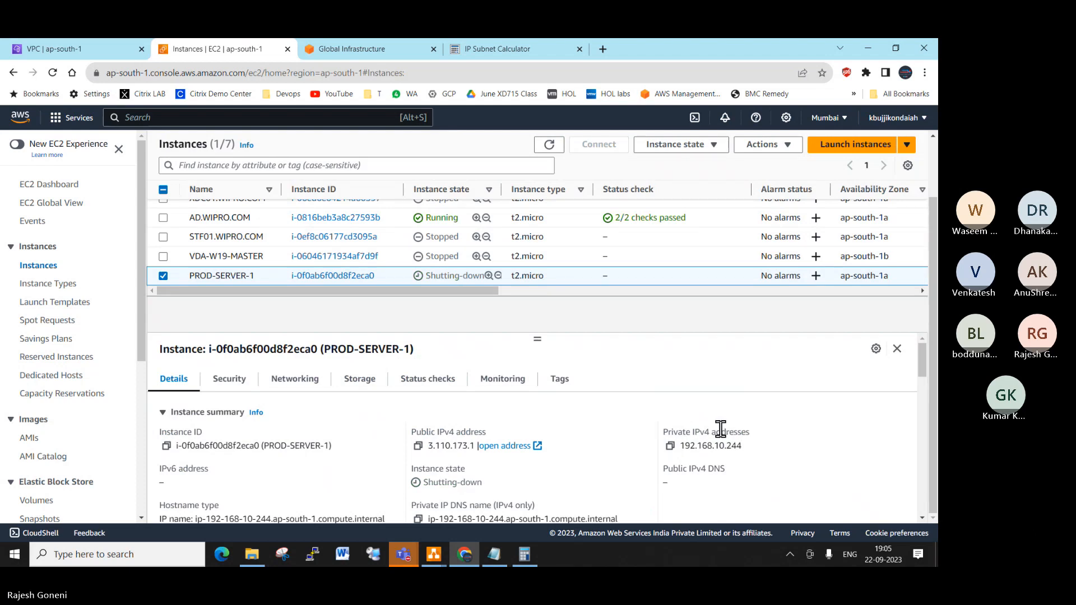
{"action": "left_click", "coordinate": [550, 146]}
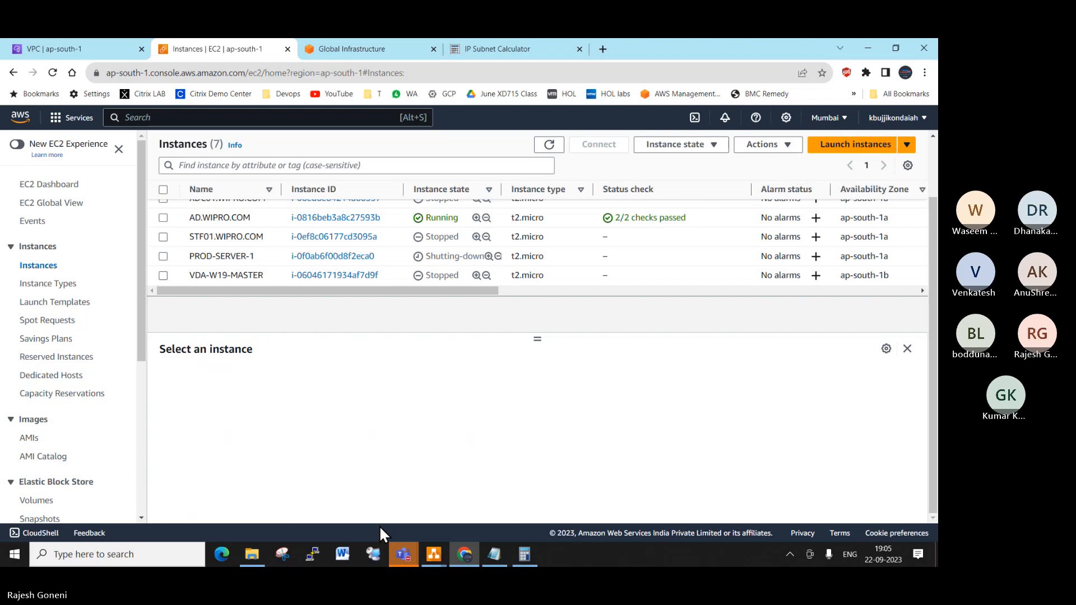
Step: Switch to draw.io and save the VPC.drawio diagram
{"action": "mouse_move", "coordinate": [408, 563]}
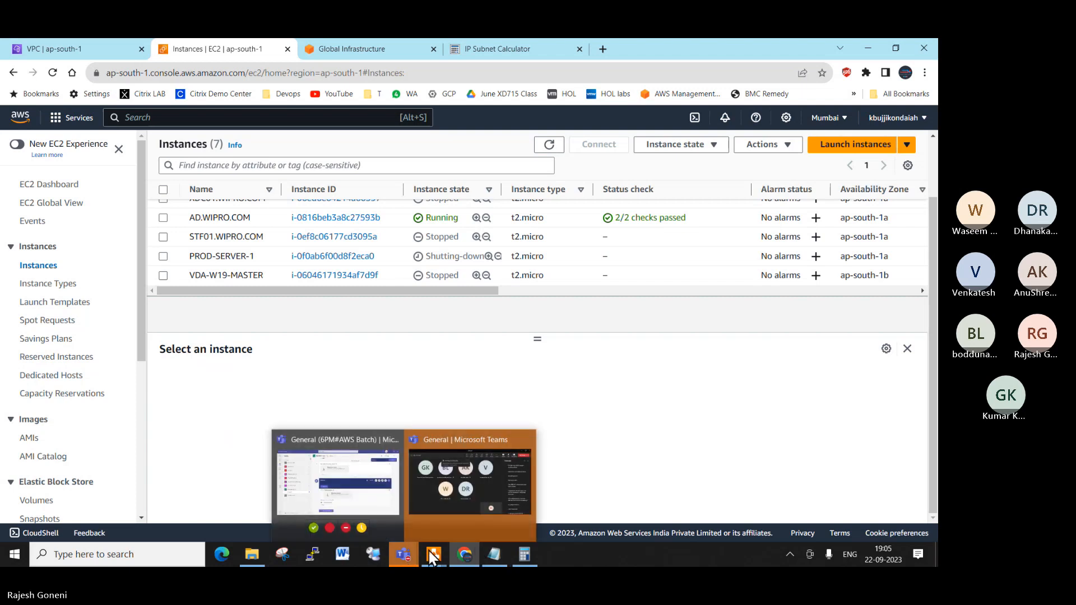
{"action": "left_click", "coordinate": [398, 516]}
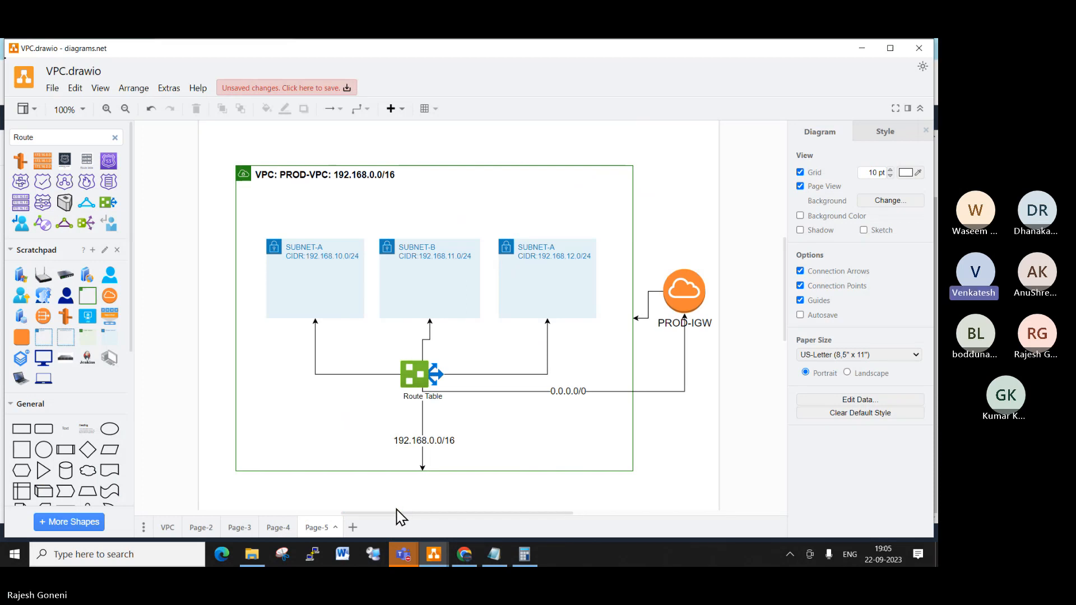
{"action": "left_click", "coordinate": [52, 88]}
{"action": "left_click", "coordinate": [68, 194]}
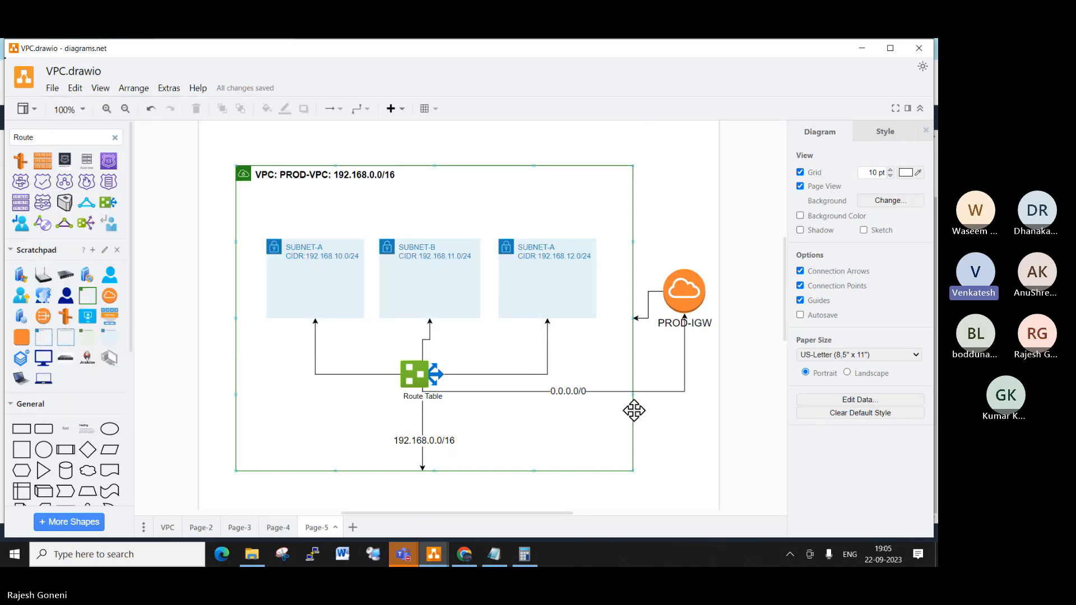